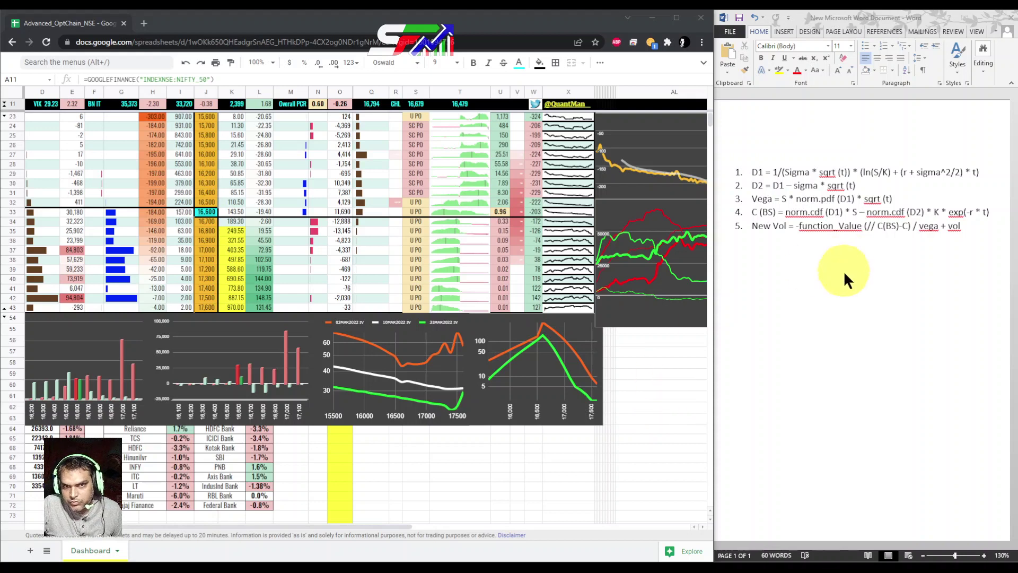
Step: Review the formula notes in Word alongside the spreadsheet, scrolling across the sheet
left_click(900, 275)
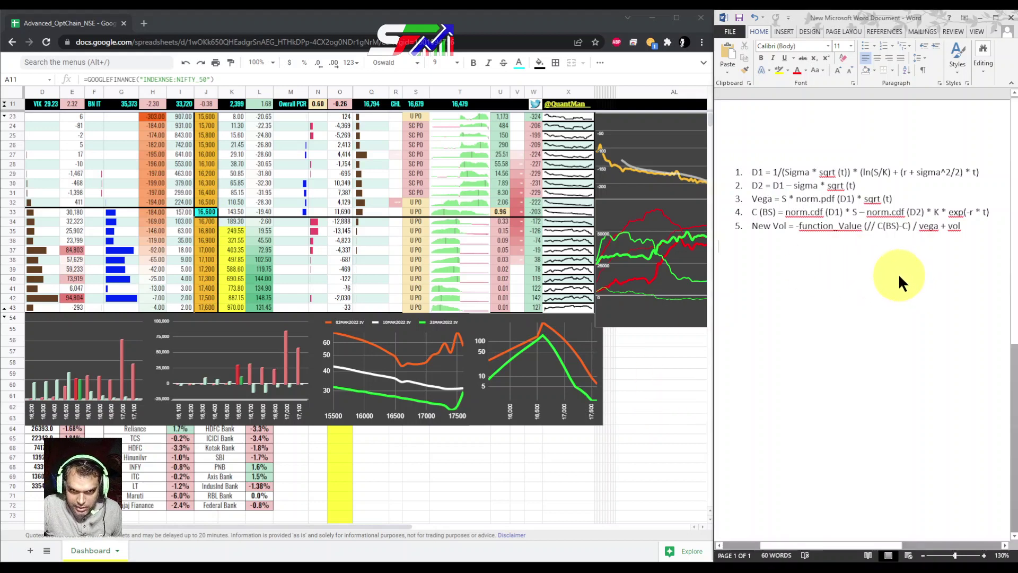
left_click_drag(969, 229, 753, 171)
left_click(852, 312)
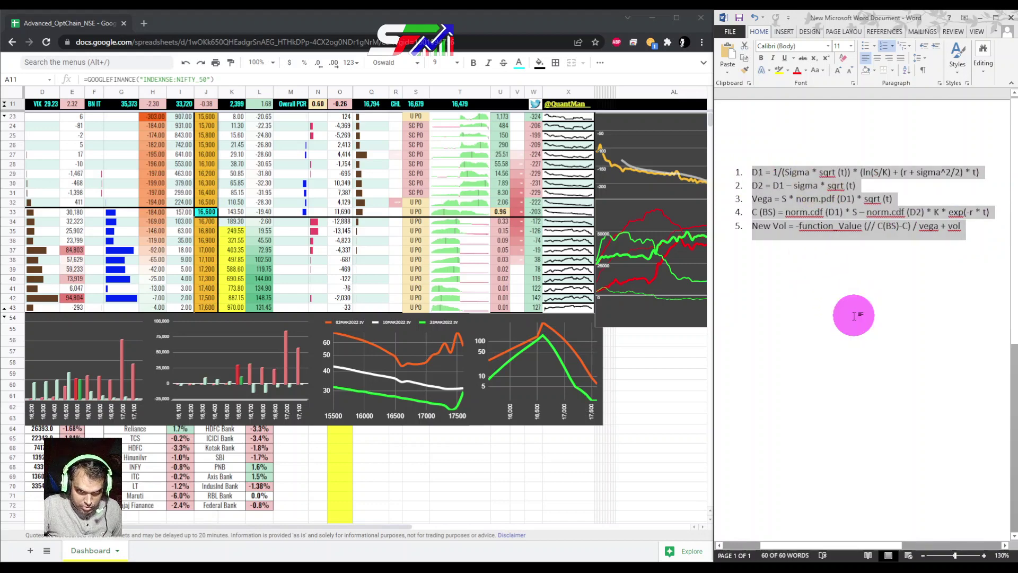
left_click(336, 525)
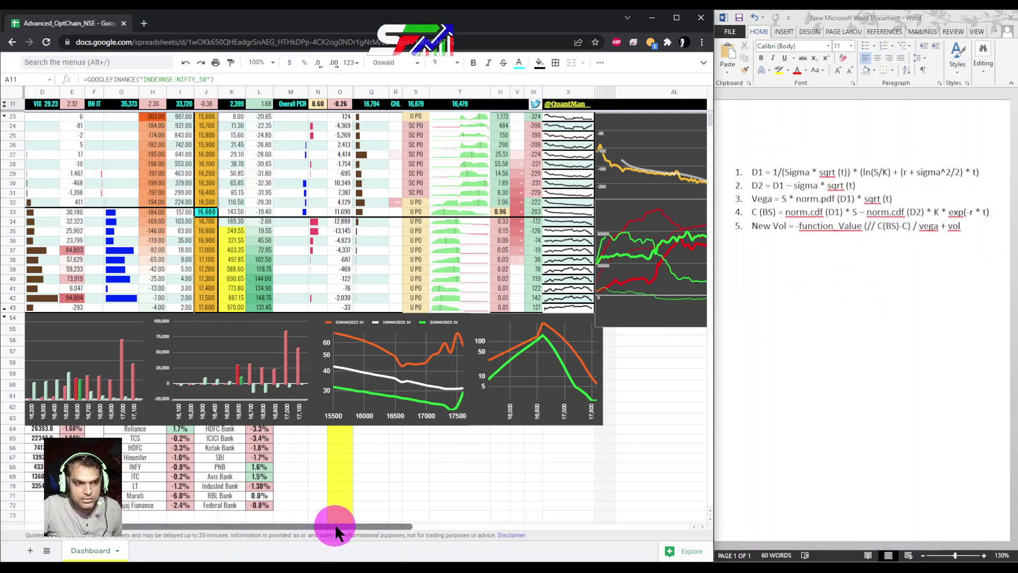
left_click_drag(336, 525, 625, 541)
key("alt+Tab")
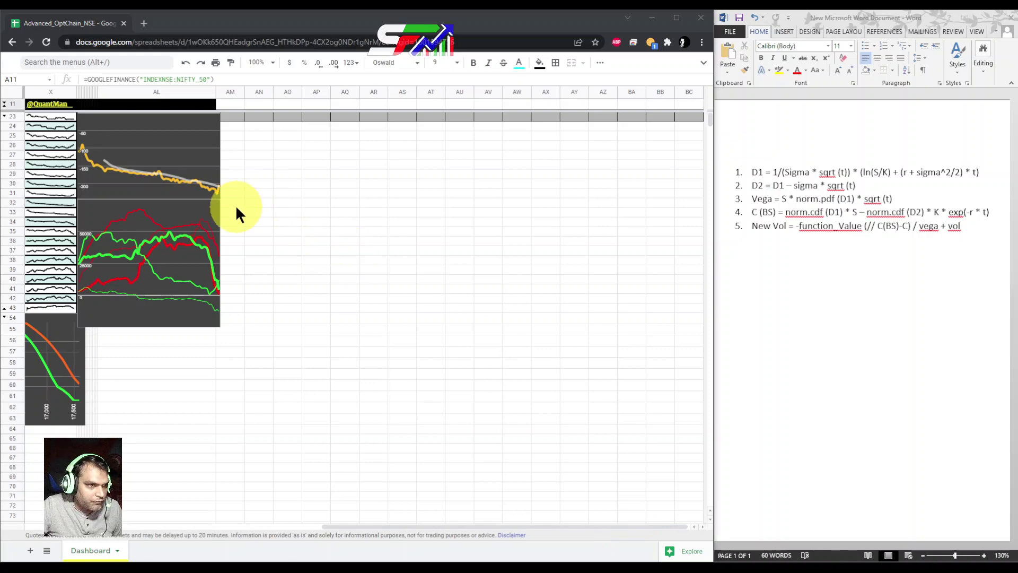
left_click_drag(351, 527, 99, 537)
Step: Inspect the formulas in J33 and I33, then scroll right to the blank columns from AM
left_click(170, 210)
left_click_drag(364, 526, 292, 524)
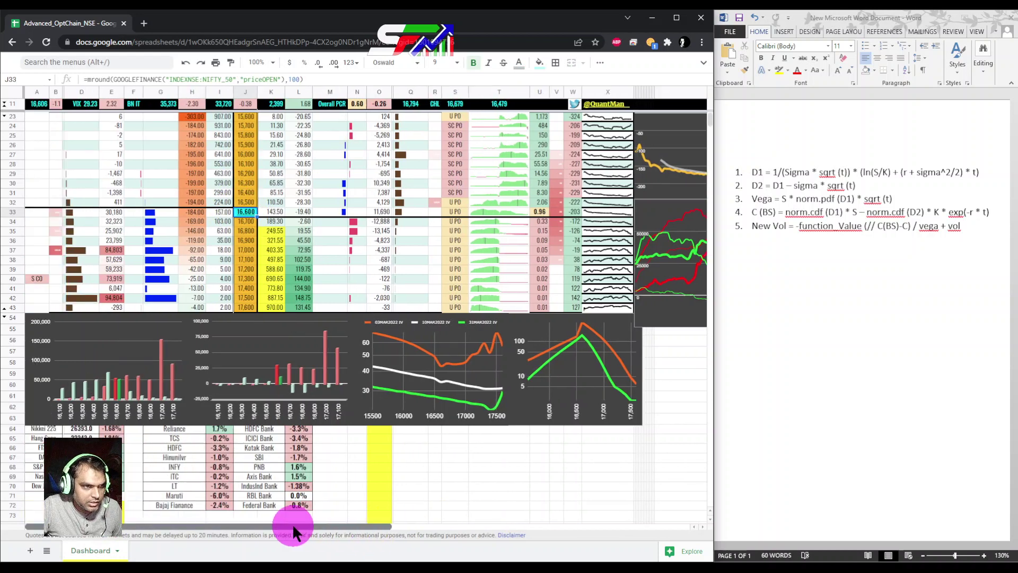
left_click(223, 211)
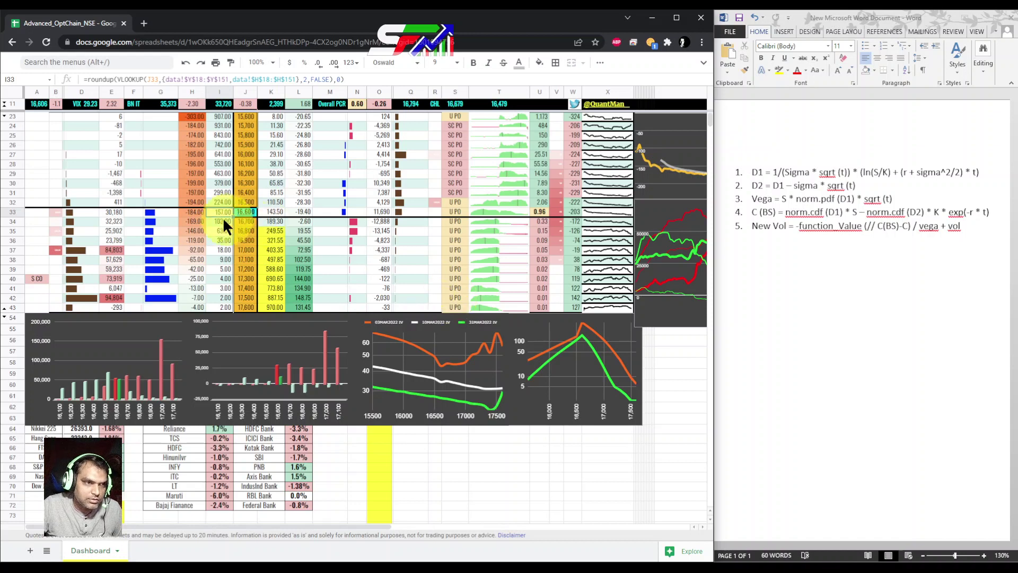
left_click(349, 526)
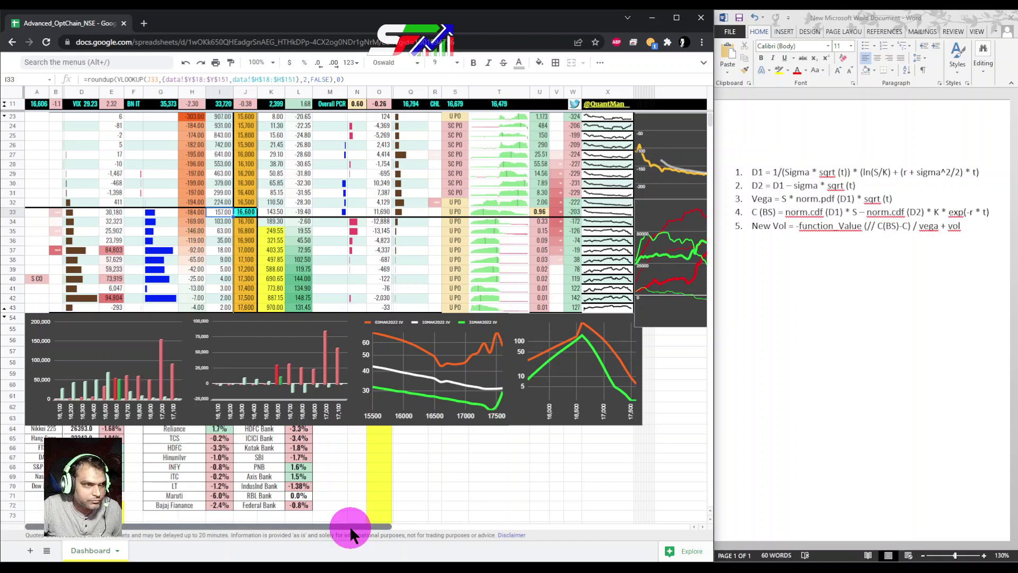
left_click_drag(349, 527, 564, 531)
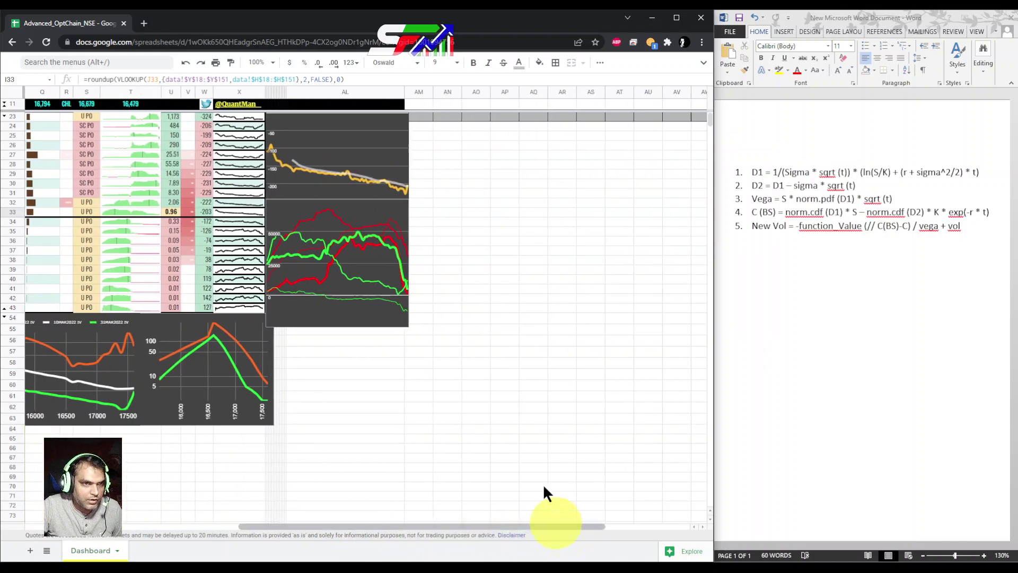
Step: Enter headers Underlying (S), Strike (K), DTE (T), R and C across row 32 starting at AN32
left_click(443, 205)
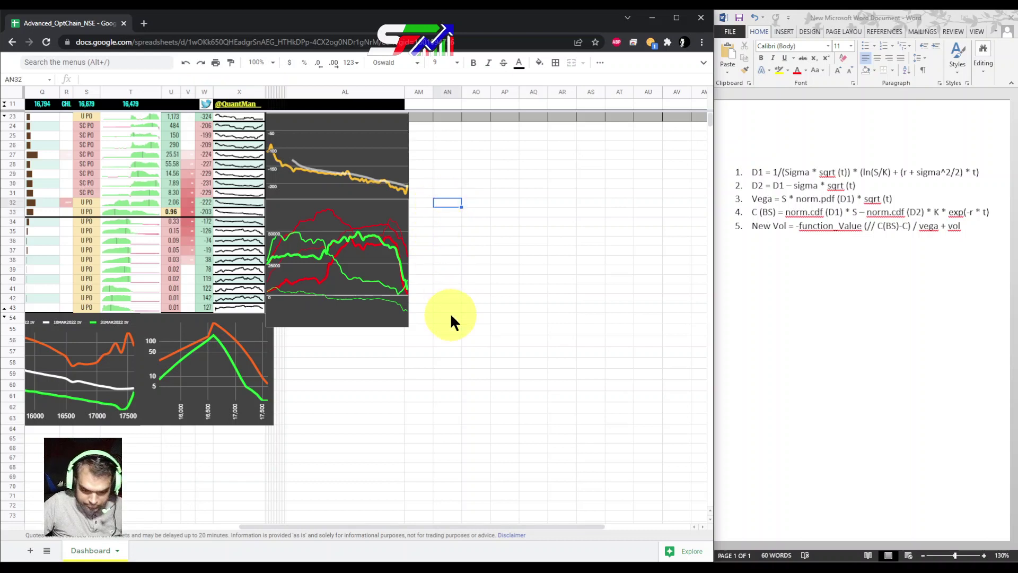
type("Under")
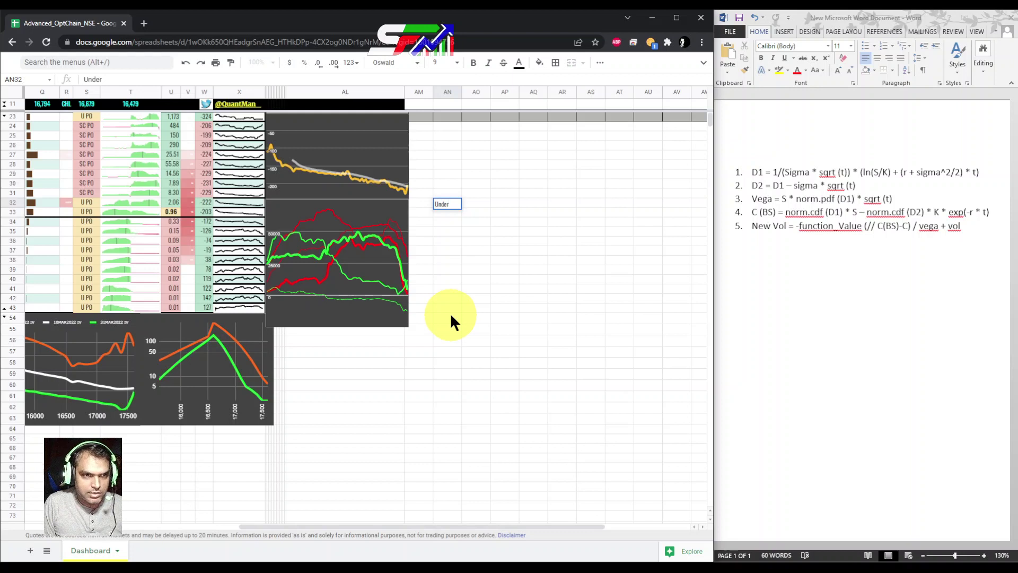
type("lying (S")
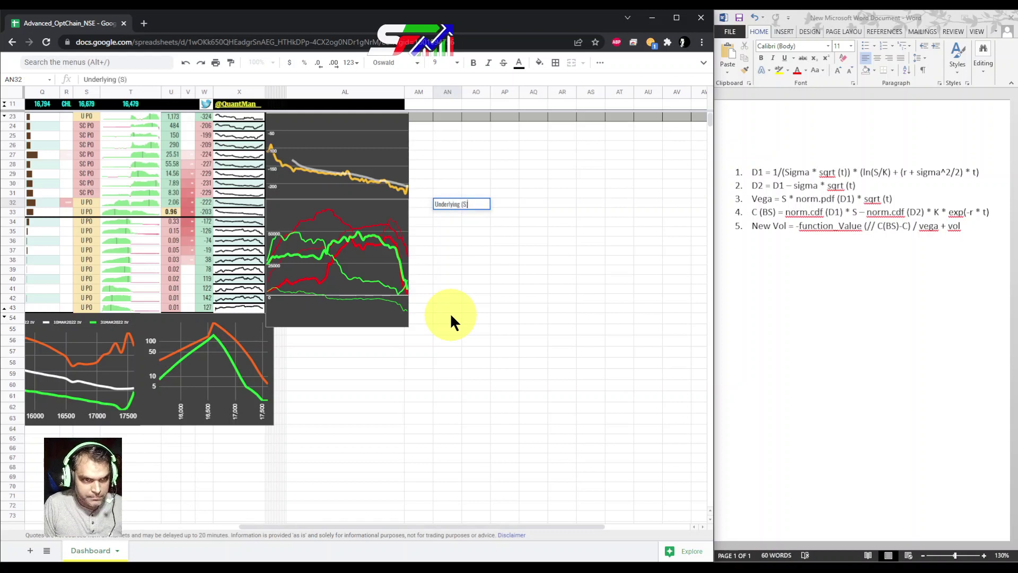
type(")")
key("Tab")
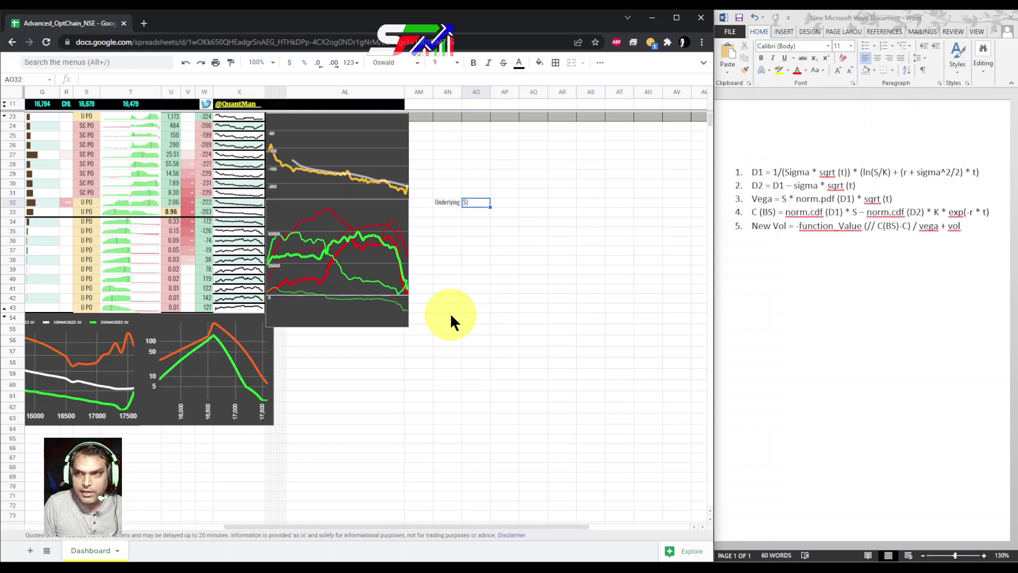
type("Strike (K")
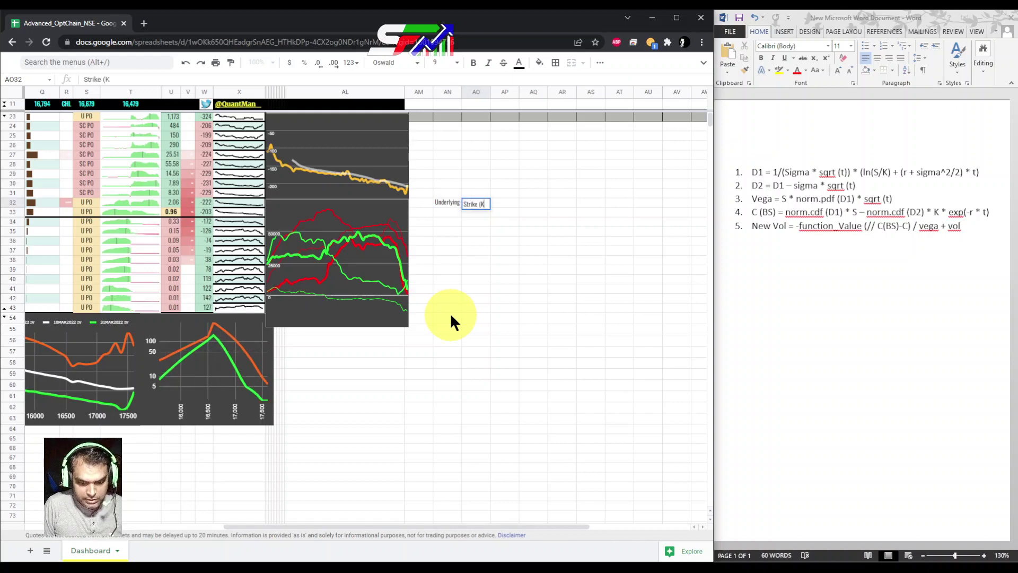
type(")")
key("Tab")
type("DTE (")
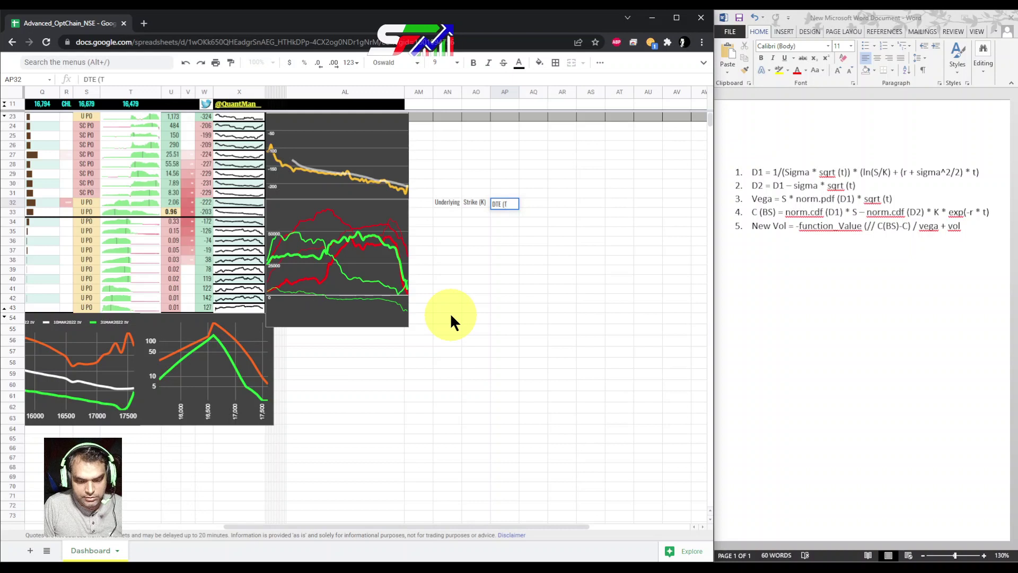
type("T)")
key("Tab")
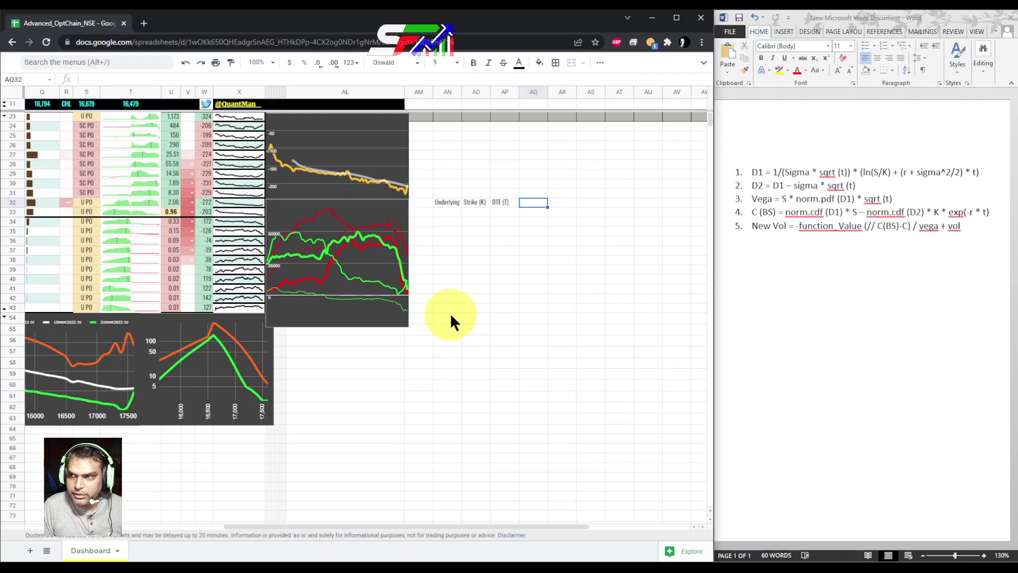
type("R")
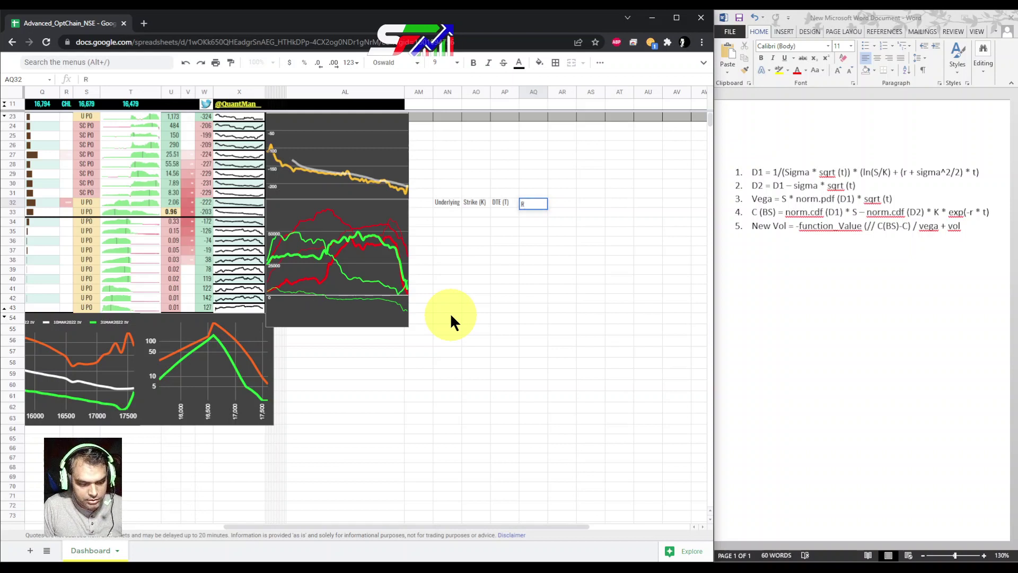
key("Tab")
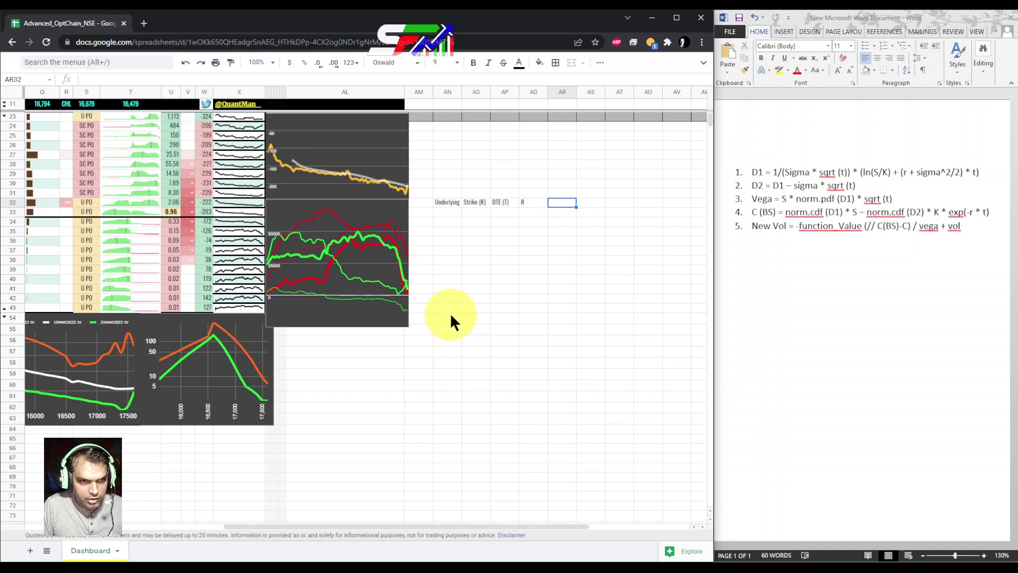
type("C")
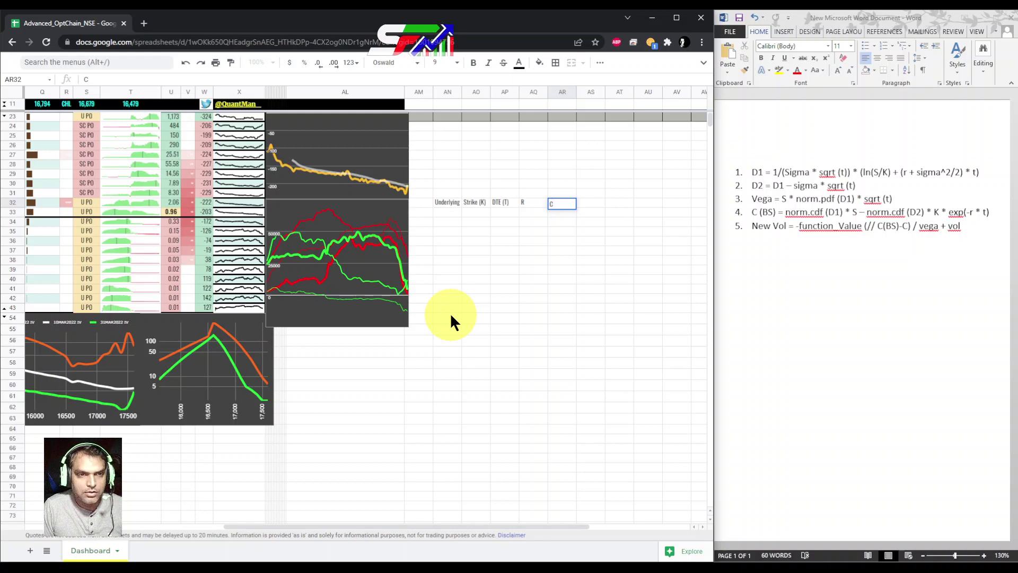
key("Tab")
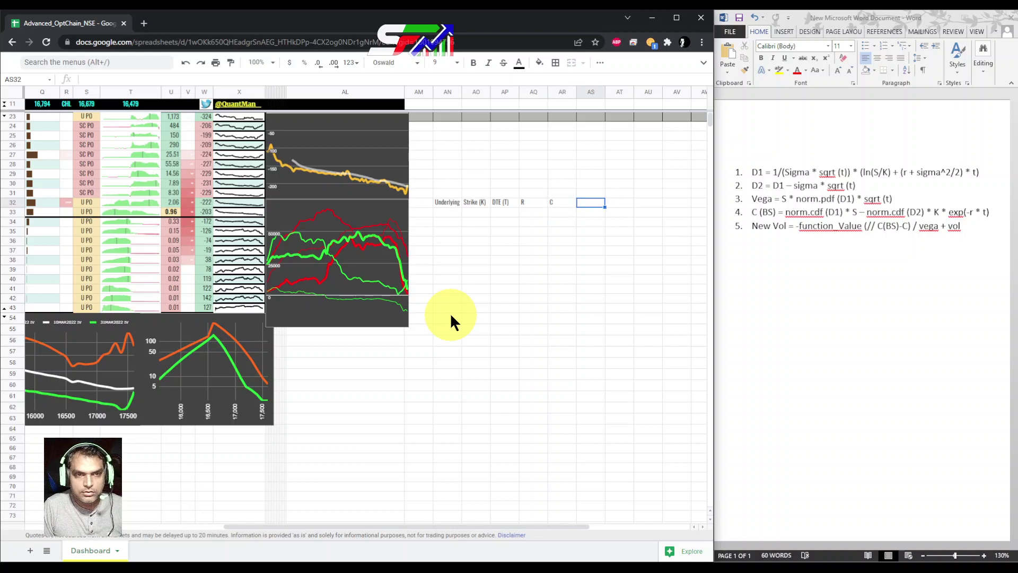
Step: Continue the header row with Vol, d1, d2, Vega, C (BS) and New Vol
type("Vol")
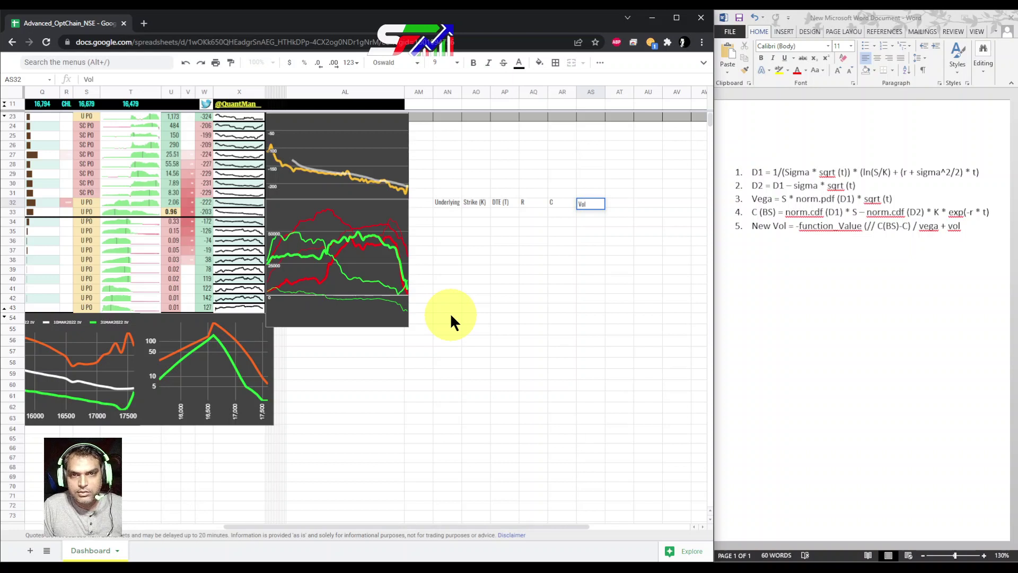
key("Tab")
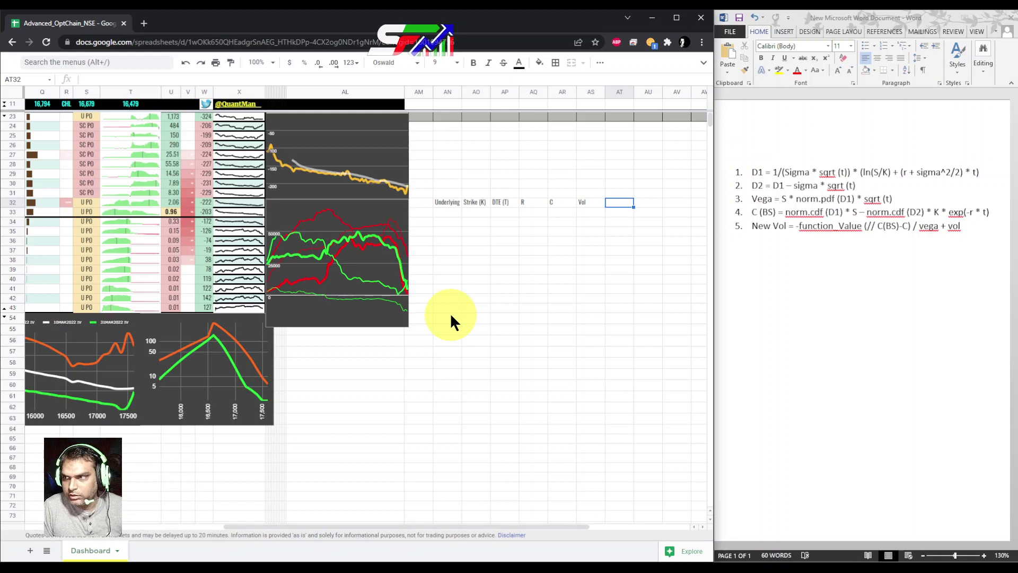
type("d1")
key("Tab")
type("d2")
key("Tab")
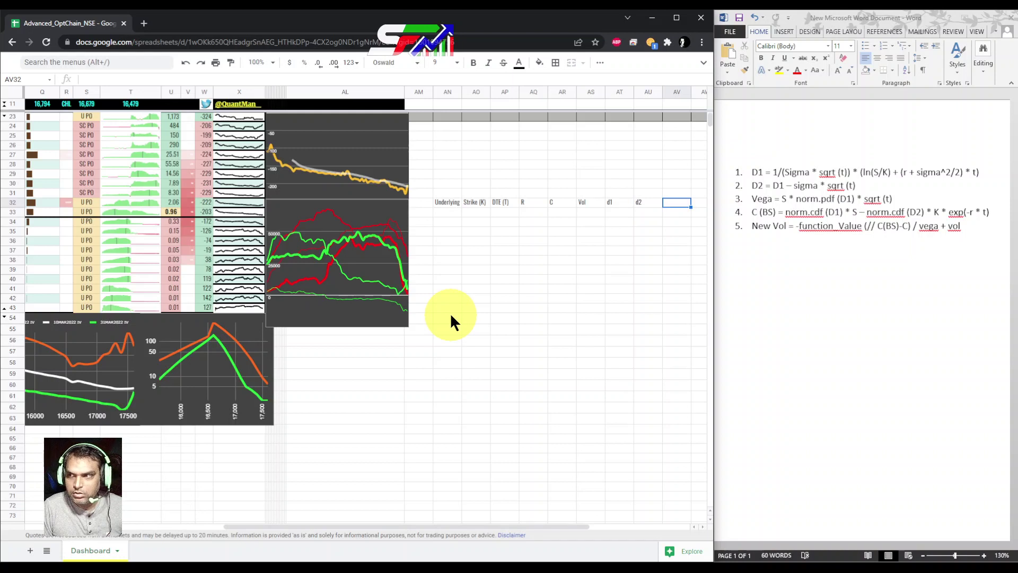
type("Vega")
key("Tab")
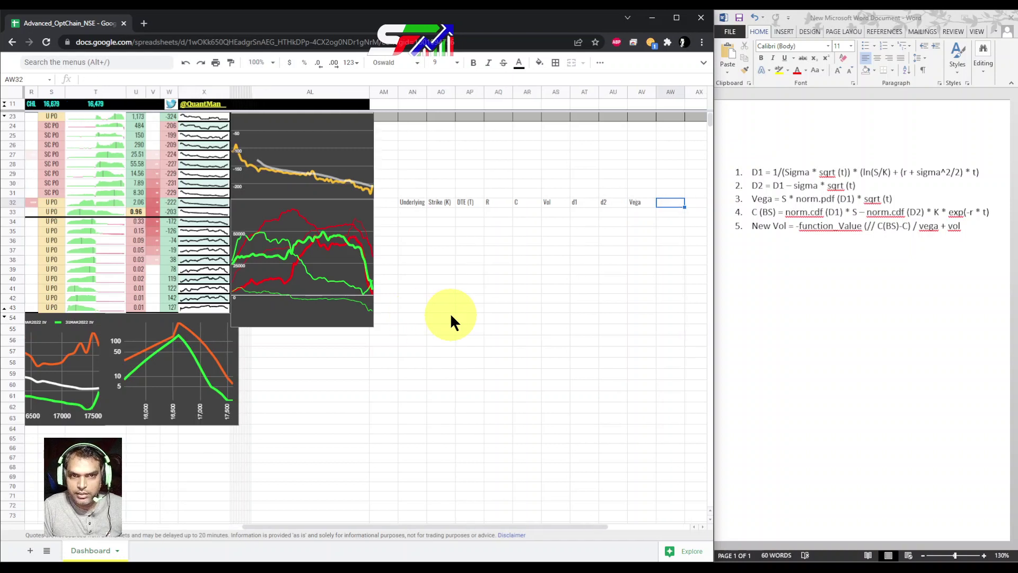
type("C")
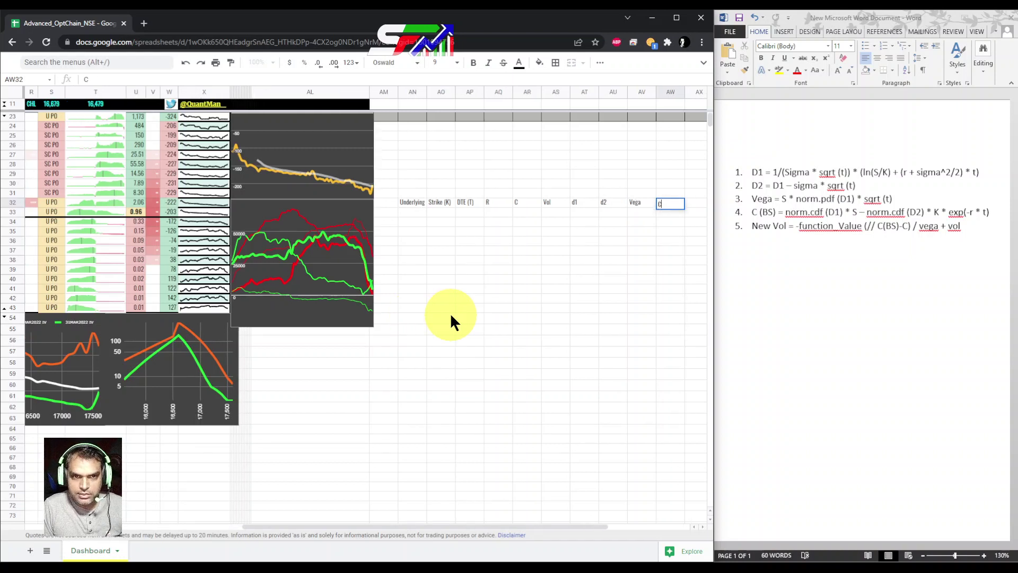
type(" (")
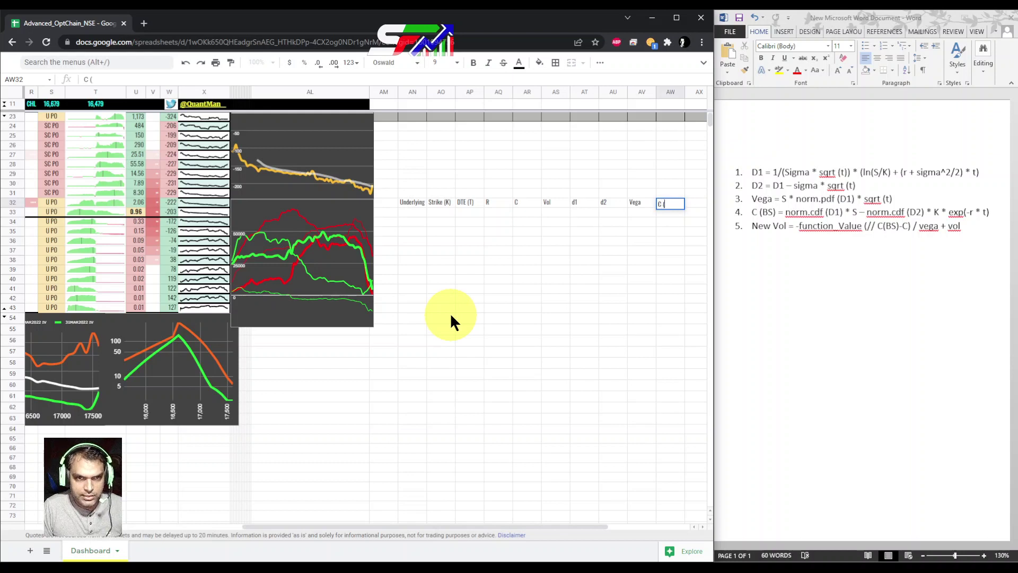
type("BS")
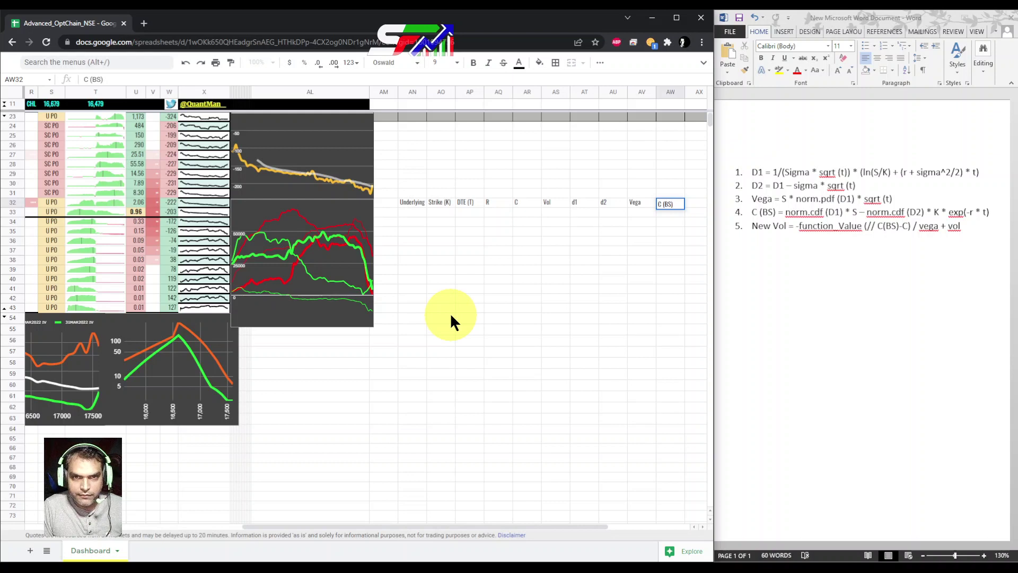
type(")")
key("Tab")
type("New Vol")
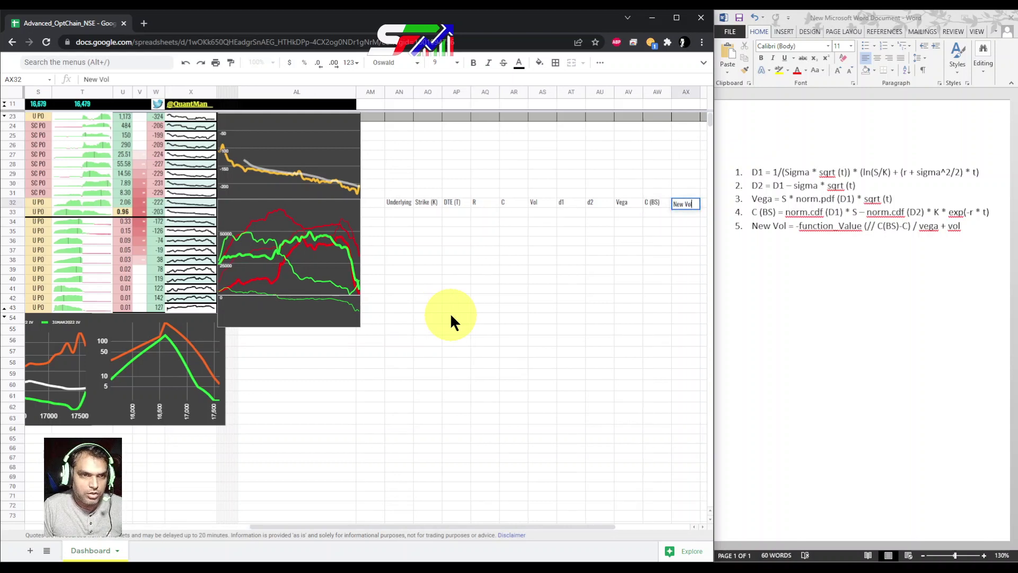
key("Return")
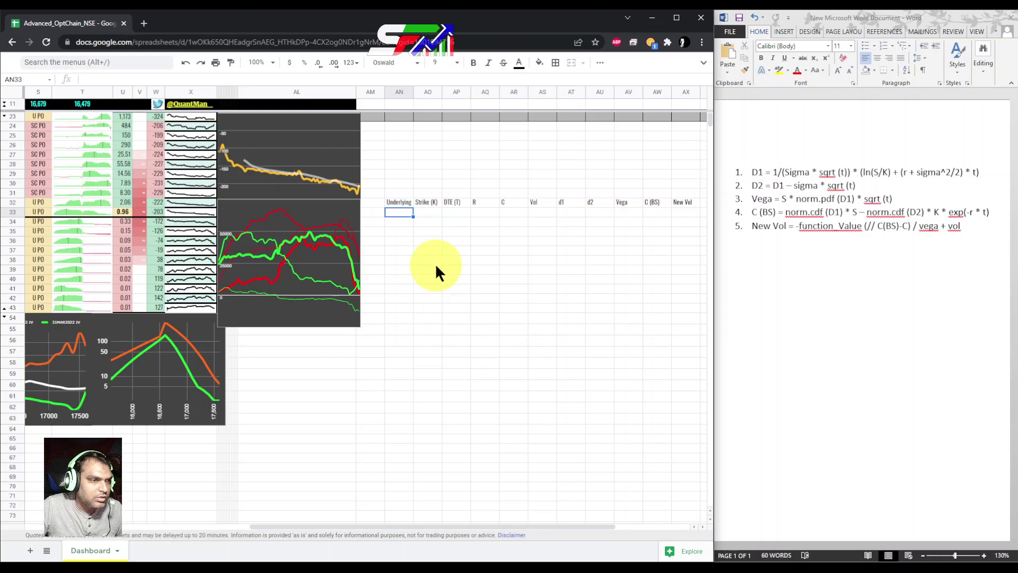
Step: Enter 16606 in AN33, 16600 in AO33 and =2/365 in AP33 (0.0054794)
left_click_drag(508, 523, 271, 530)
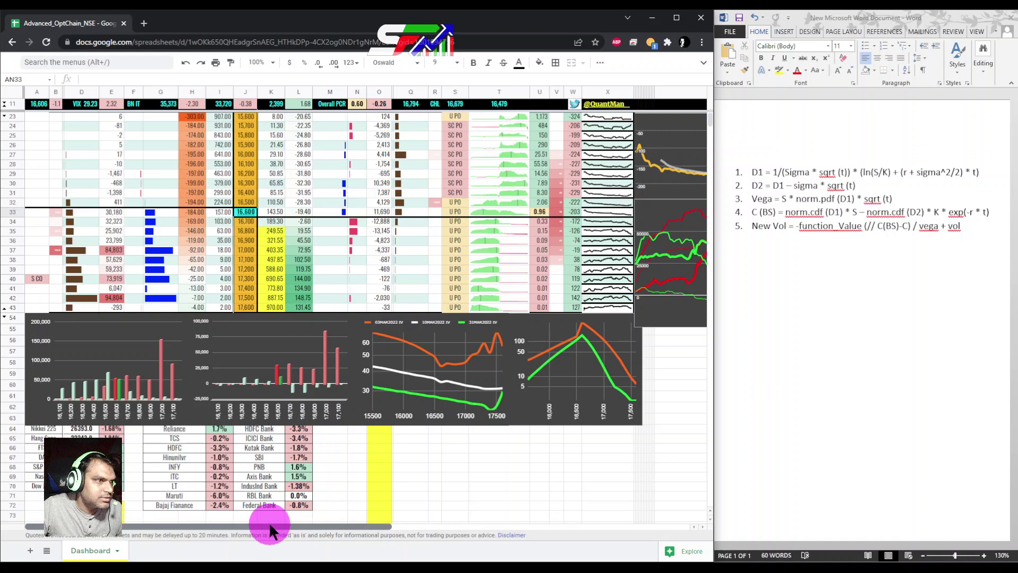
left_click(41, 100)
left_click(629, 456)
left_click_drag(325, 527, 523, 527)
left_click(453, 212)
type("16606")
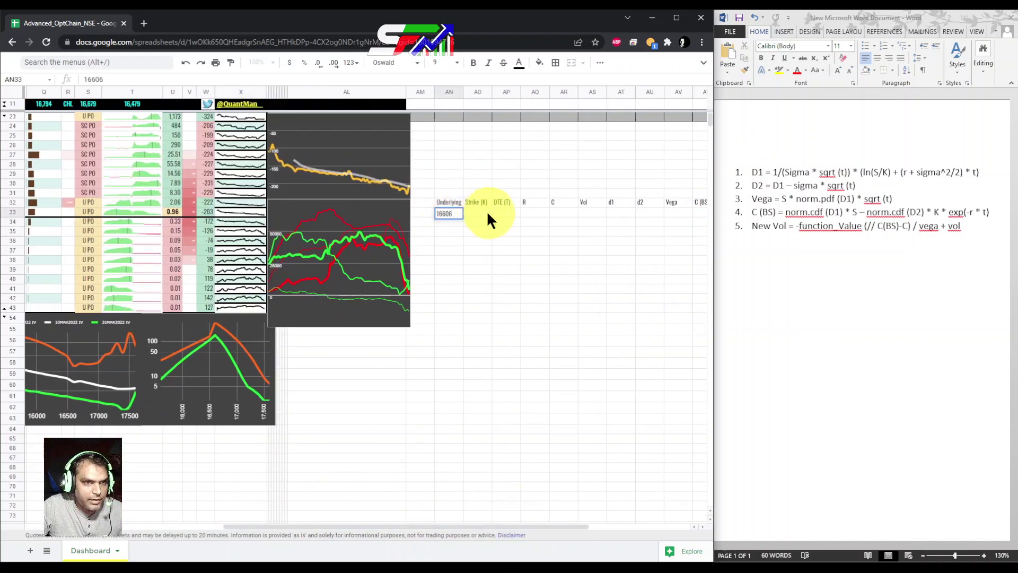
left_click(485, 211)
type("16600")
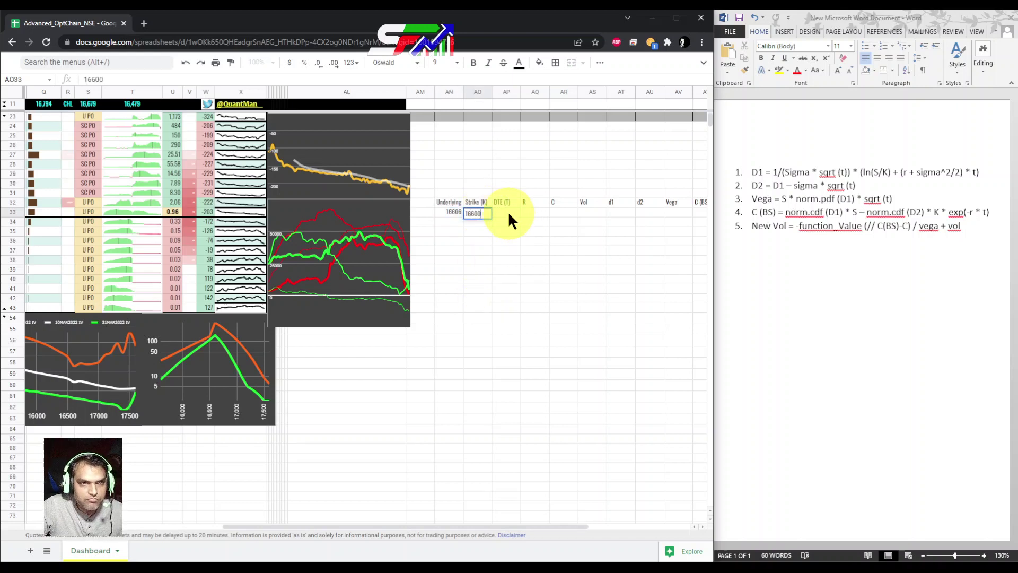
left_click(508, 211)
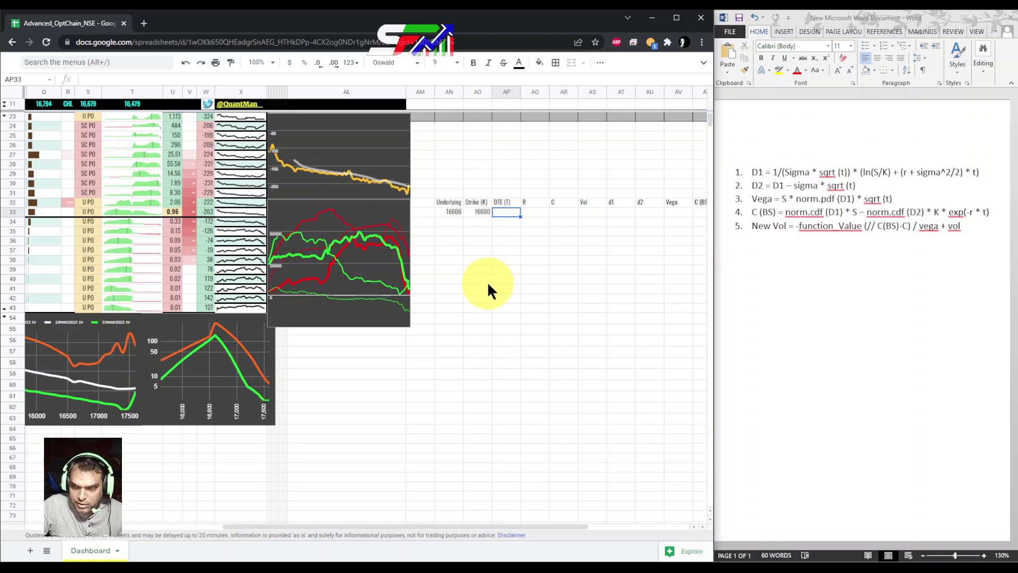
type("=2/365")
key("Return")
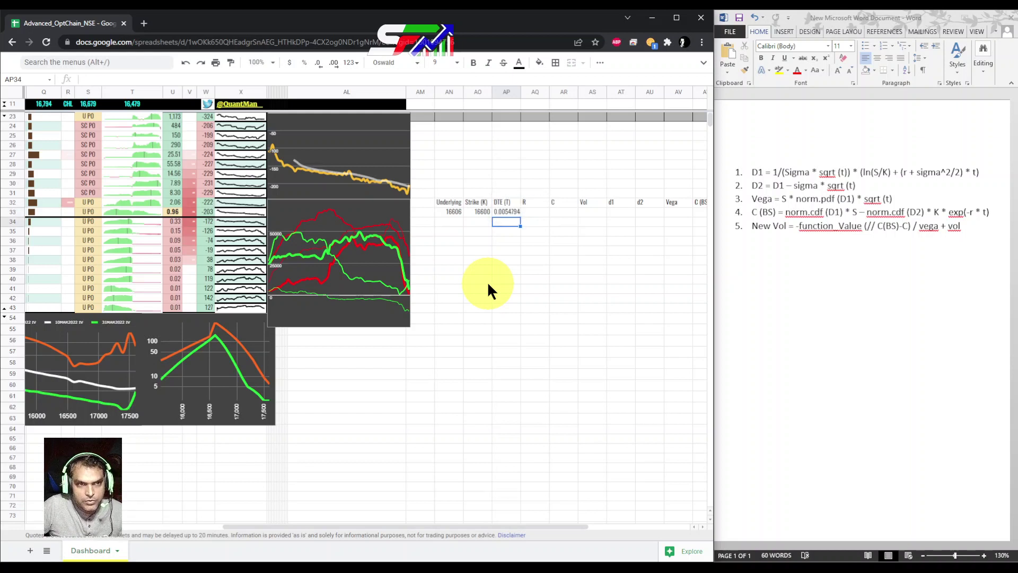
Step: Enter 0.01 as the risk-free rate in AQ33 under R
left_click(505, 211)
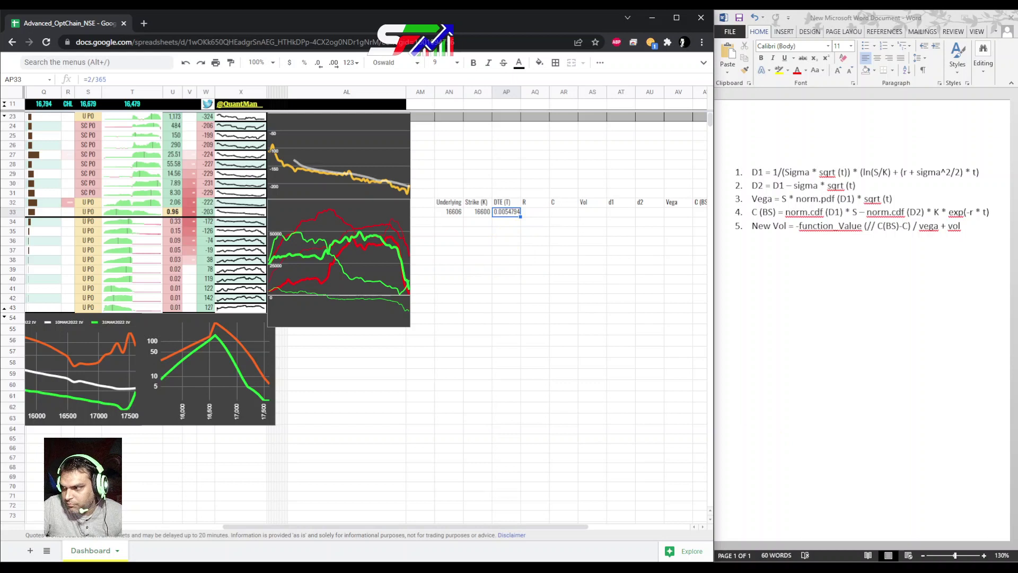
key("alt+Tab")
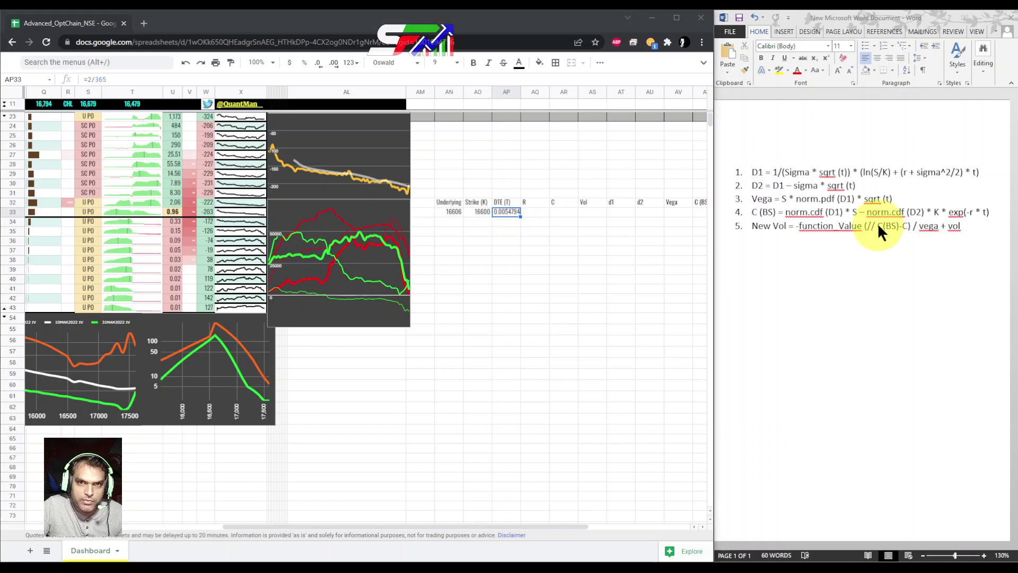
left_click(539, 214)
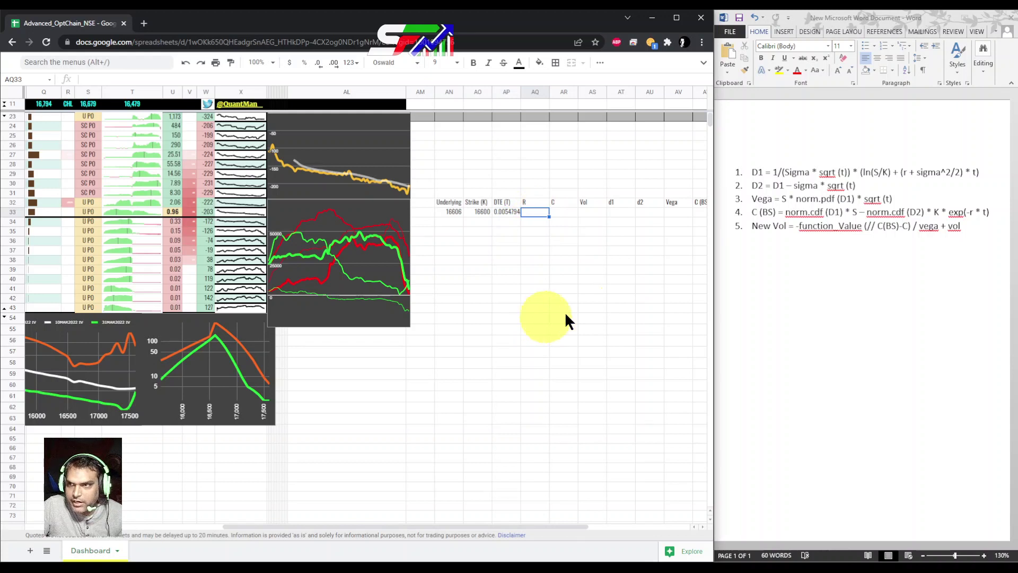
key("alt+Tab")
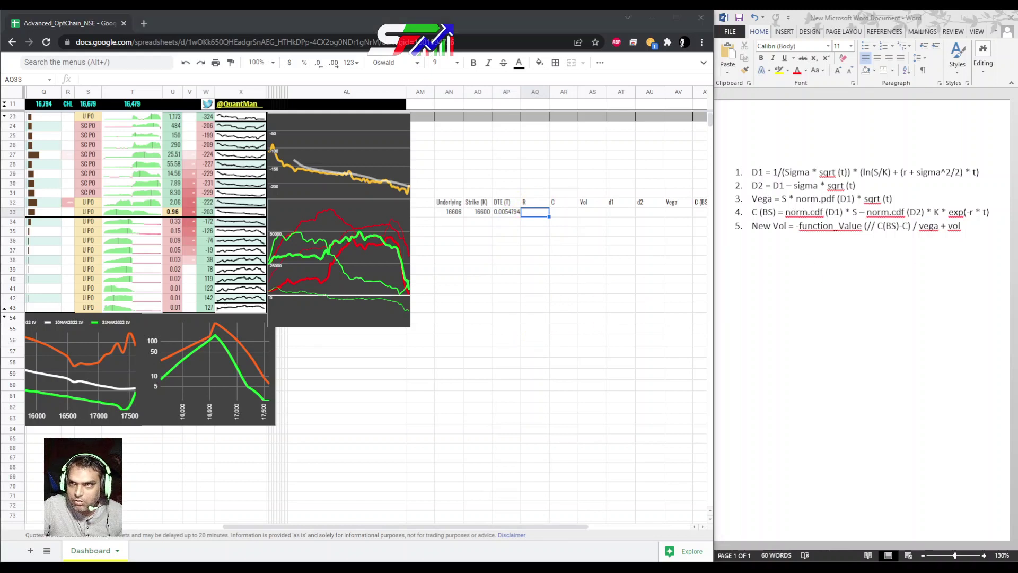
left_click(529, 211)
type("0.01")
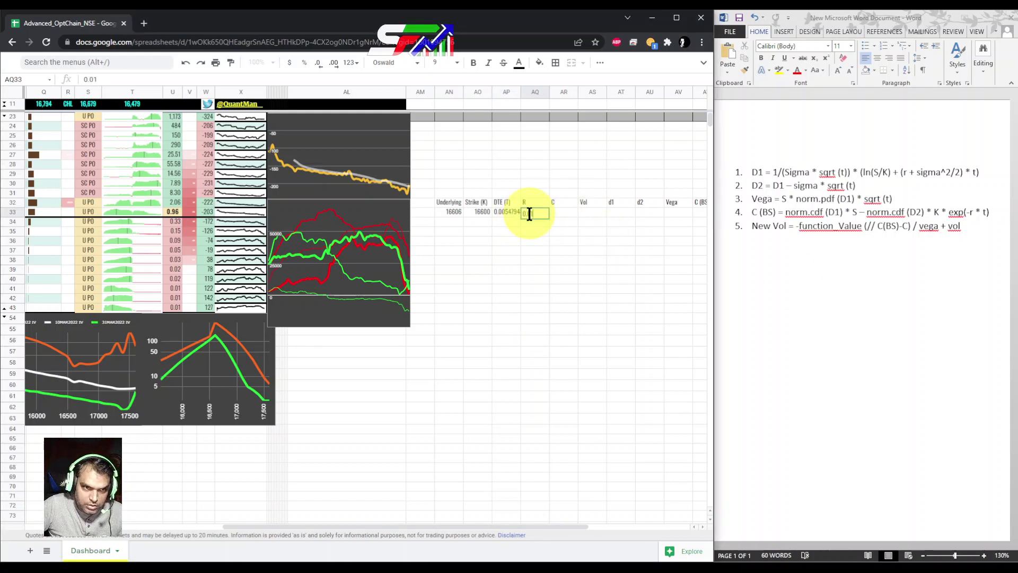
key("Tab")
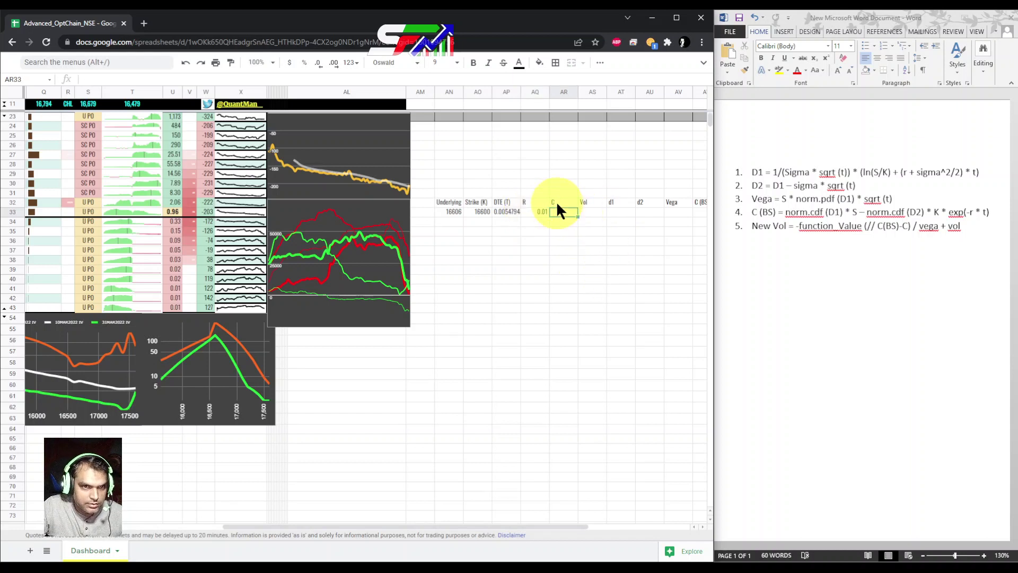
left_click(559, 223)
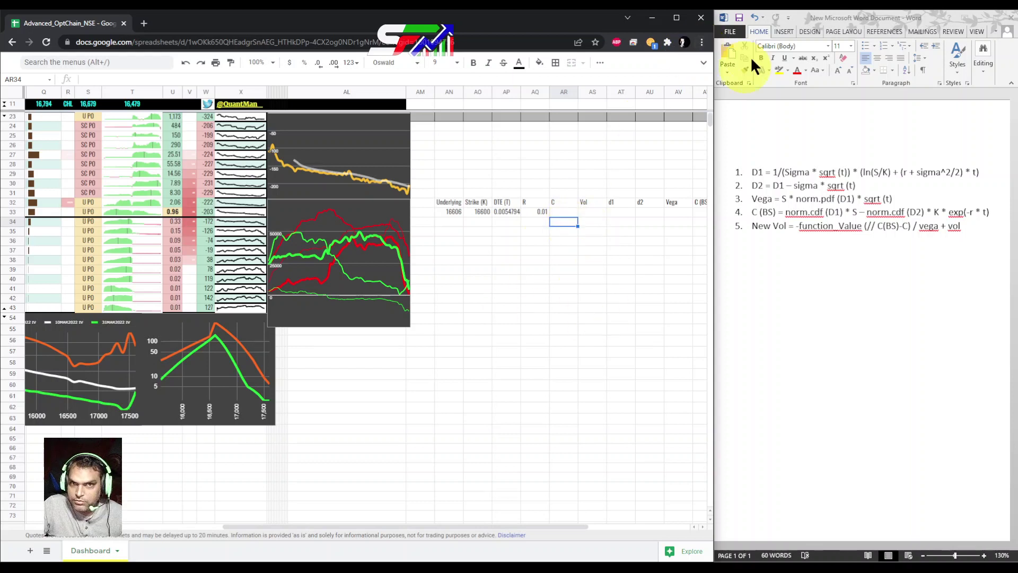
Step: Set the Chrome page zoom to 125%
left_click(702, 41)
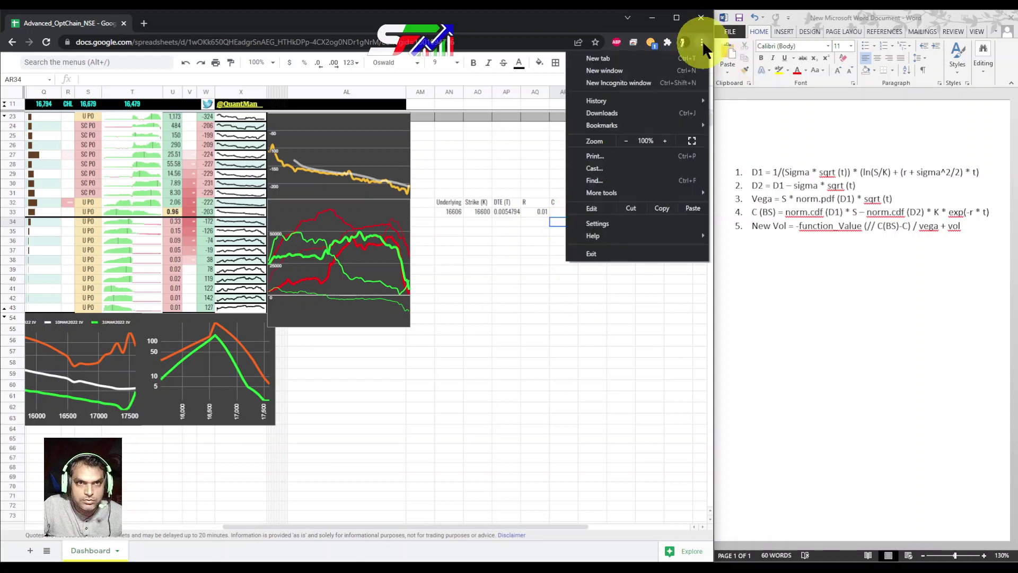
left_click(665, 140)
left_click(665, 141)
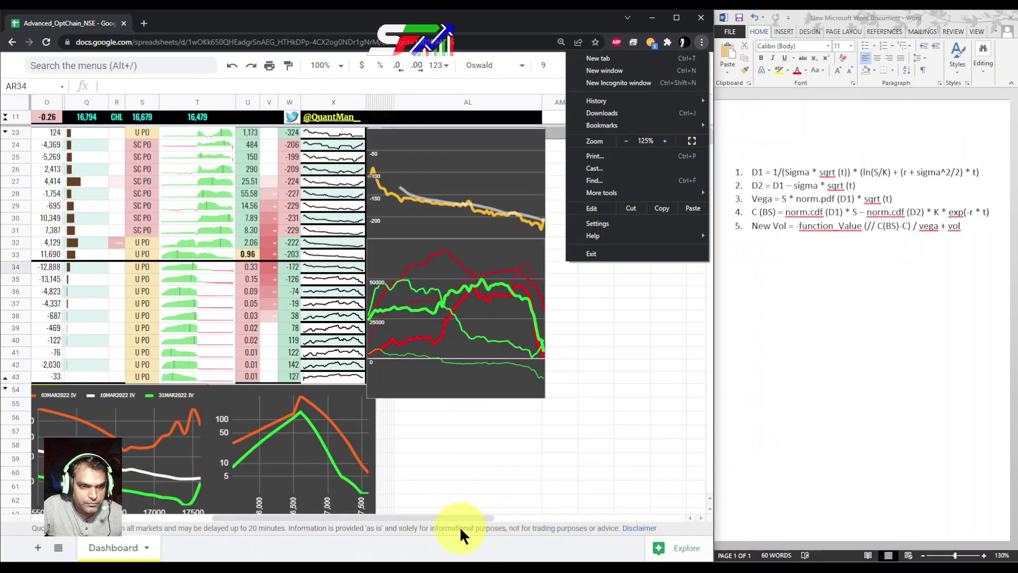
left_click_drag(463, 515, 595, 513)
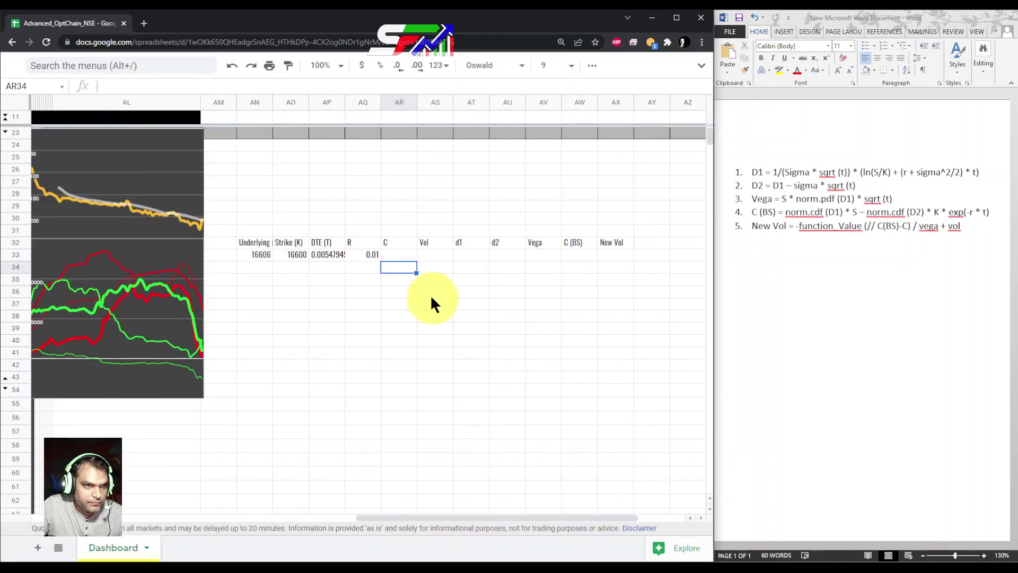
Step: Enter =I33 in AR33 so C shows the 157.00 option price
left_click(404, 256)
left_click(367, 252)
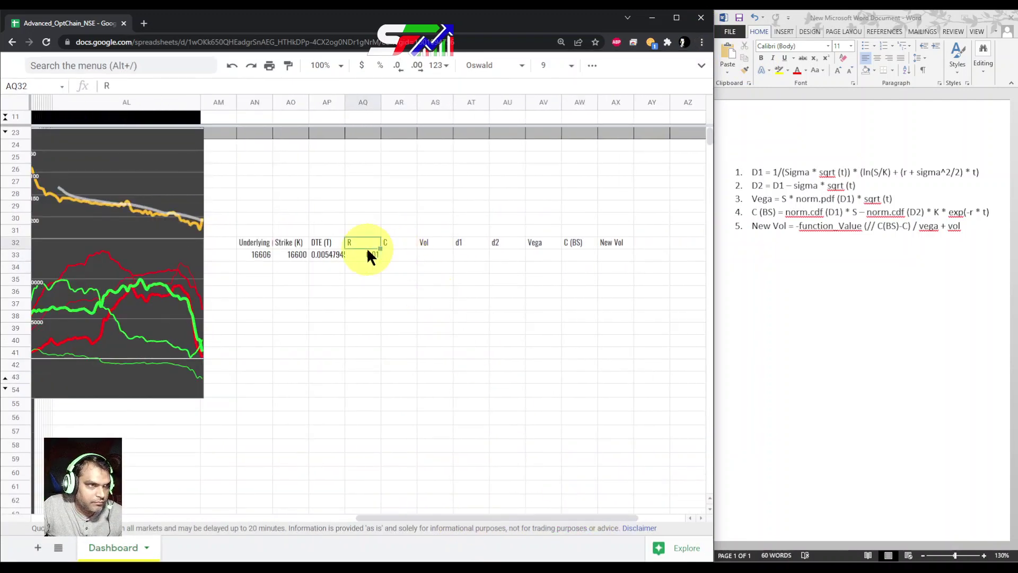
left_click(336, 253)
left_click(371, 252)
left_click(402, 258)
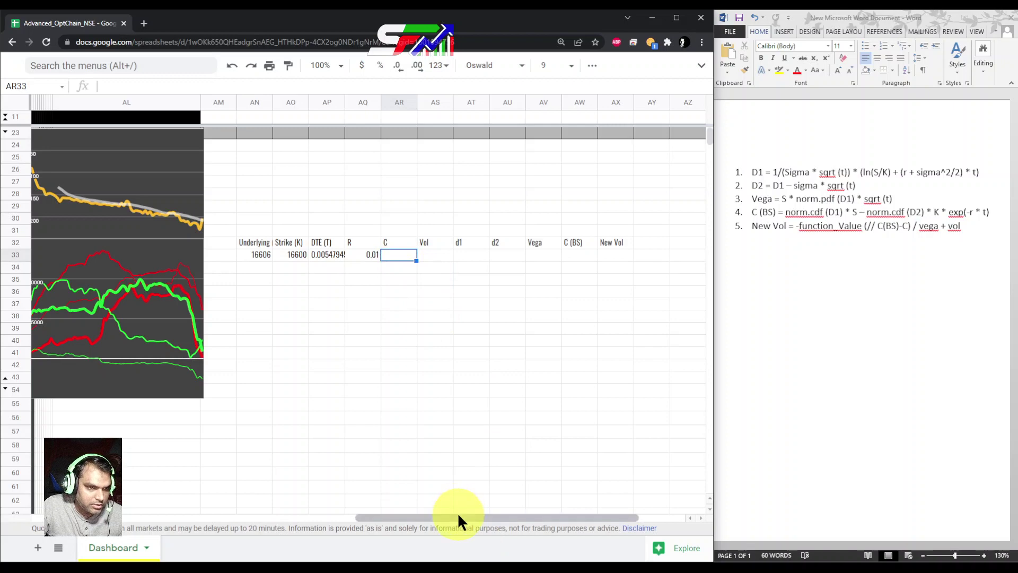
type("=")
left_click_drag(458, 513, 220, 504)
left_click(88, 251)
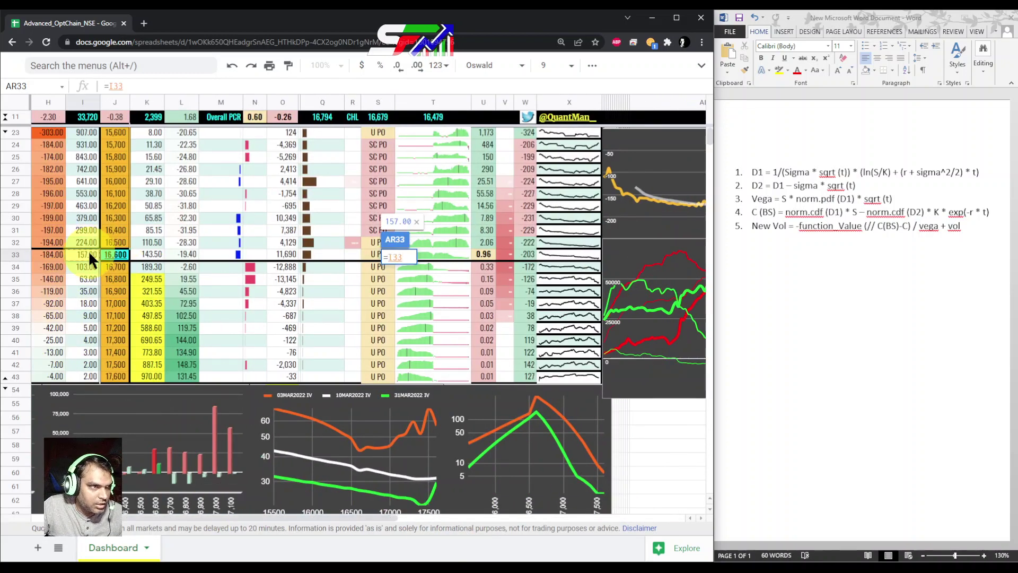
key("Return")
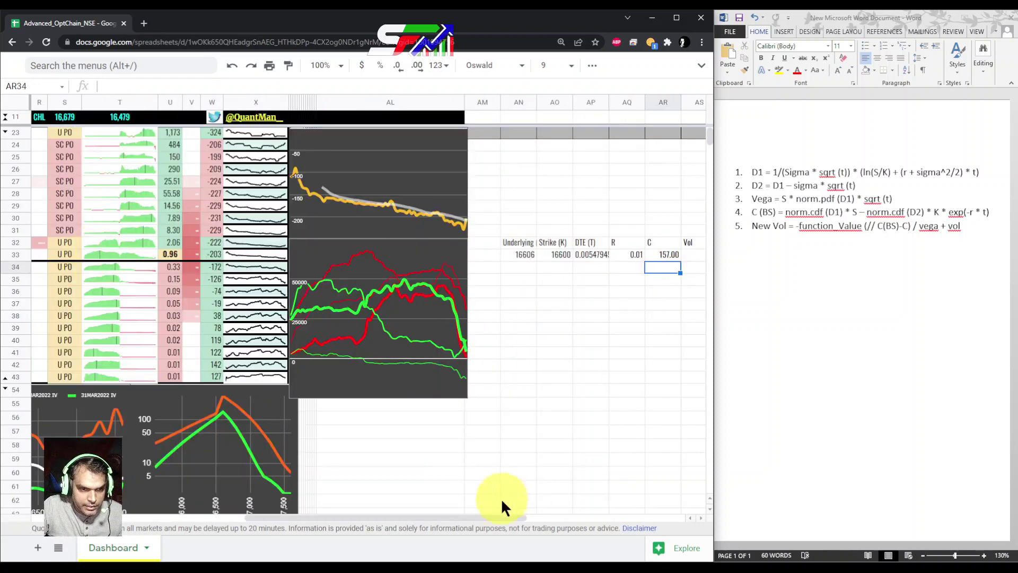
left_click_drag(502, 517, 632, 515)
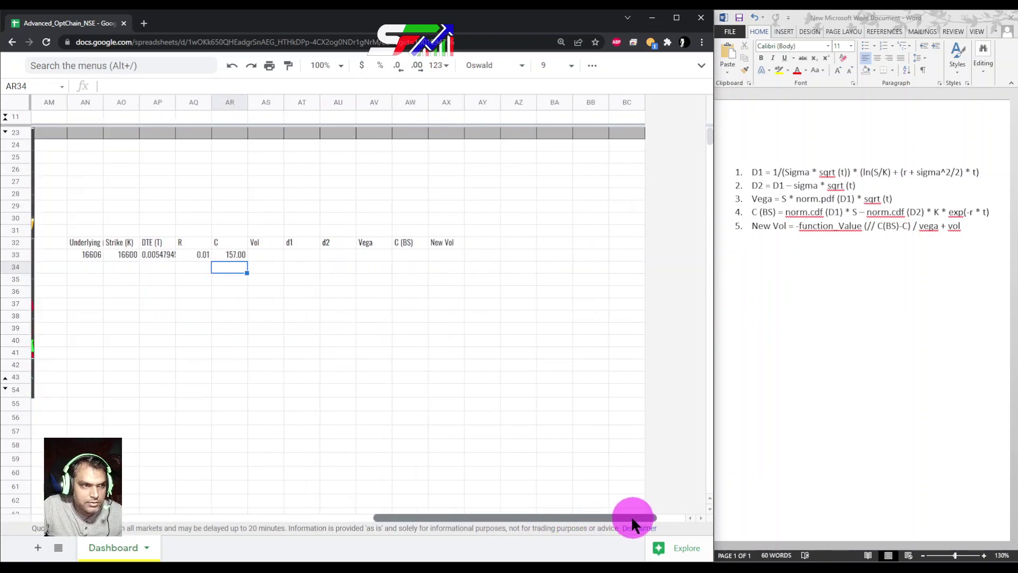
Step: Enter 0.5 as the initial volatility guess in AS33
left_click(404, 255)
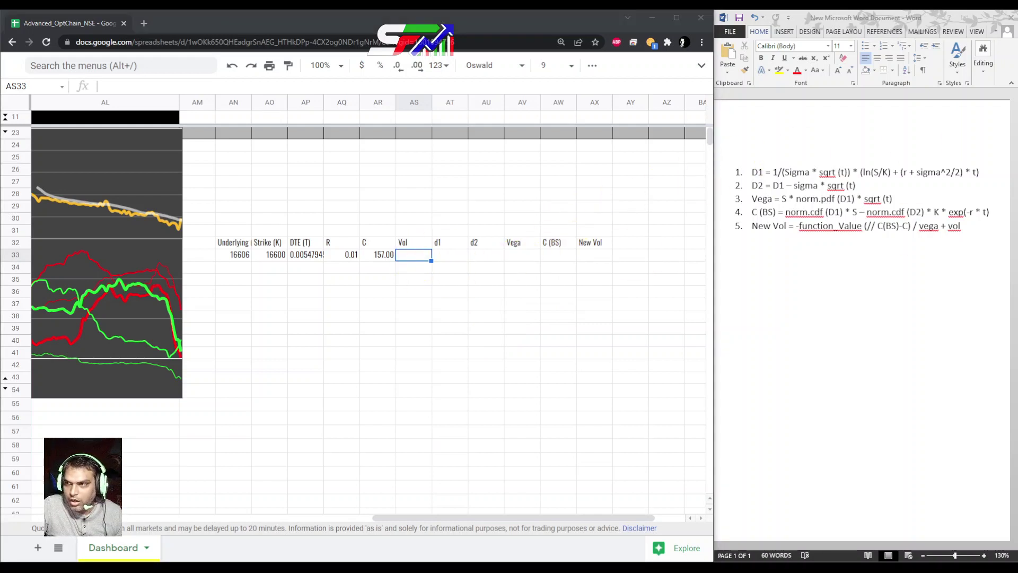
left_click(413, 255)
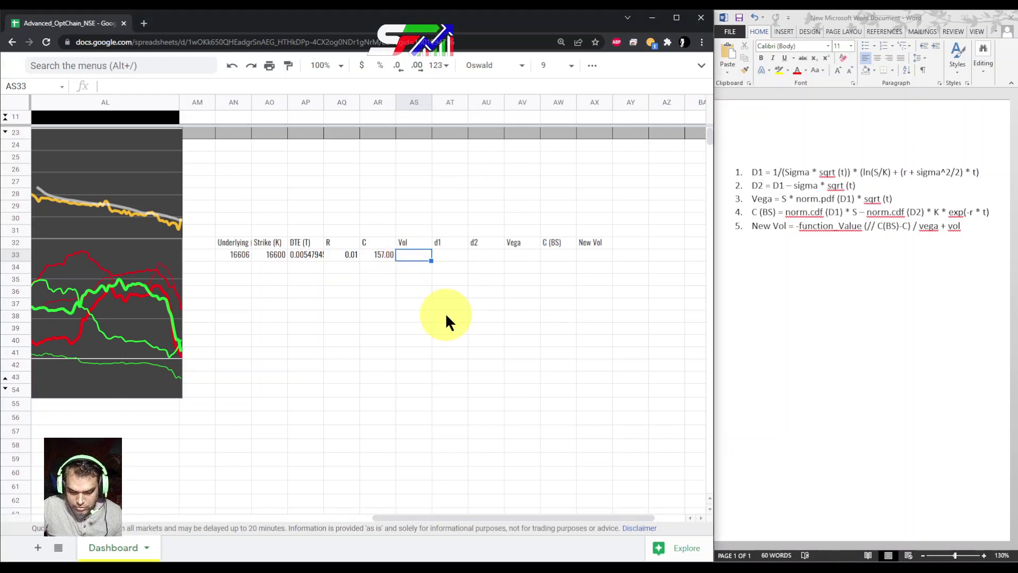
type("0.5")
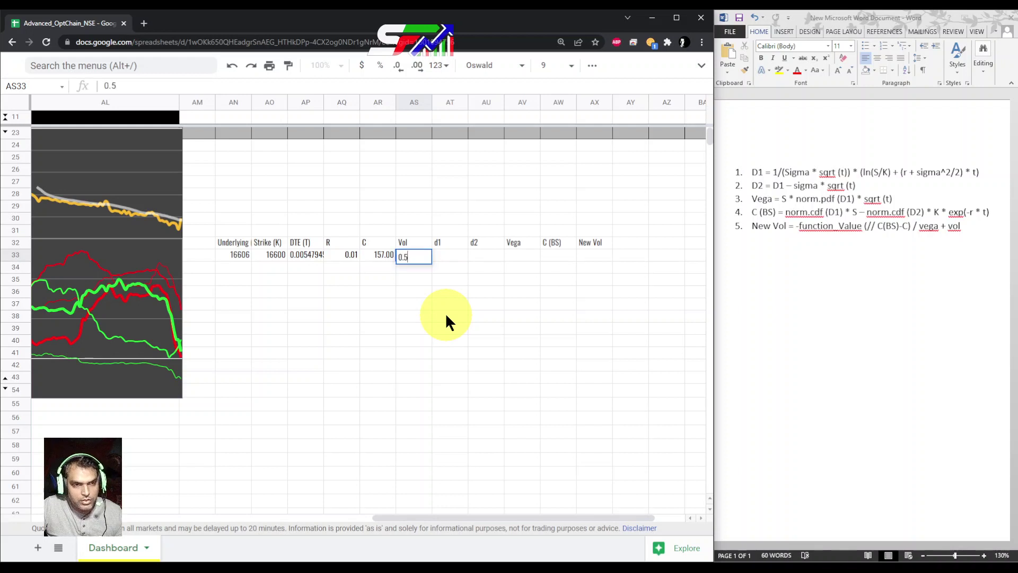
key("Tab")
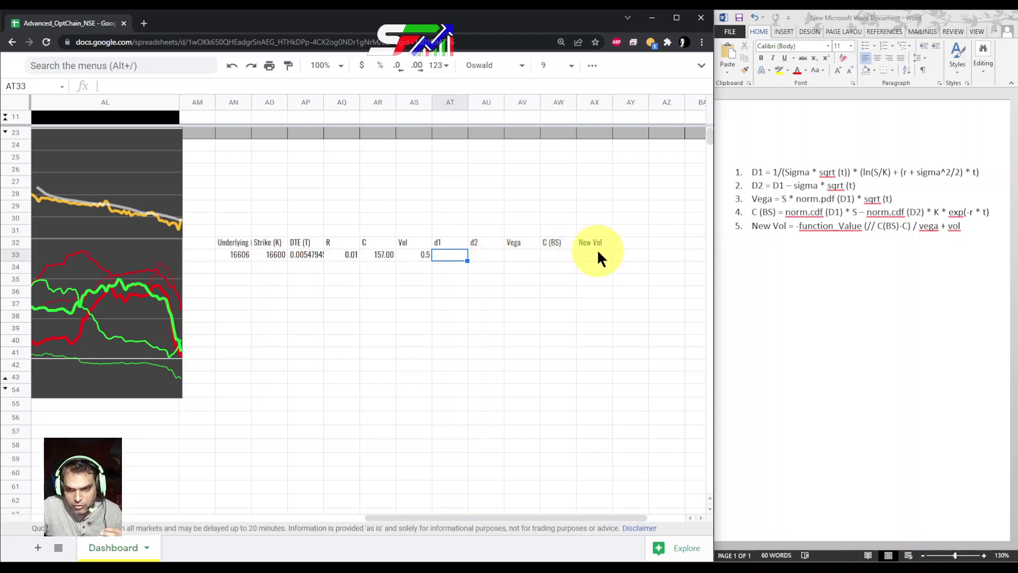
Step: Start the d1 formula in AT33 with =1/(AS33*sqrt(AP33)), following the Word notes
left_click(859, 255)
left_click_drag(754, 173, 875, 280)
left_click(879, 282)
left_click(455, 256)
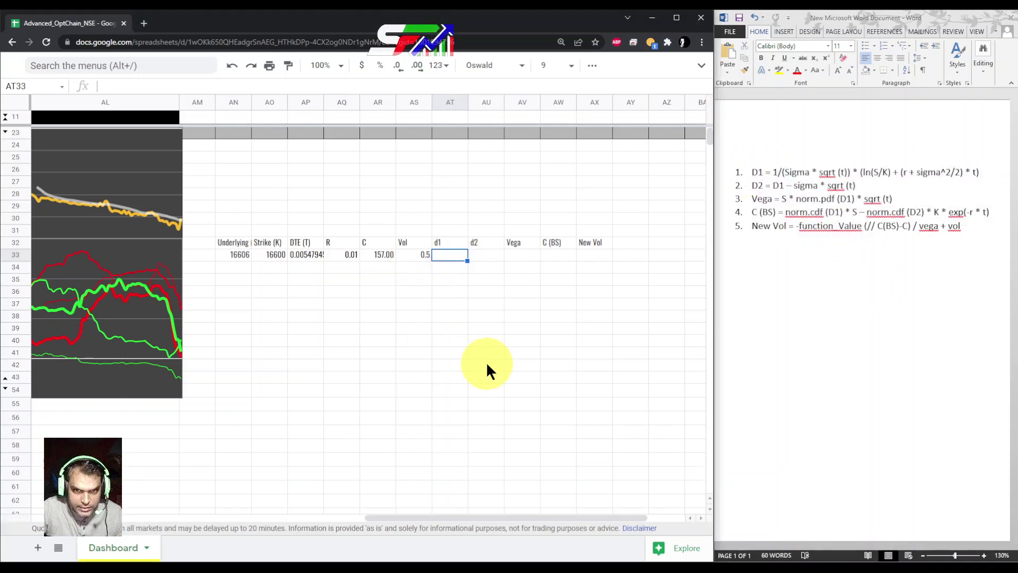
type("=1/")
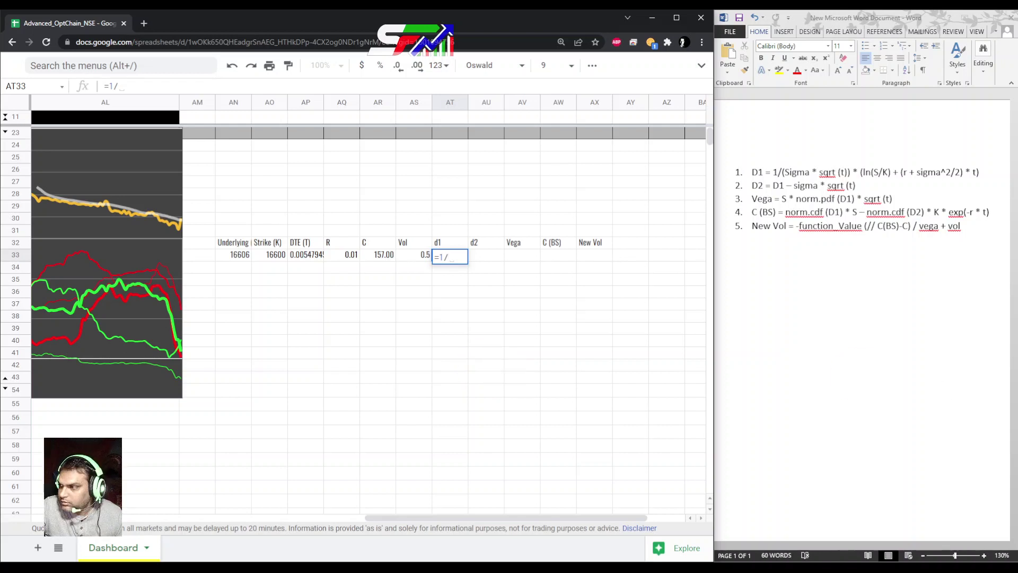
key("alt+Tab")
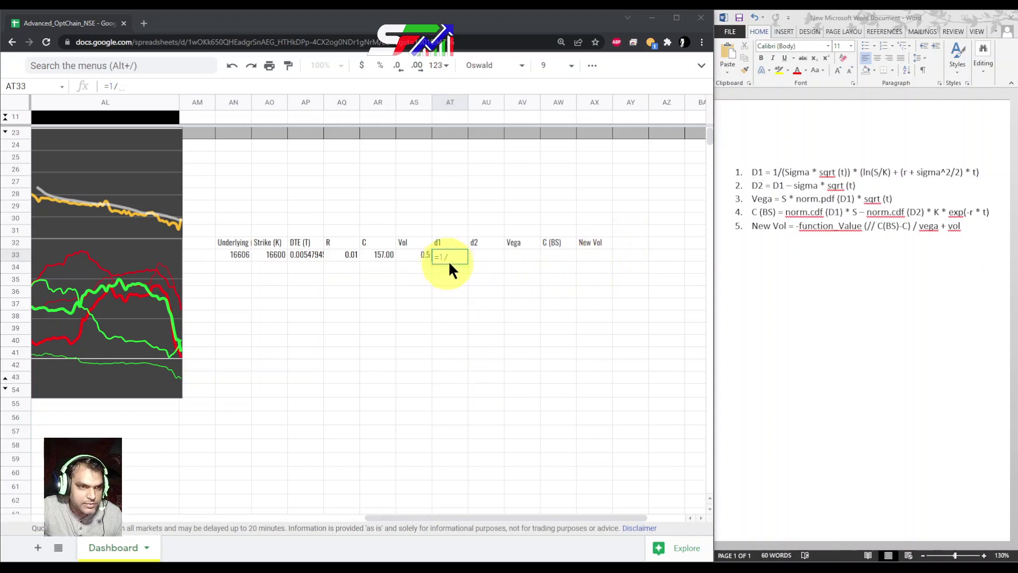
left_click(416, 255)
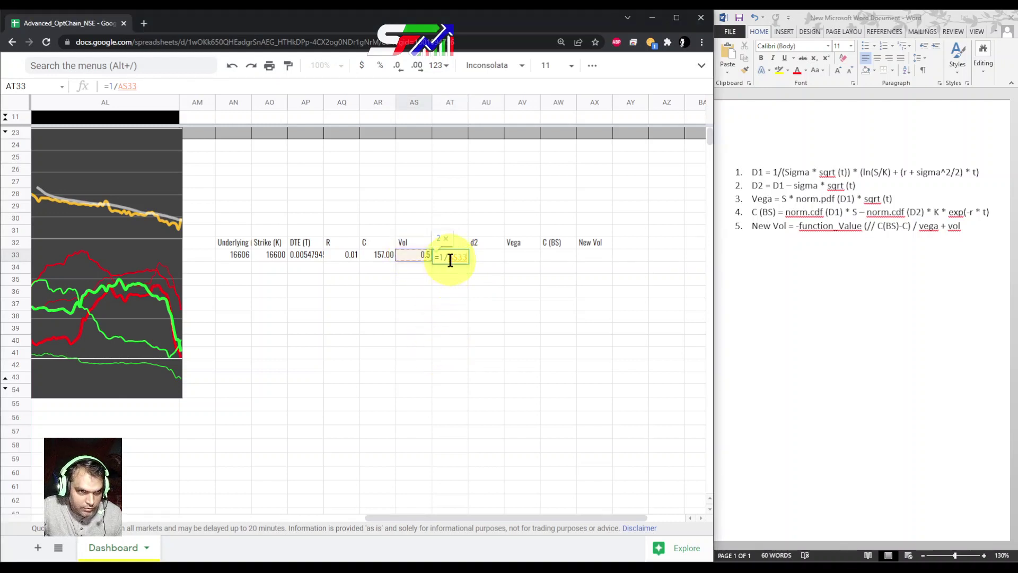
left_click(448, 257)
type("(")
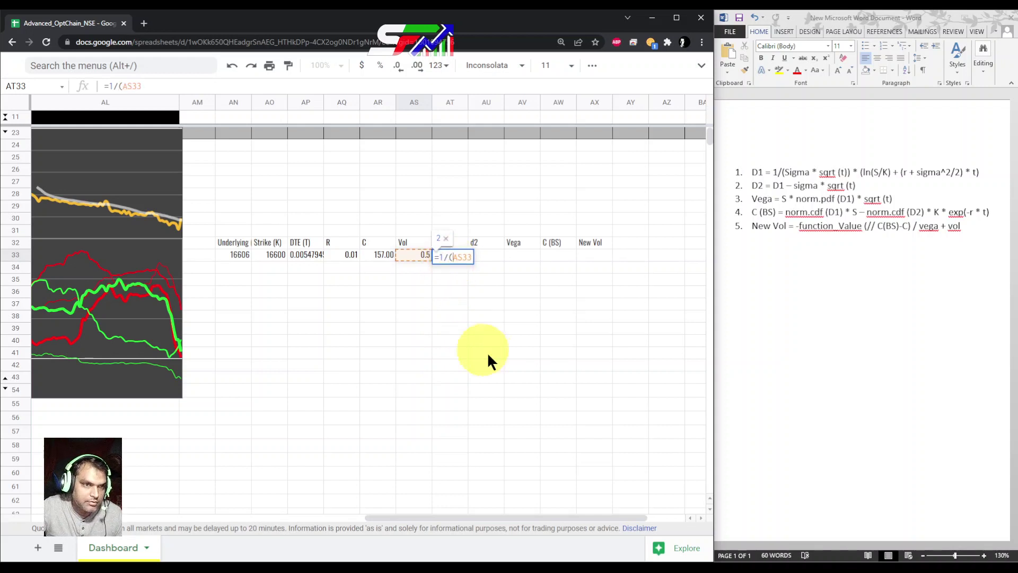
left_click(216, 87)
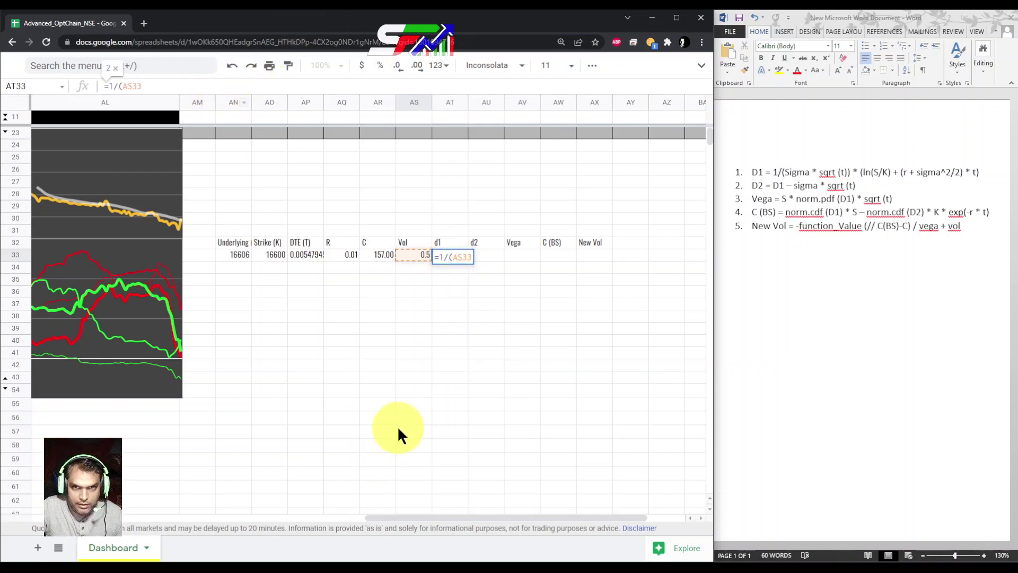
type("*")
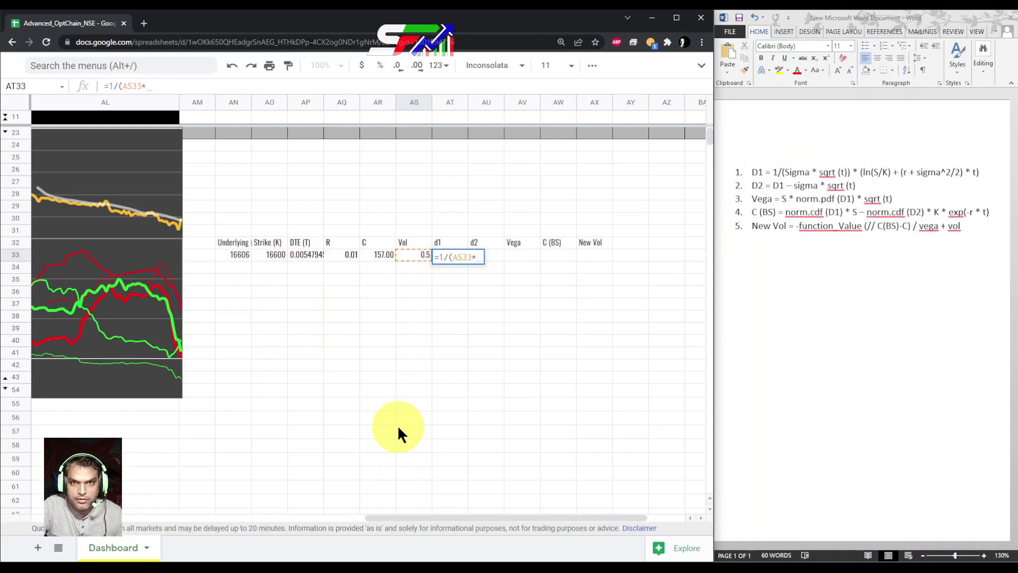
type("sqrt")
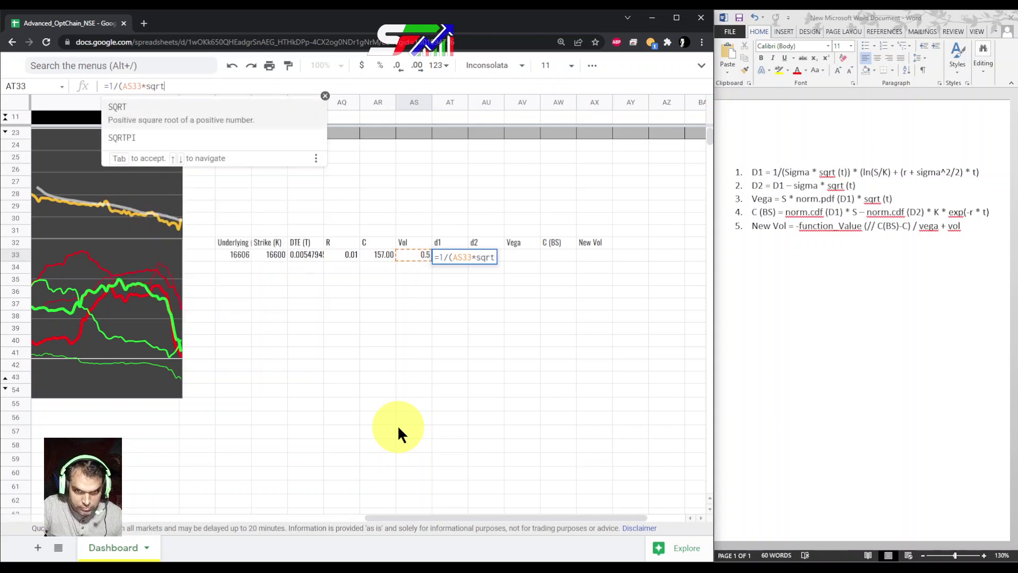
type("(")
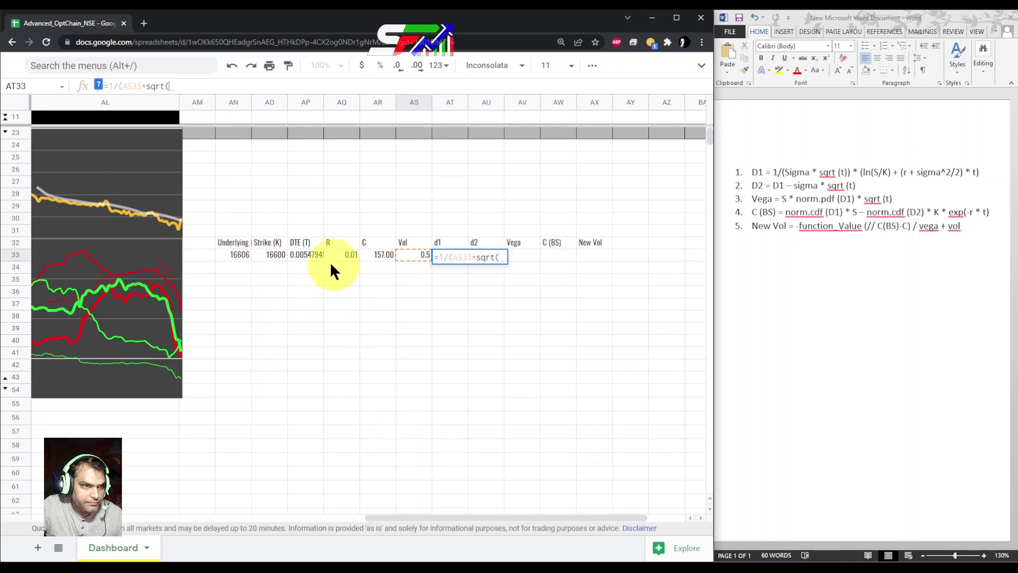
left_click(311, 253)
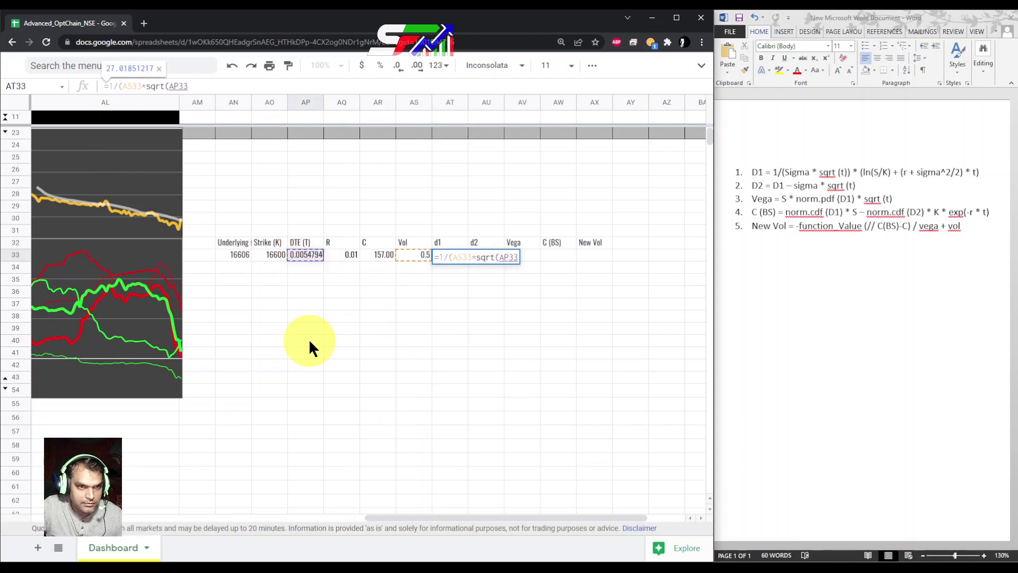
type("))")
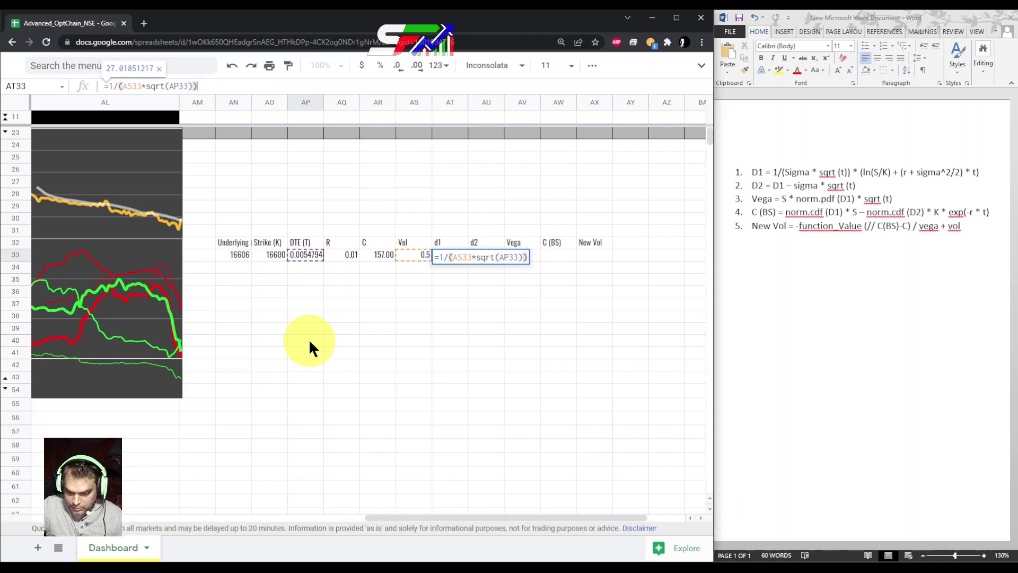
type("*")
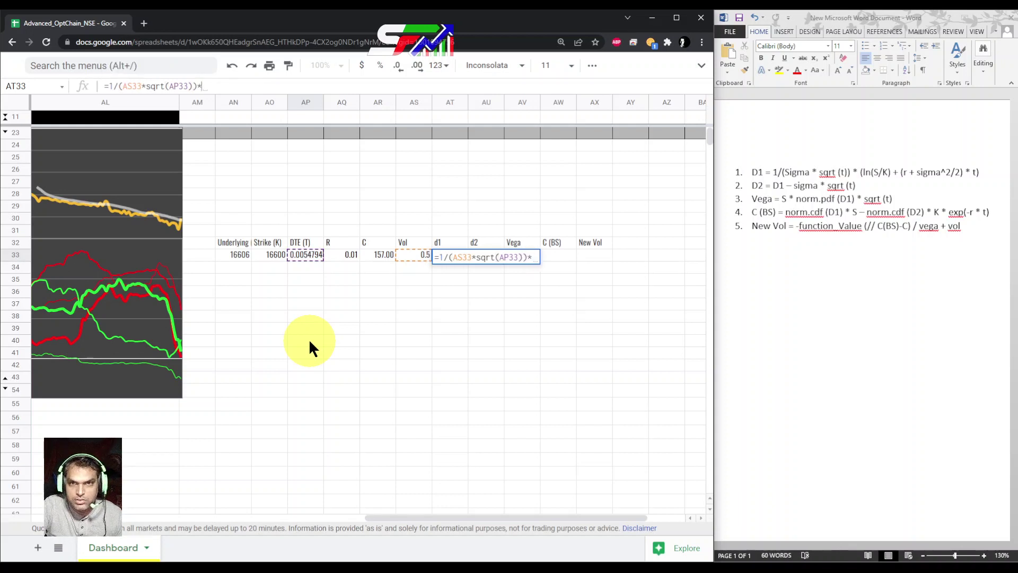
type("l")
key("BackSpace")
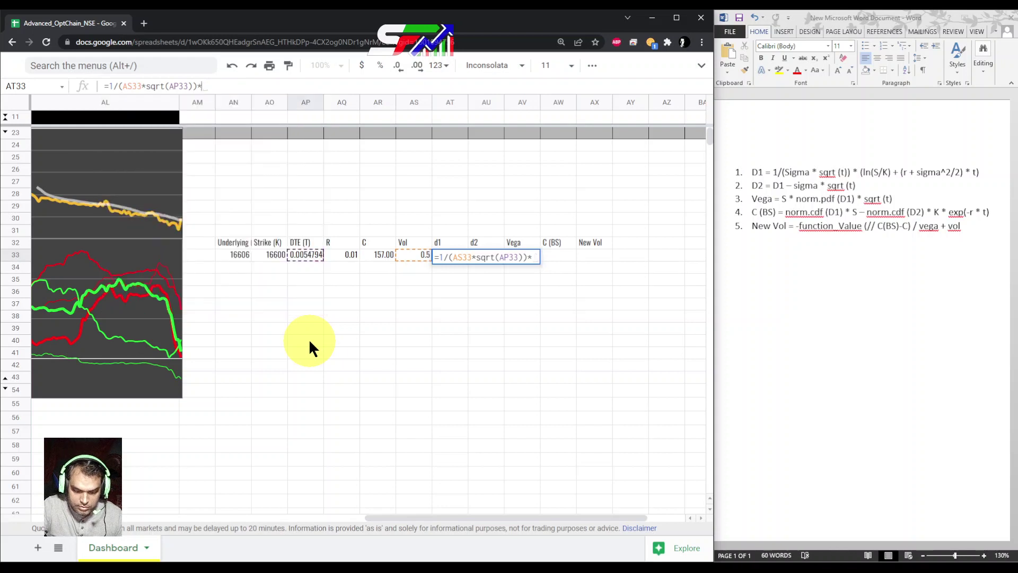
Step: Complete d1 with *(ln(AN33/AO33)+(AQ33+AS33^2/2)*AP33), giving about 0.0297502595
type("(ln")
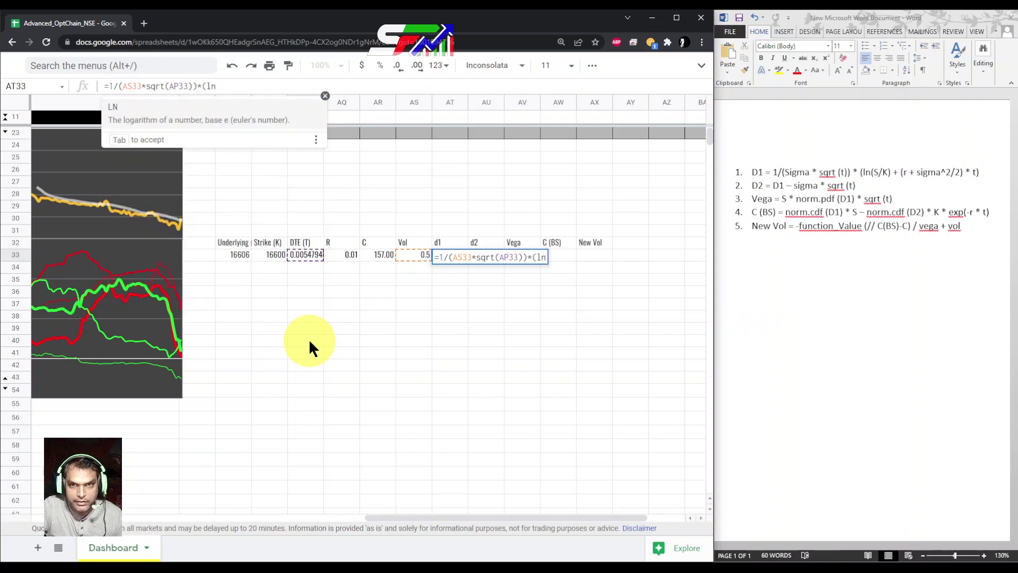
type("(")
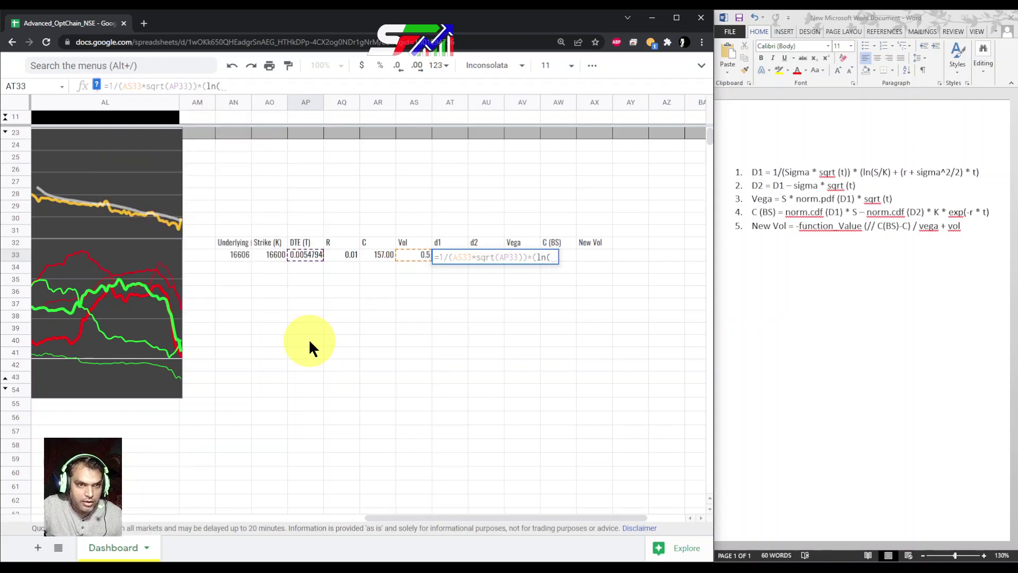
left_click(238, 254)
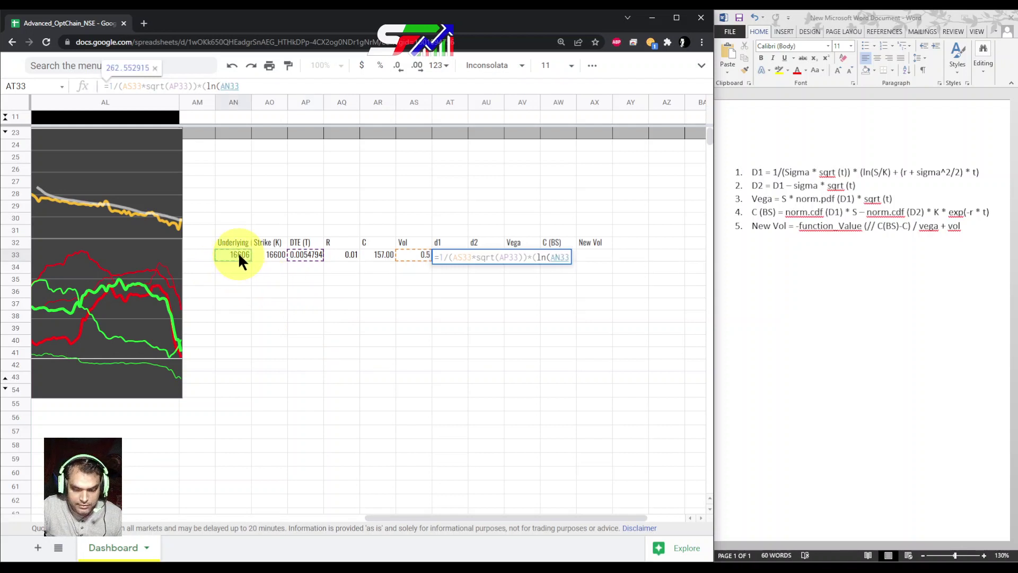
type("/")
left_click(275, 260)
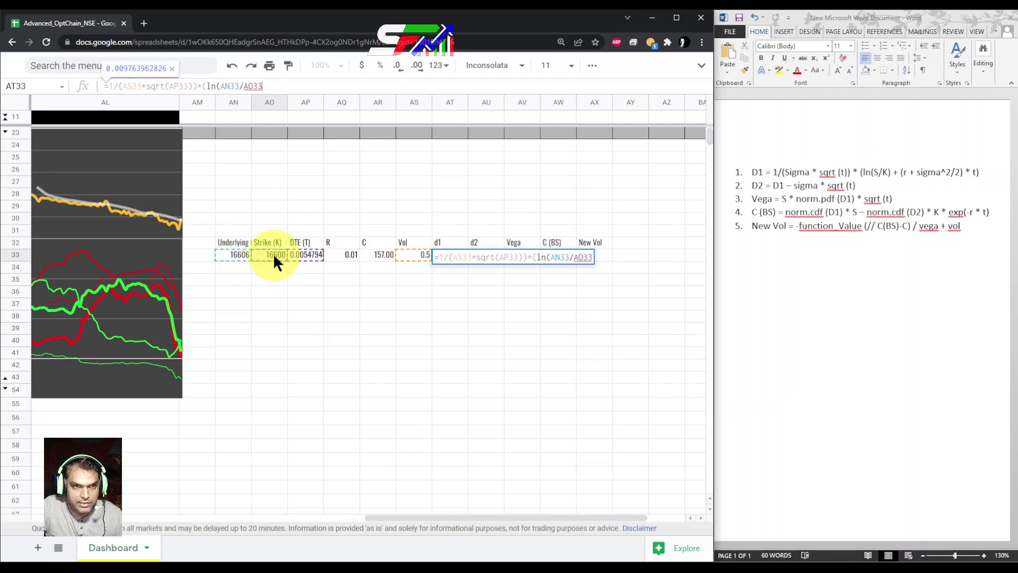
type(")")
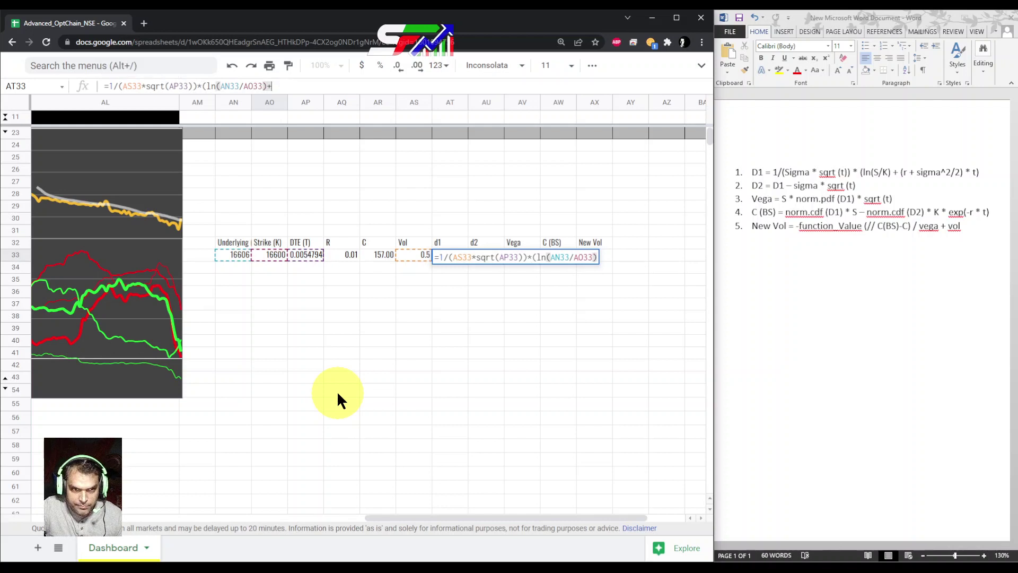
type("+(")
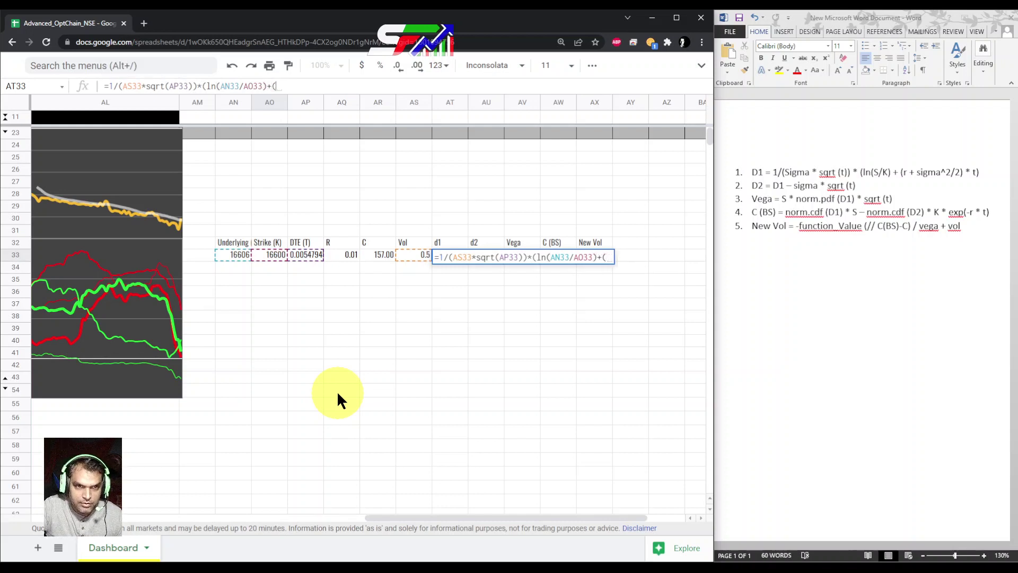
left_click(345, 252)
type("+")
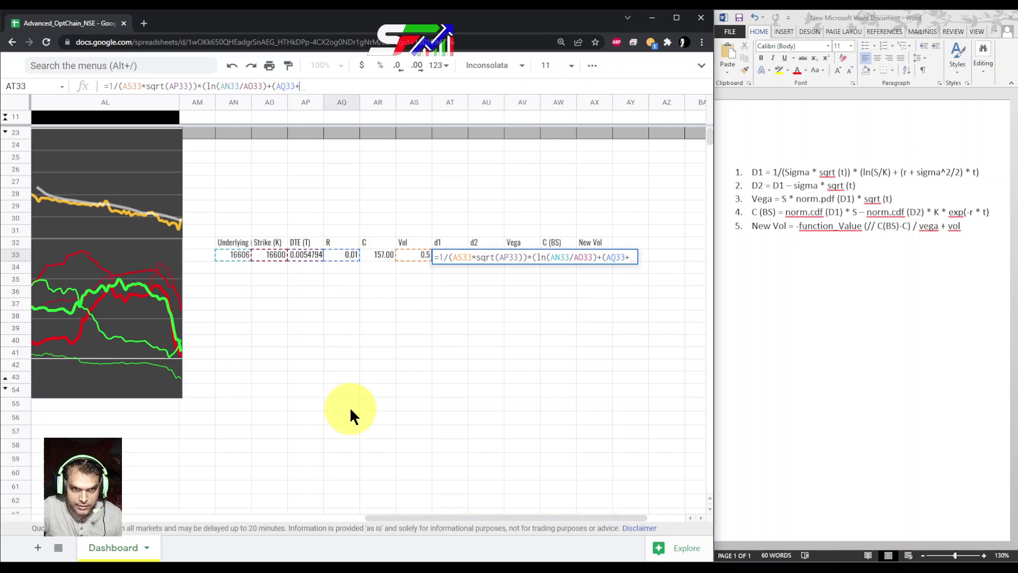
left_click(416, 257)
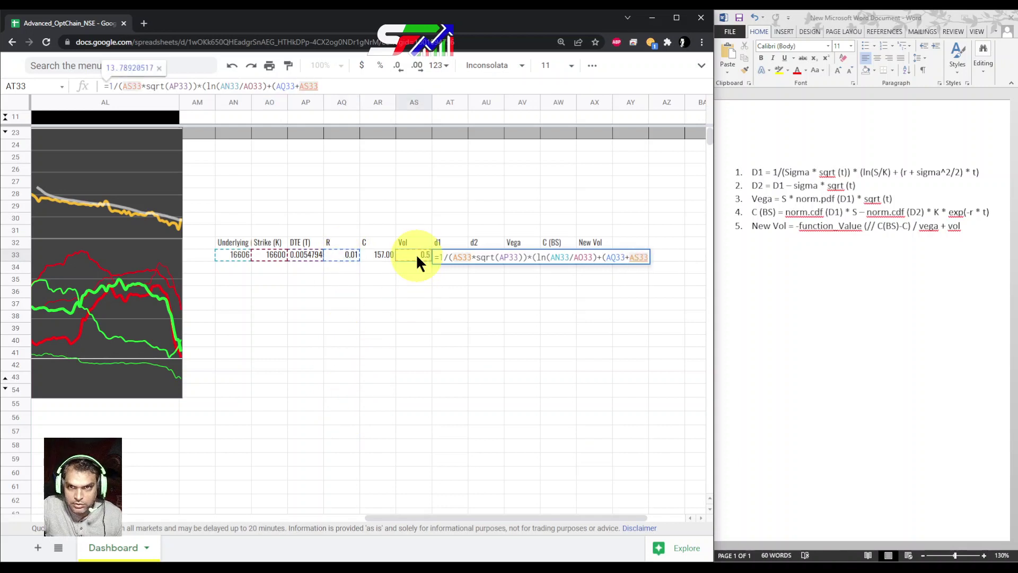
type("^2/2)*")
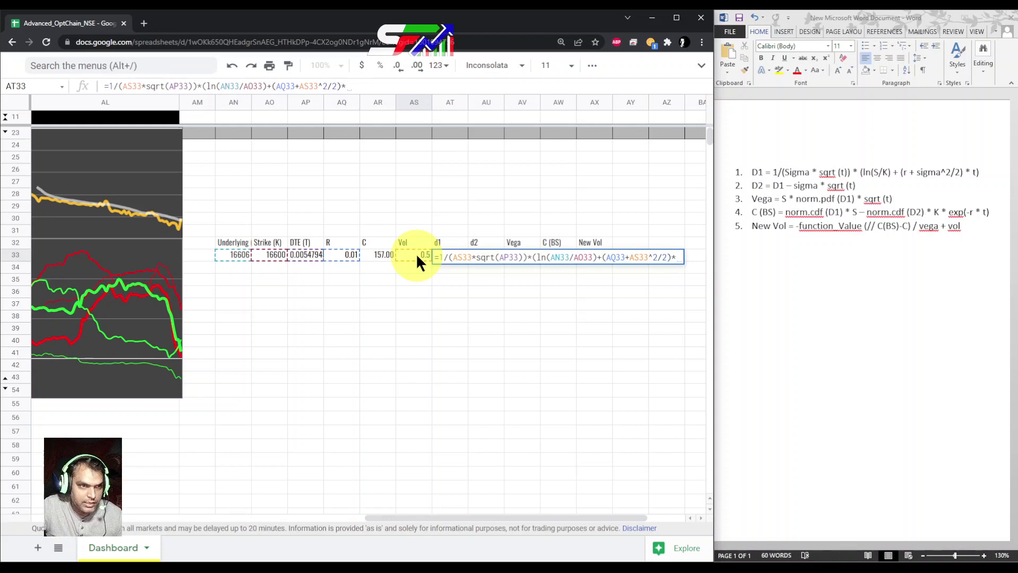
left_click(303, 252)
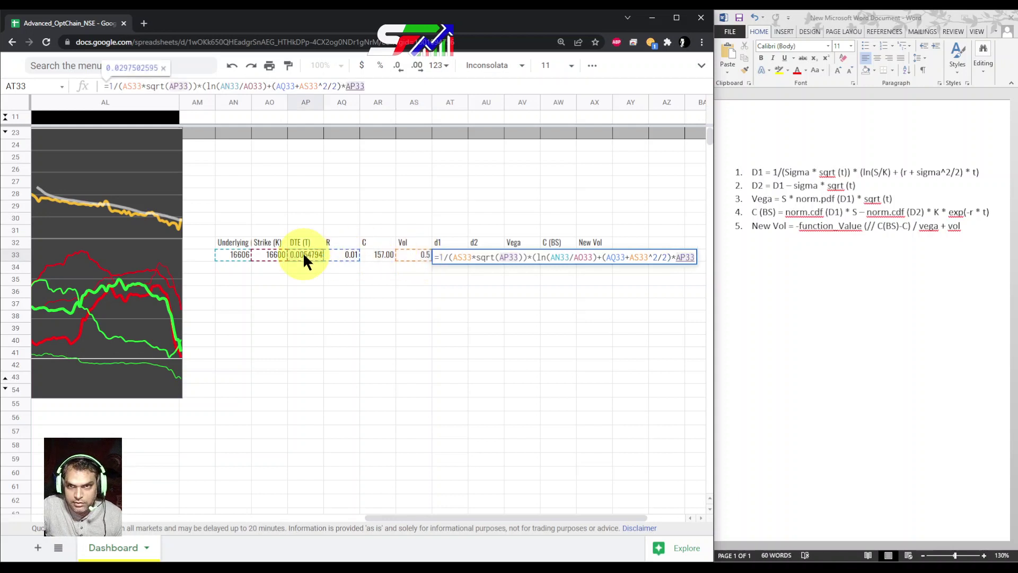
key("Return")
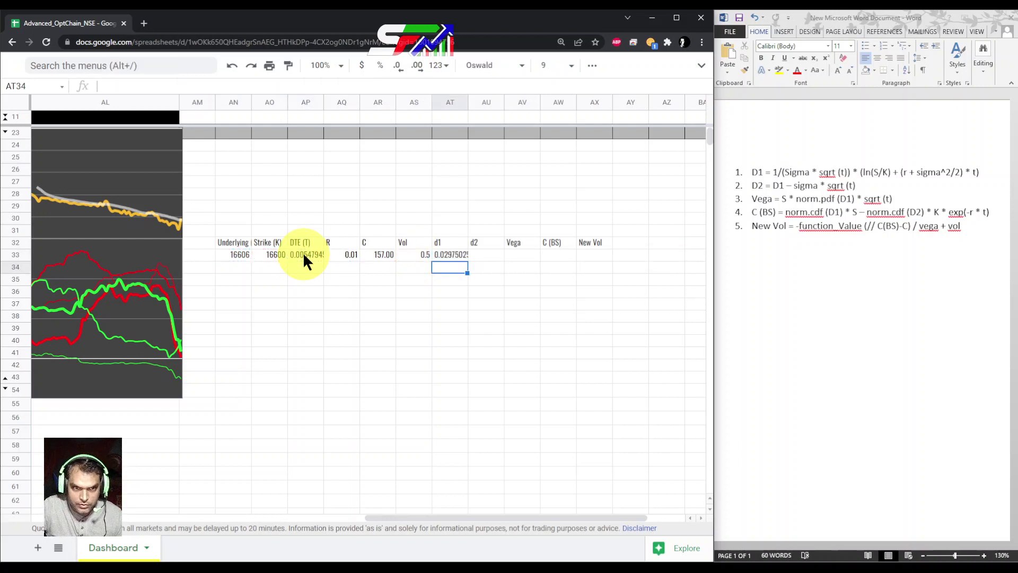
Step: Enter =AT33-AS33*sqrt(AP33) in AU33 for d2, returning -0.0072614
left_click(444, 254)
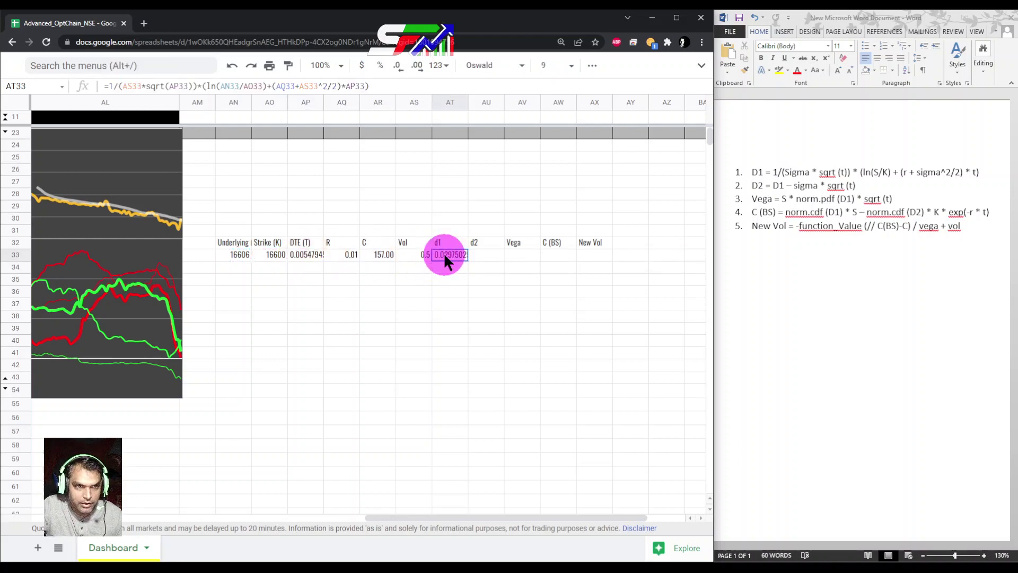
left_click(492, 255)
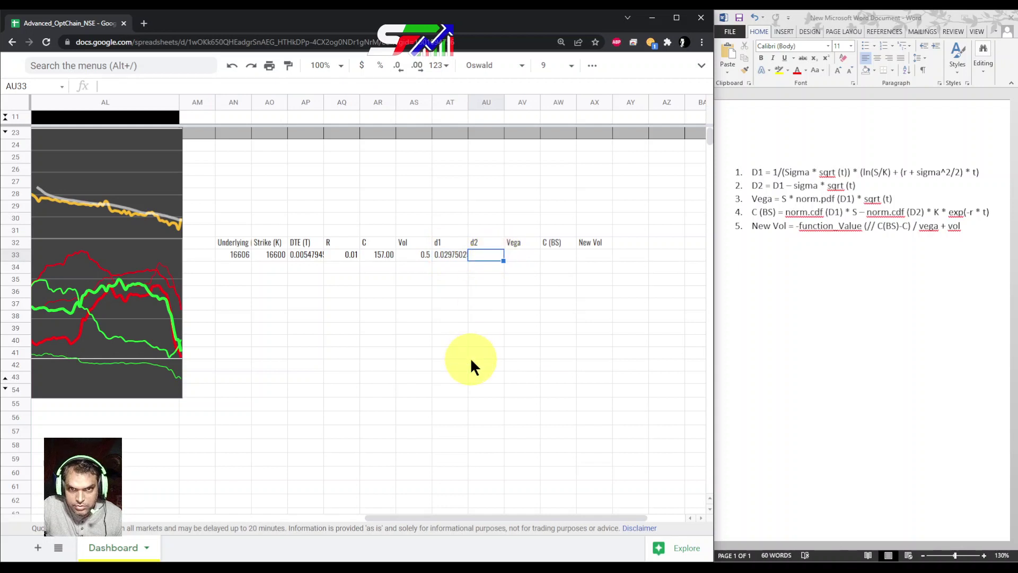
type("=")
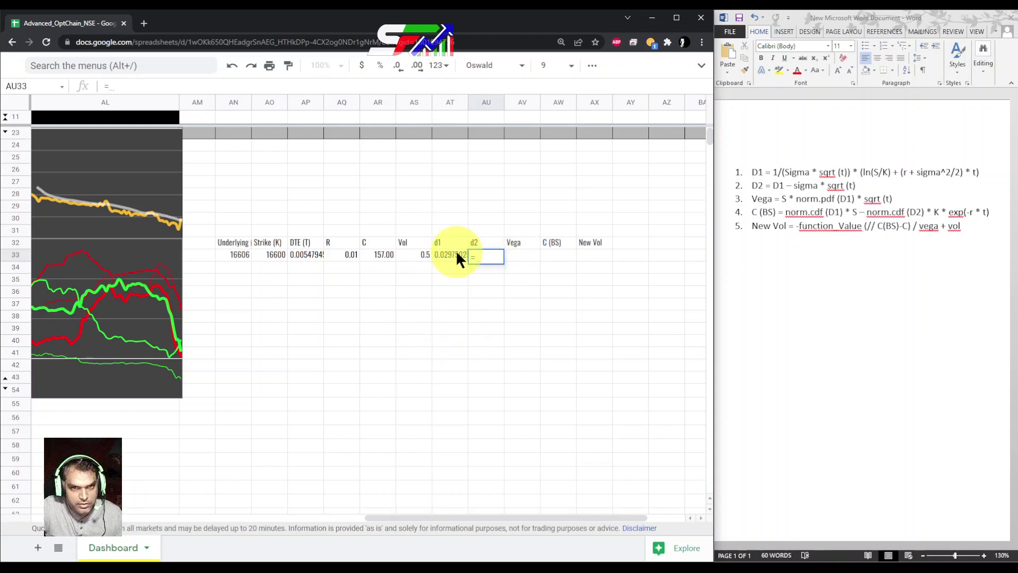
left_click(454, 254)
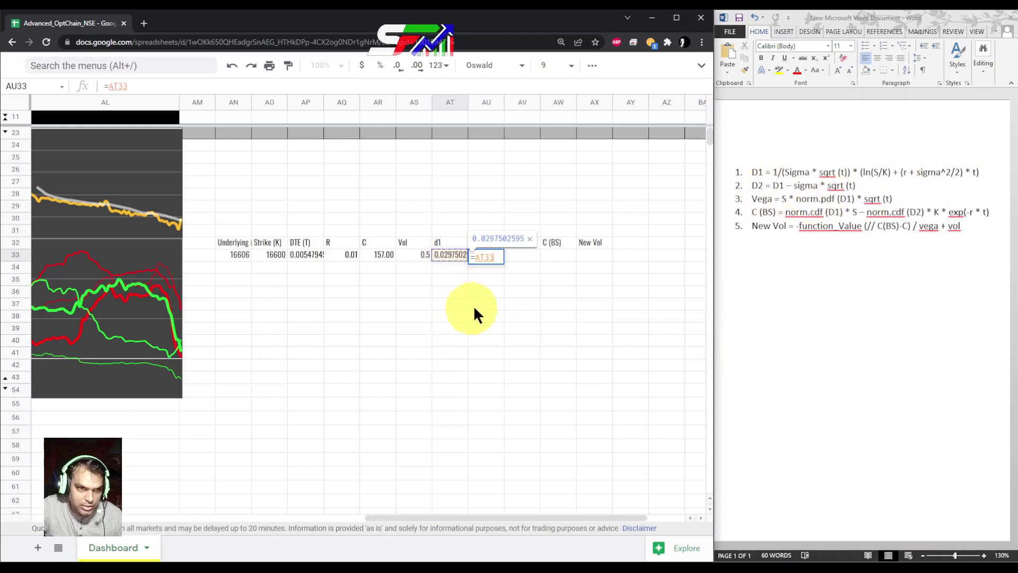
type("-")
left_click(413, 256)
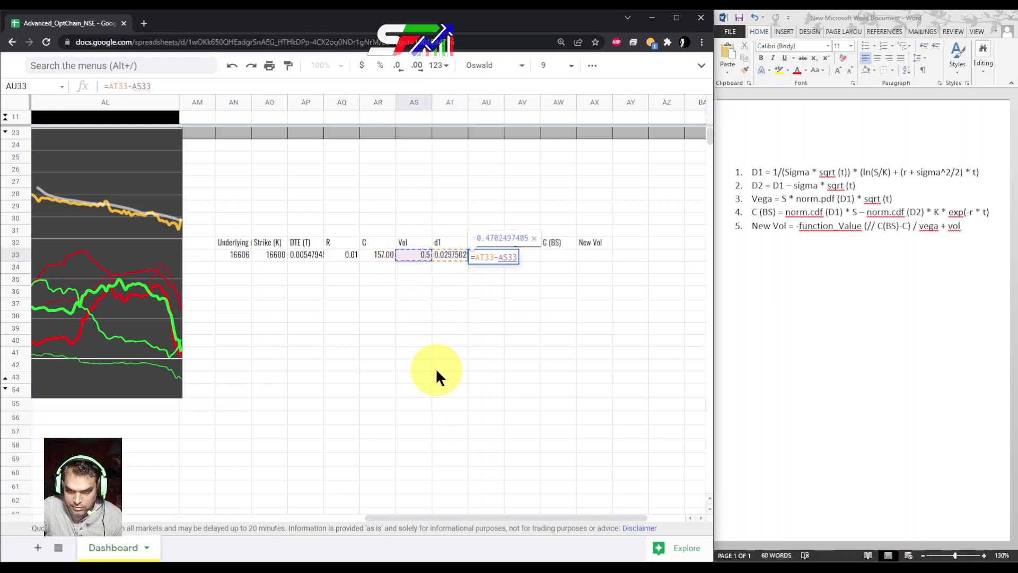
type("*sqrt")
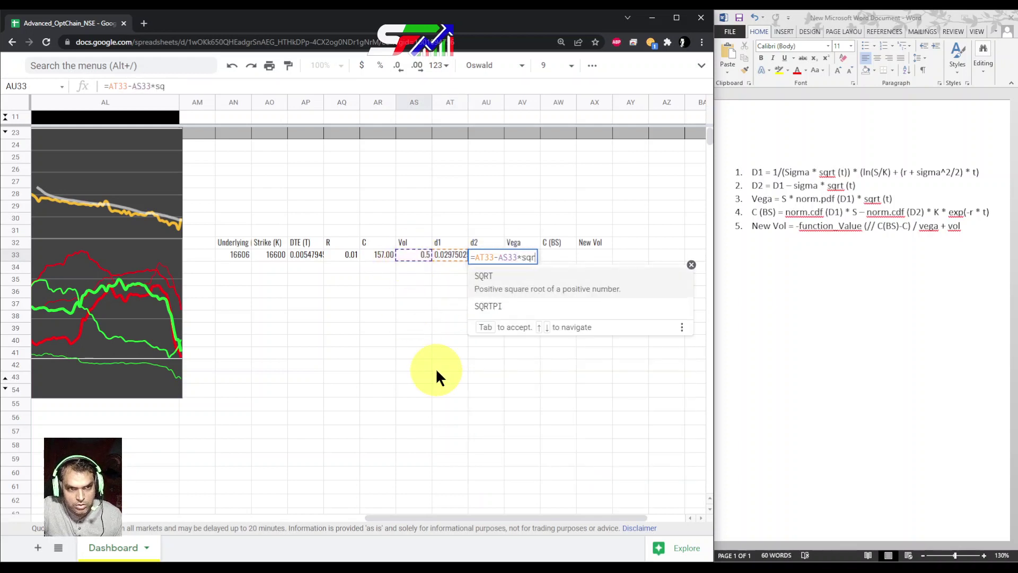
type("(")
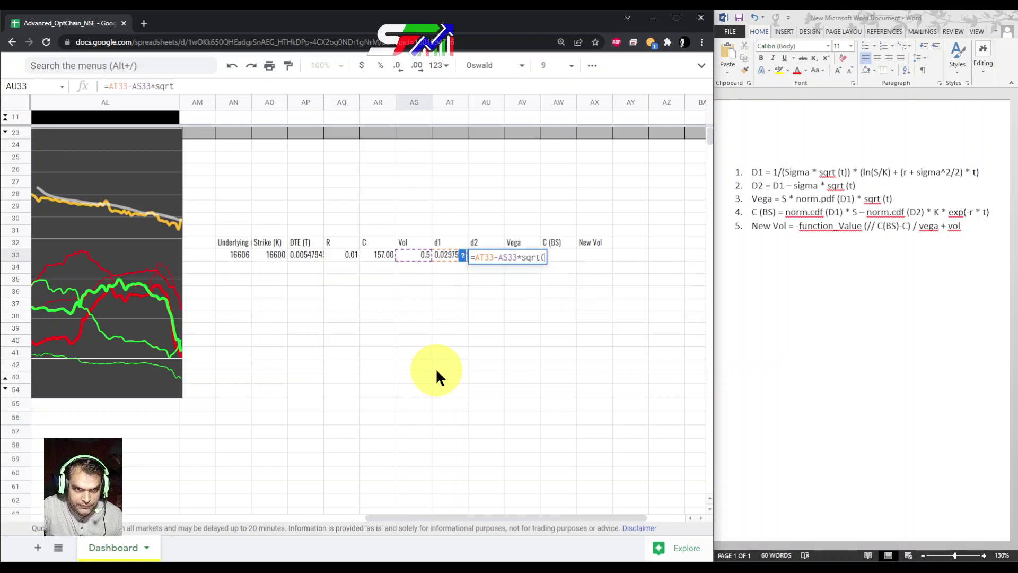
left_click(296, 255)
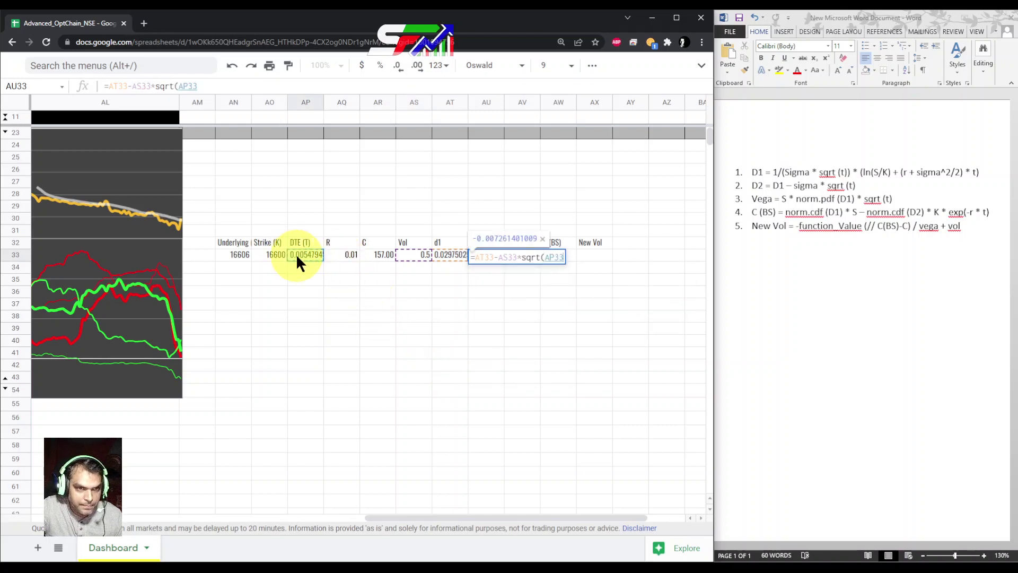
key("Return")
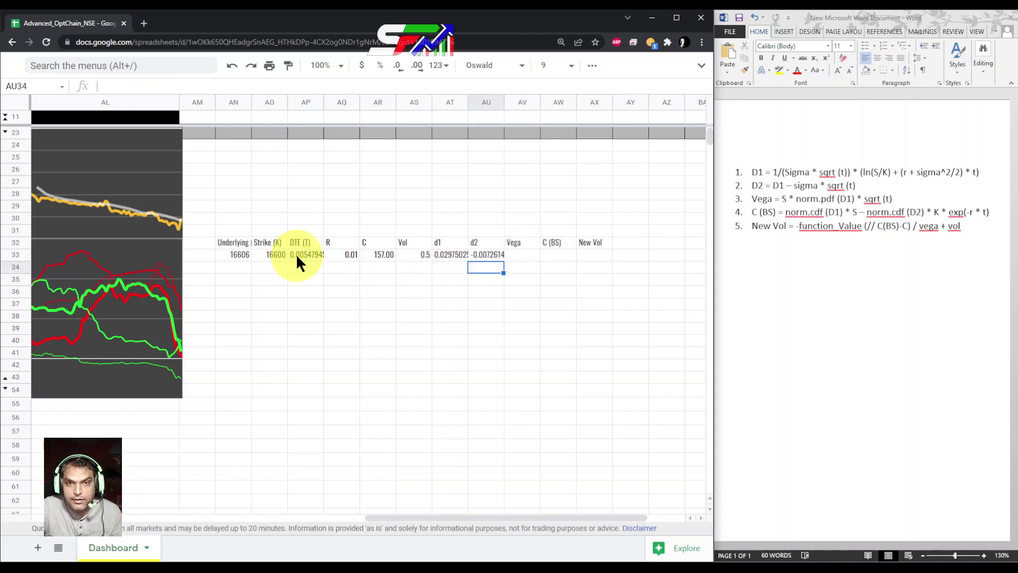
Step: Enter =AN33*normdist(AT33,0,1,false)*sqrt(AP33) in AV33 for Vega, giving 490.175355
left_click(518, 256)
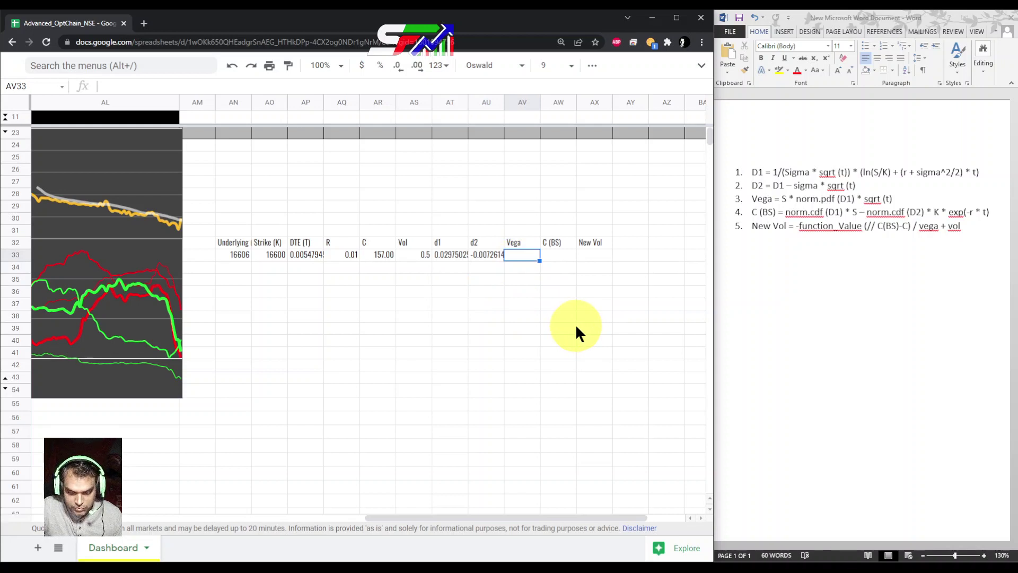
type("=")
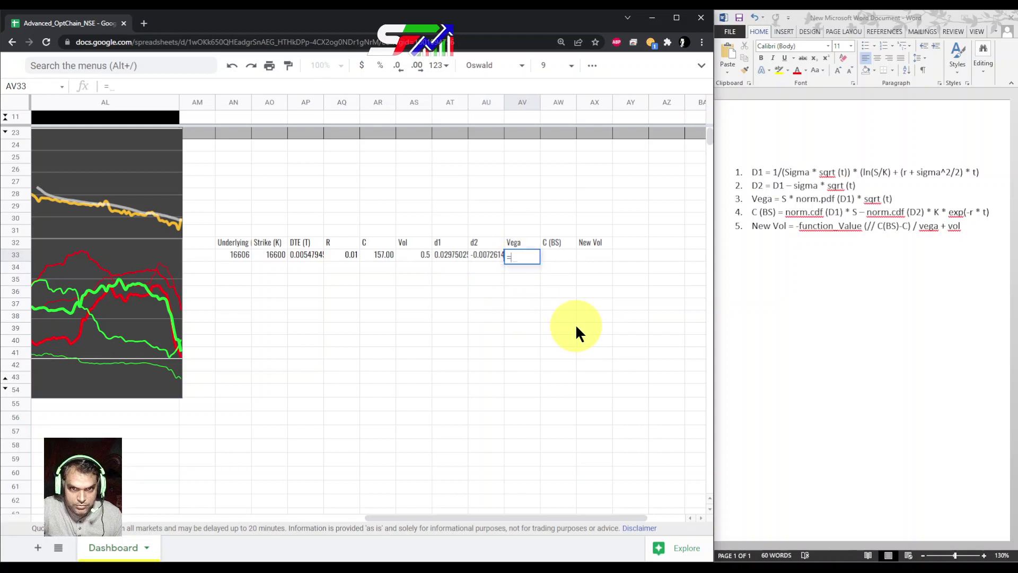
left_click(231, 253)
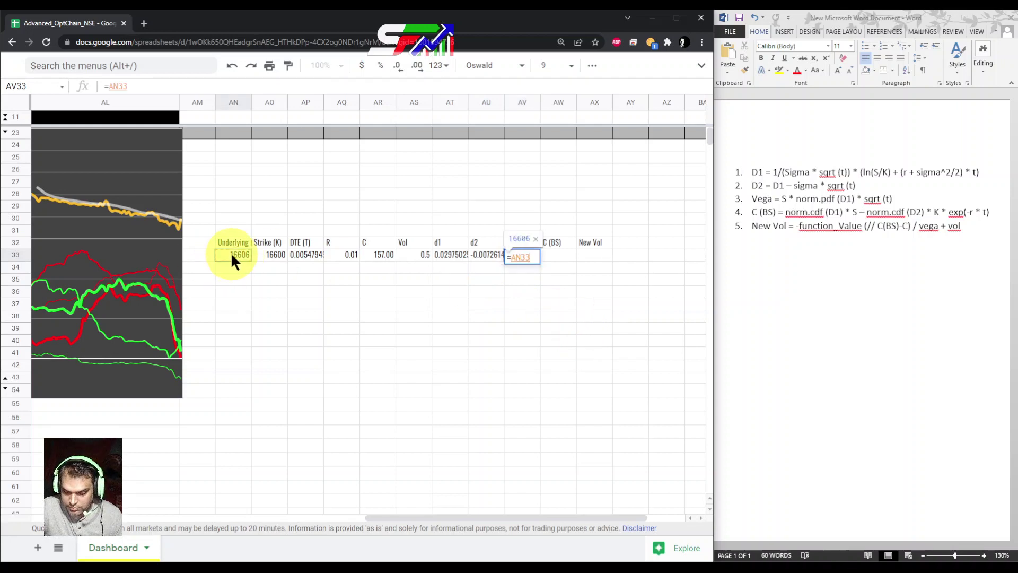
type("*")
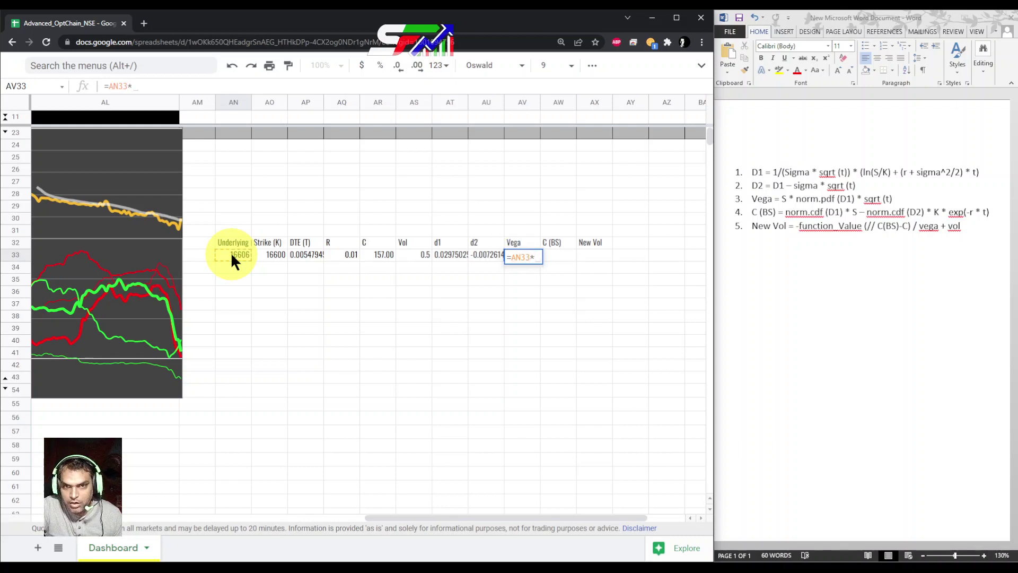
type("norm")
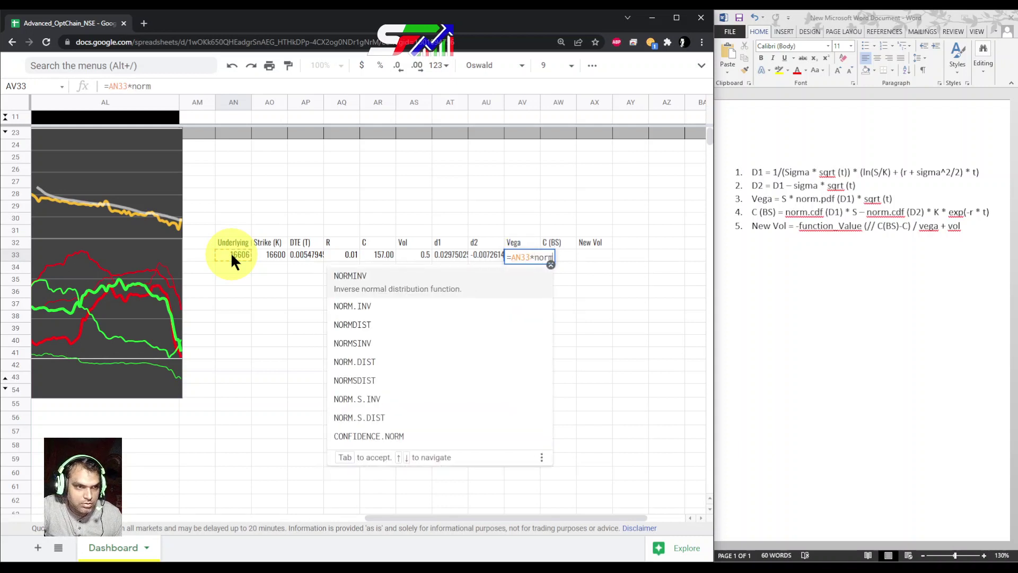
type("dist(")
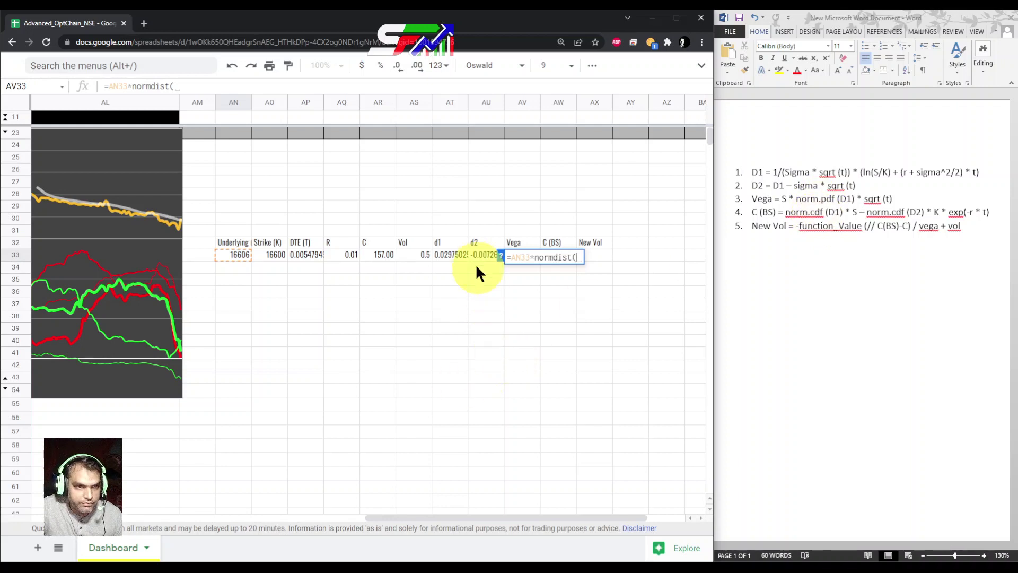
left_click(454, 255)
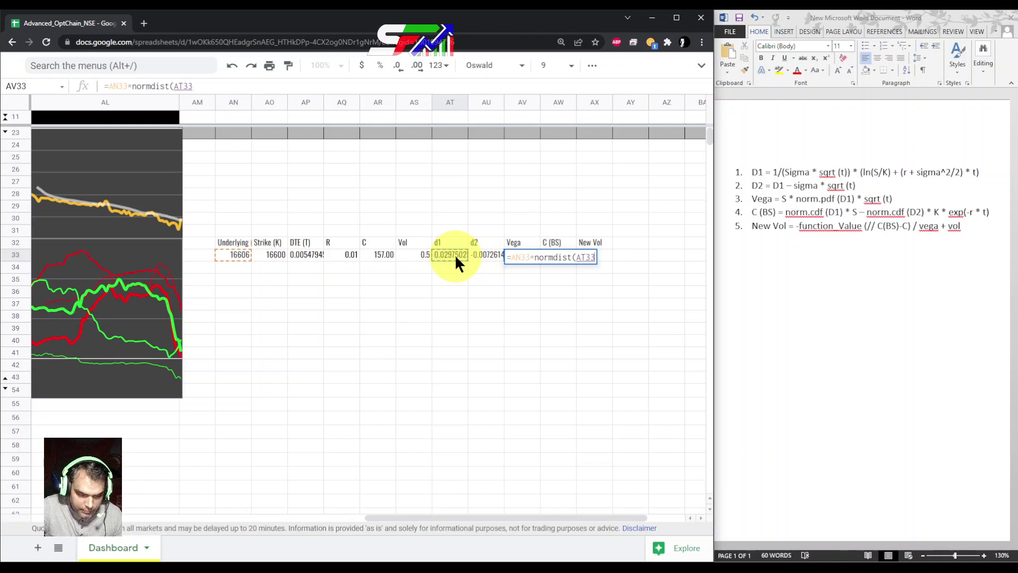
type(",")
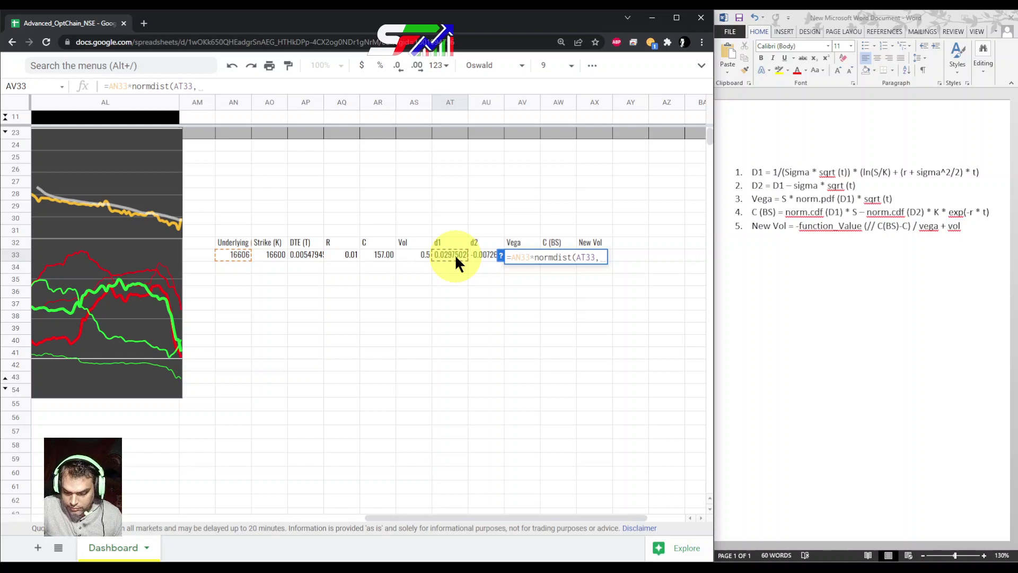
type("0,1")
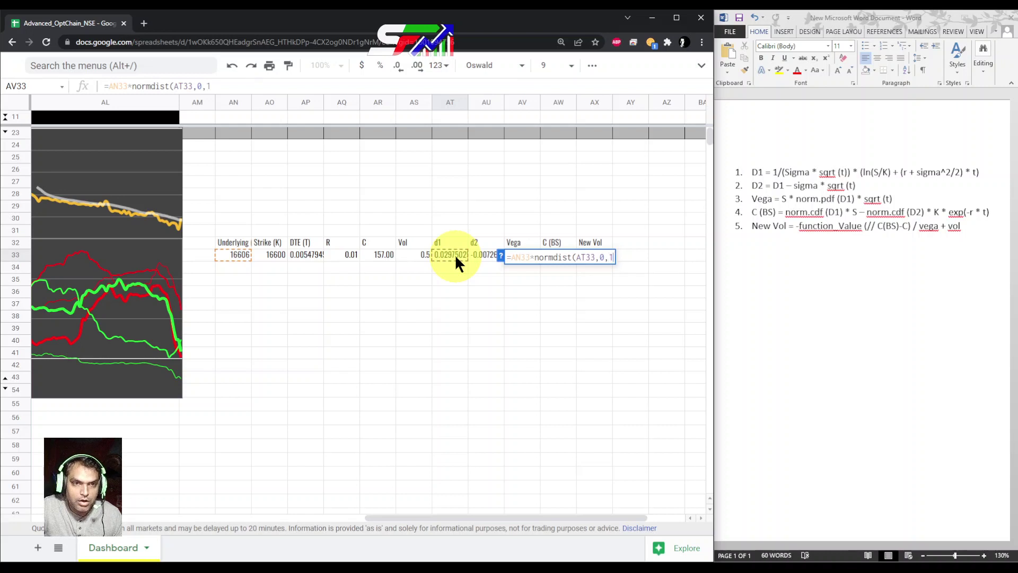
type(",false)")
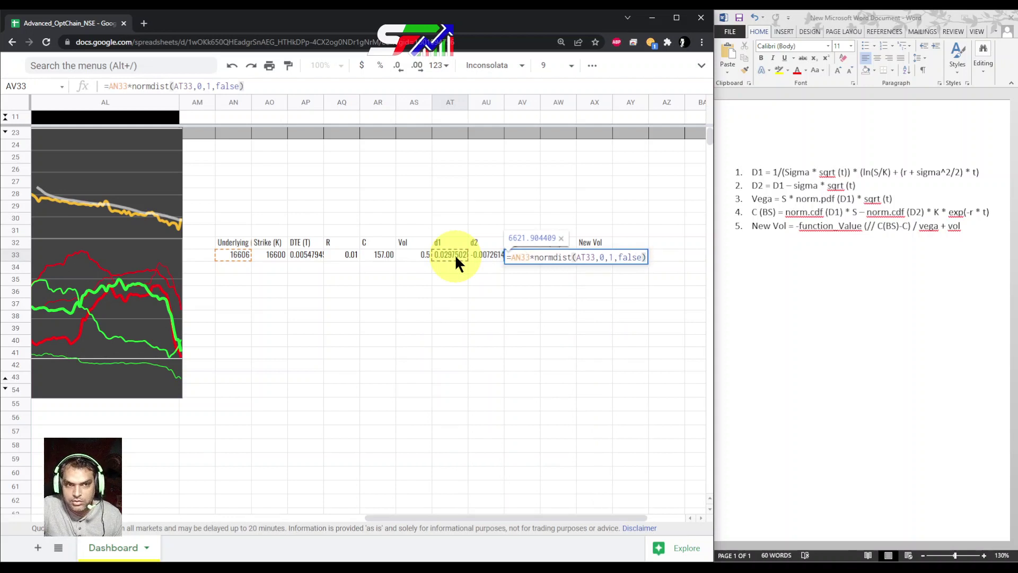
type("*sqrt(")
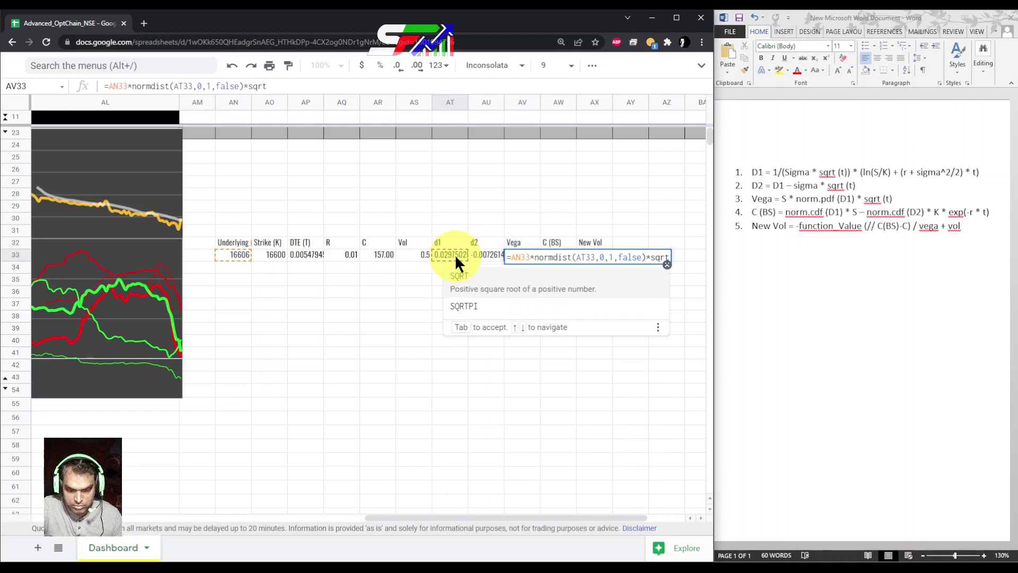
left_click(305, 257)
type(")")
key("Return")
left_click(525, 258)
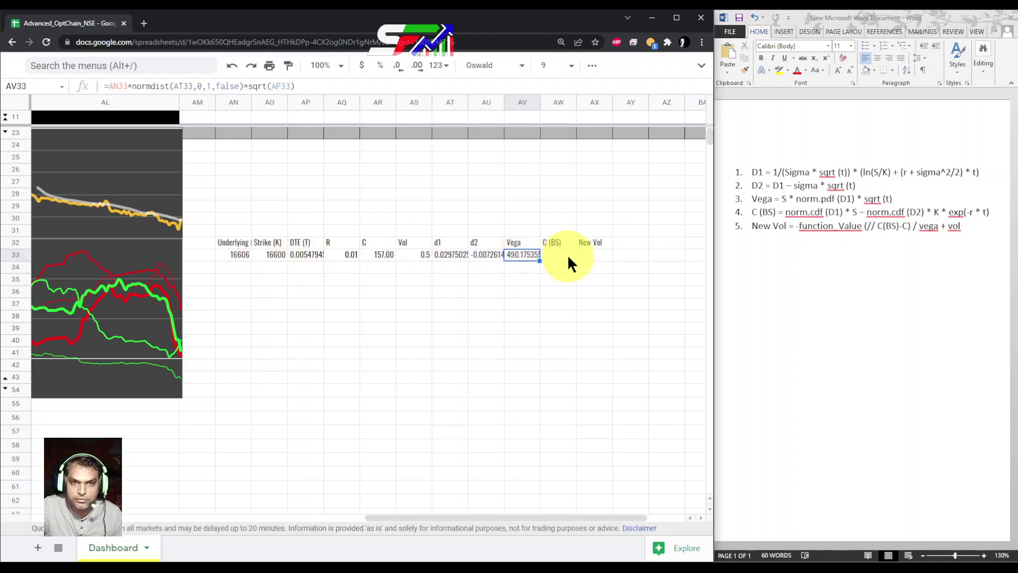
Step: Begin the C (BS) formula in AW33 with the N(d1) times underlying term, normdist(AT33,0,1,true)*AN33
left_click(566, 254)
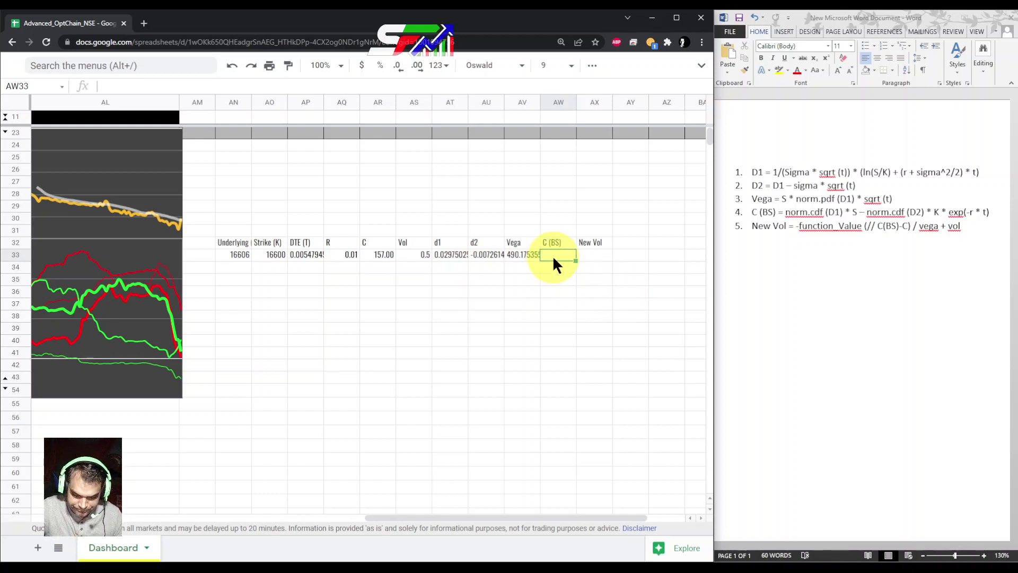
type("=")
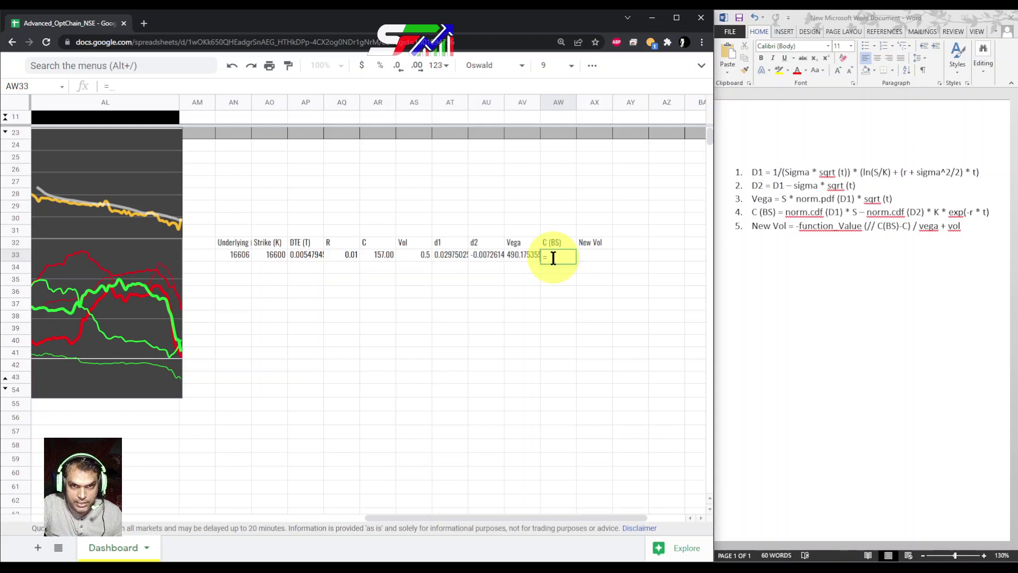
type("normdis")
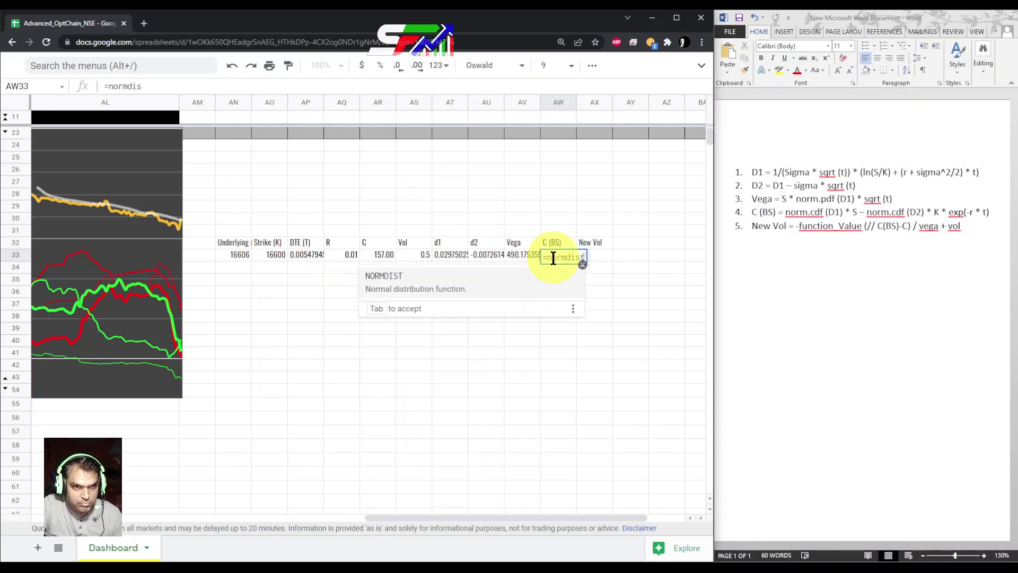
type("t(")
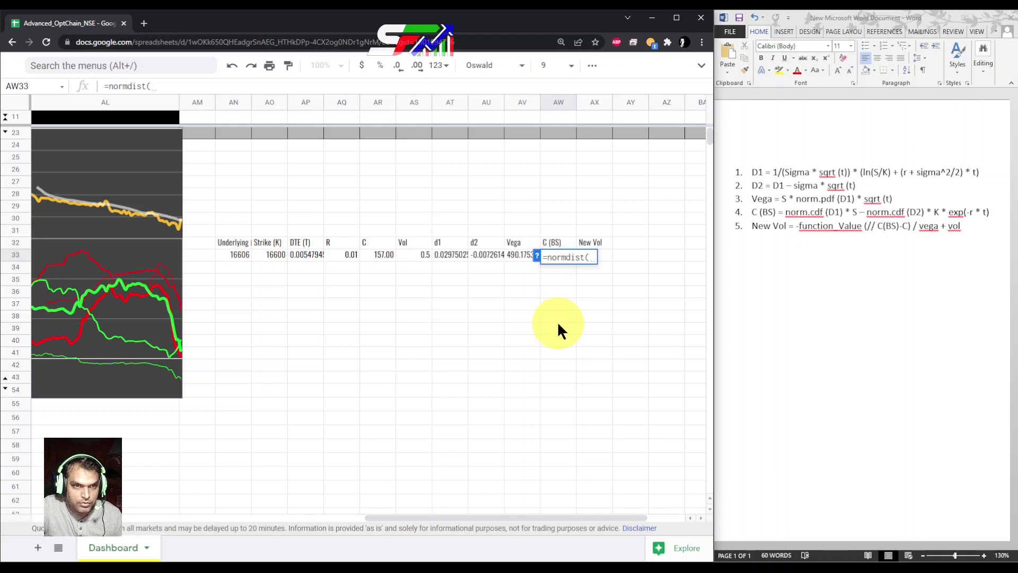
left_click(444, 255)
type(",0,1")
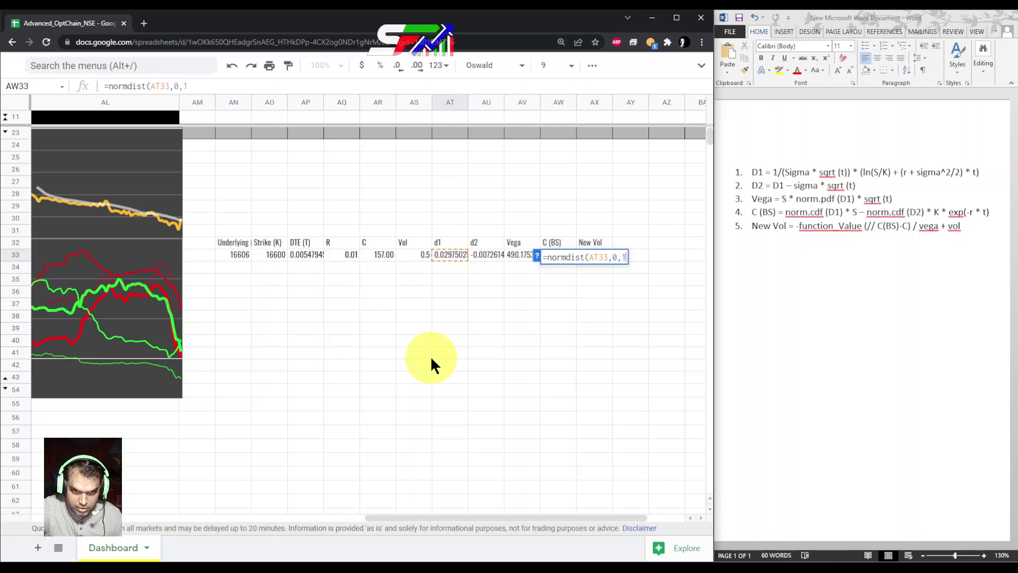
type(",tru")
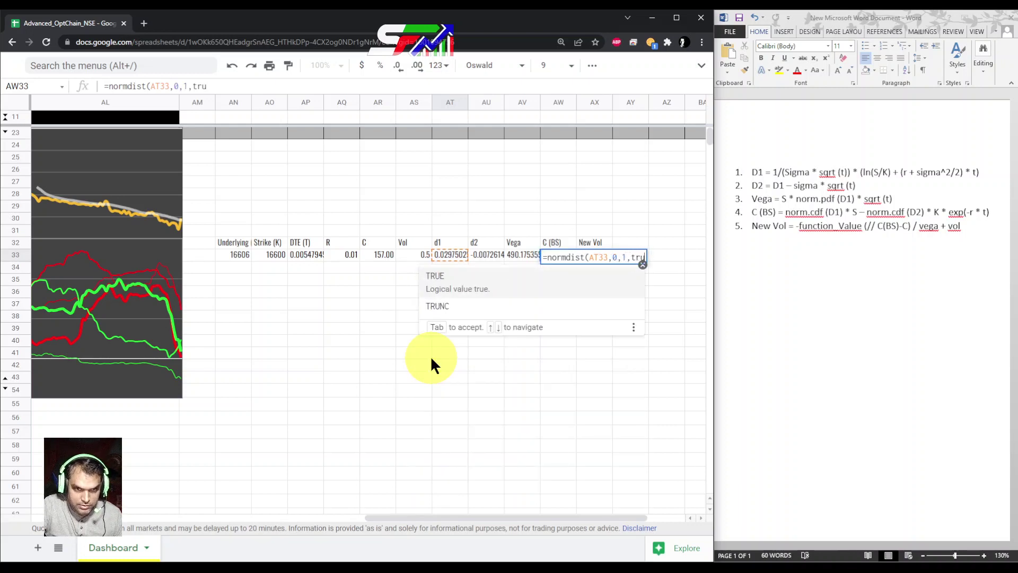
type("e)")
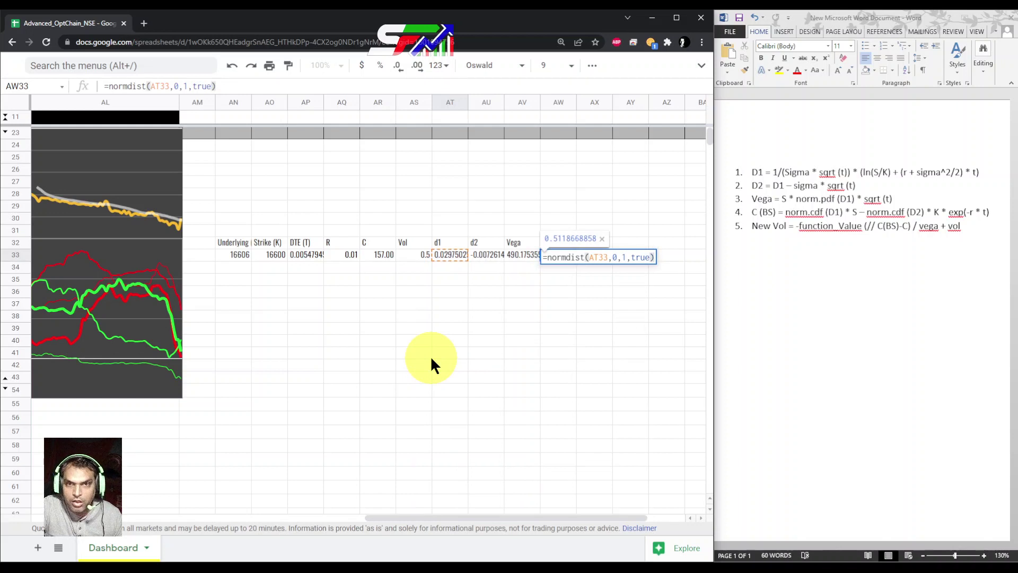
type("*")
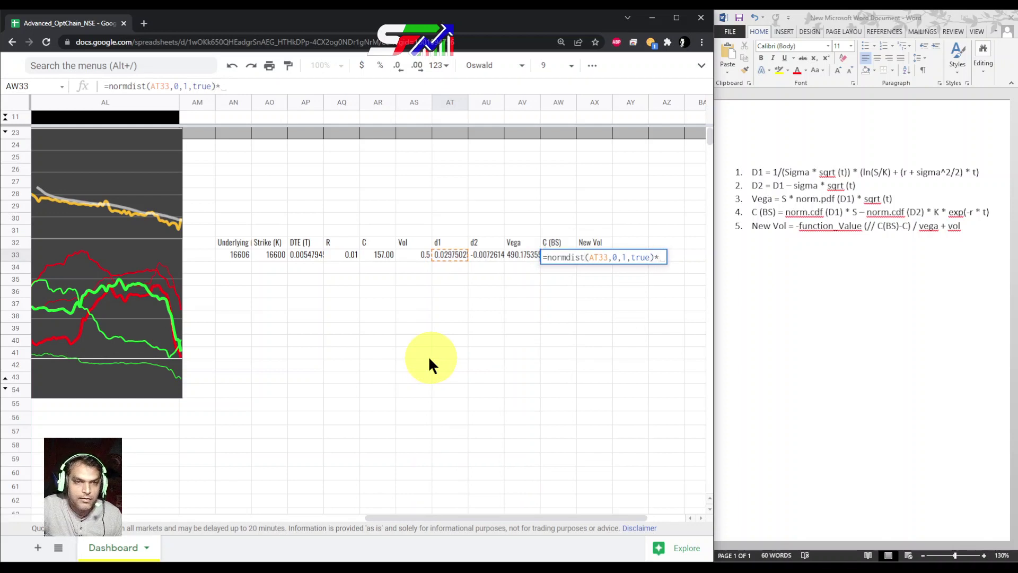
left_click(234, 254)
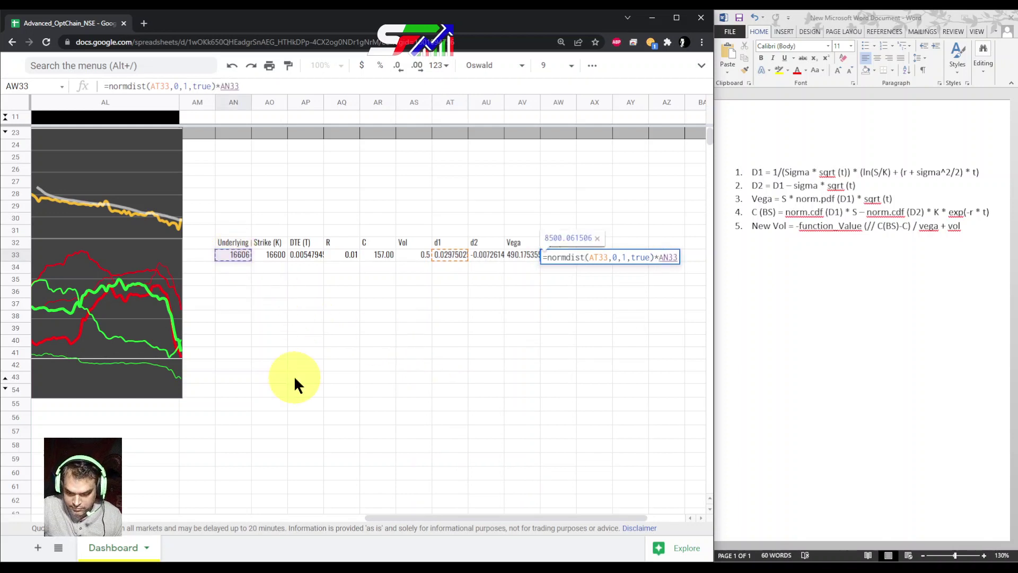
Step: Subtract normdist(AU33,0,1,true)*AO33*exp(-AQ33*AP33) as the discounted strike term
type("-")
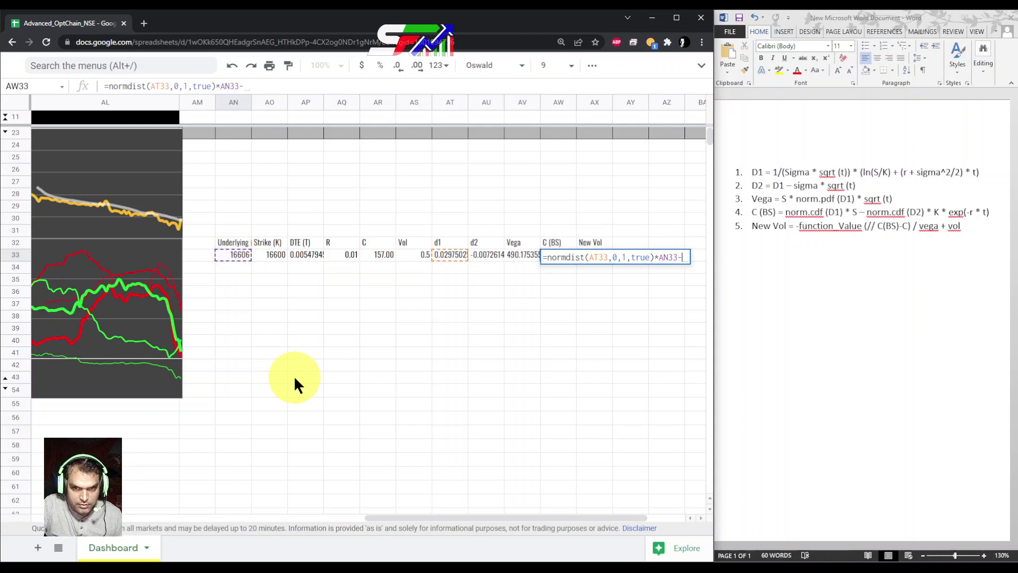
type("normdist")
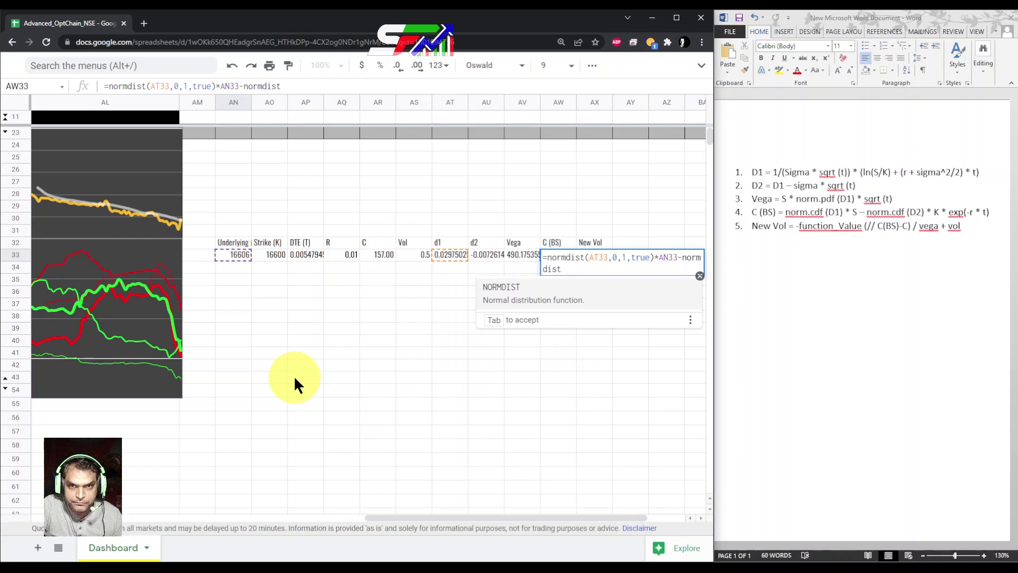
type("(")
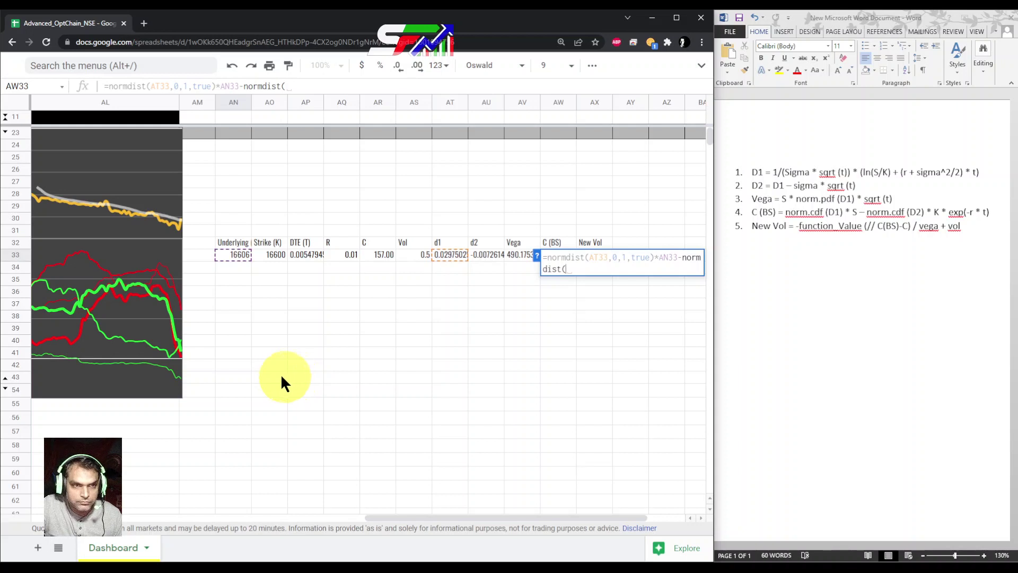
left_click(483, 254)
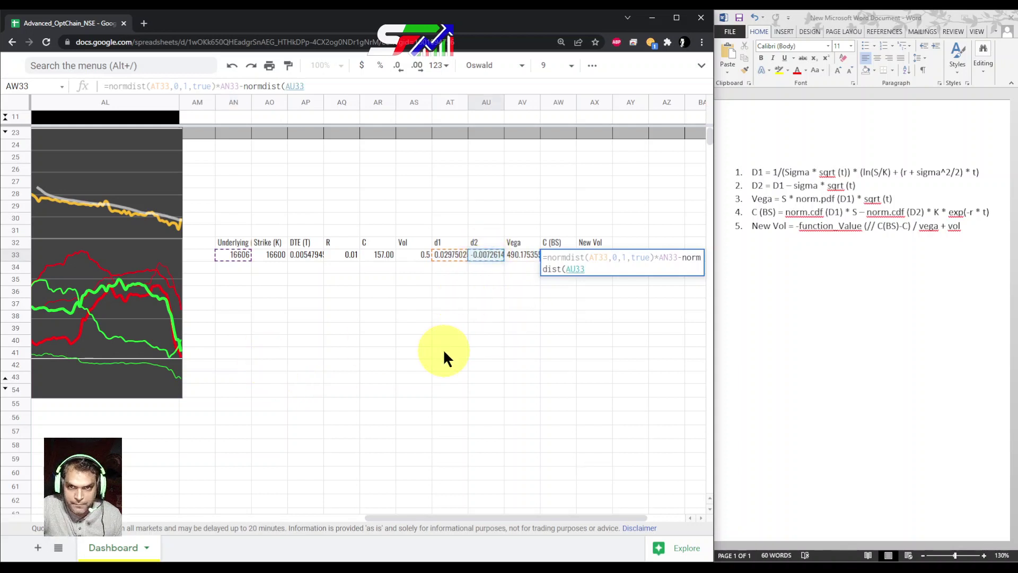
type(",0,")
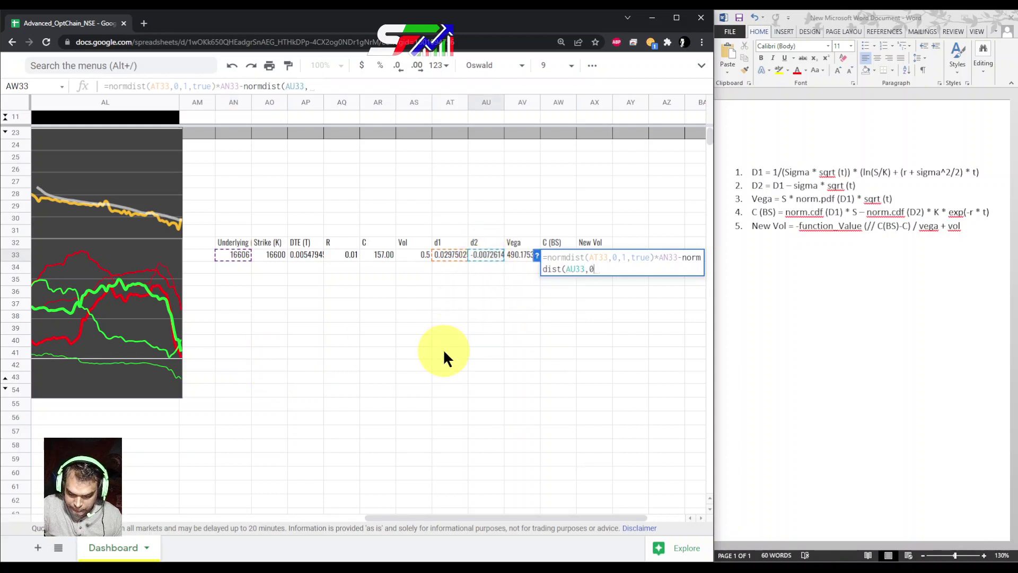
type("1,")
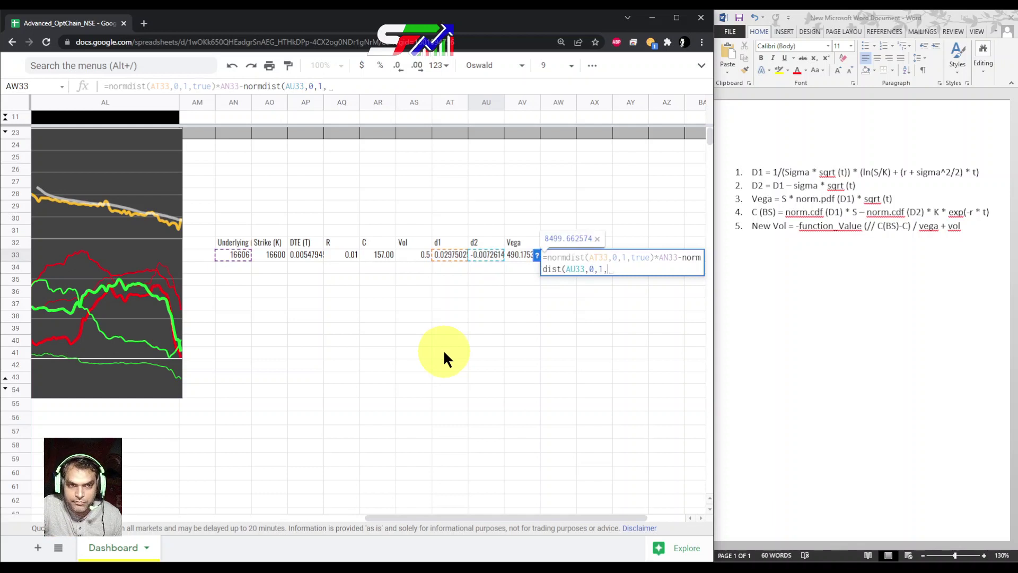
type("true)")
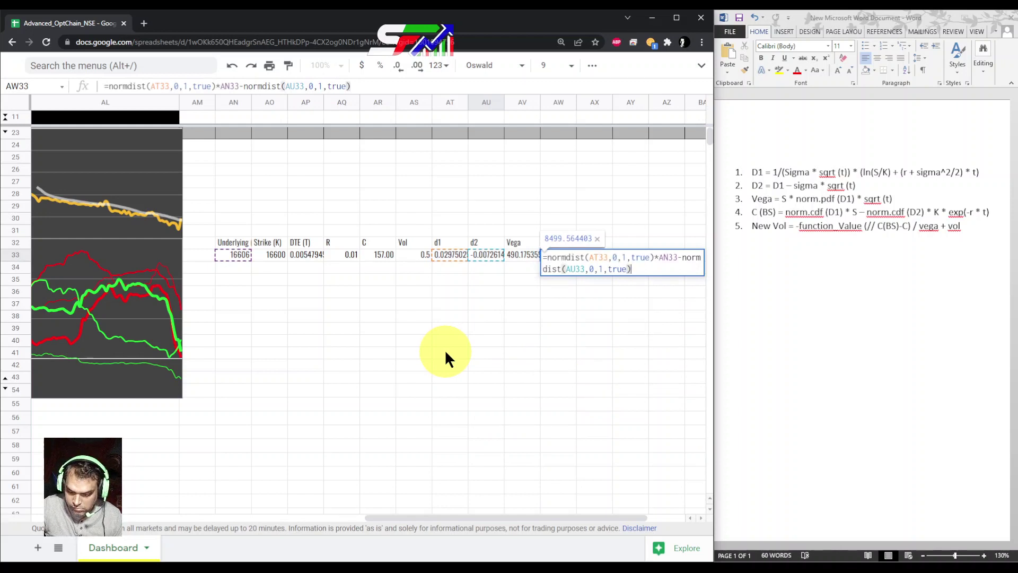
type("*")
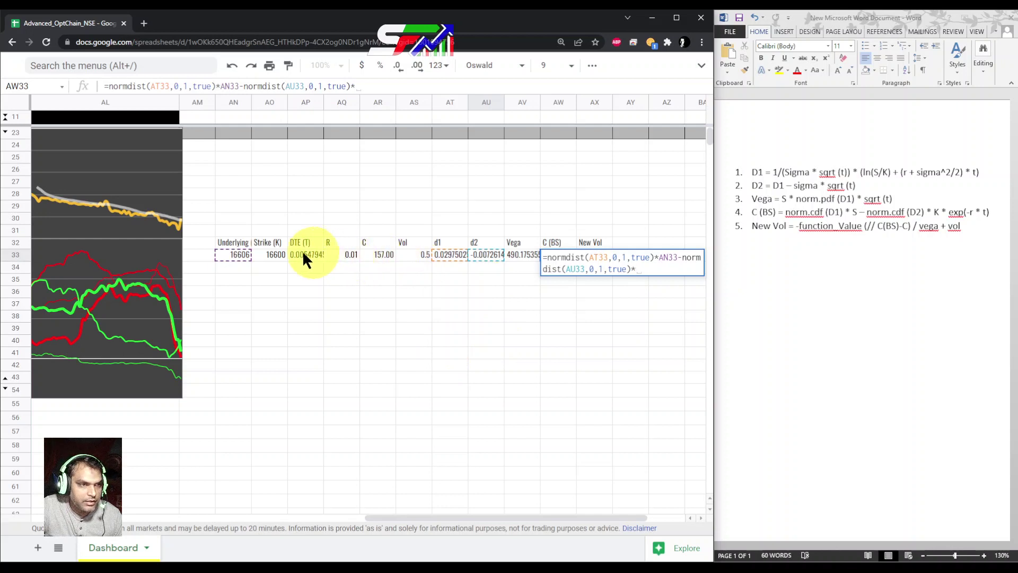
left_click(270, 253)
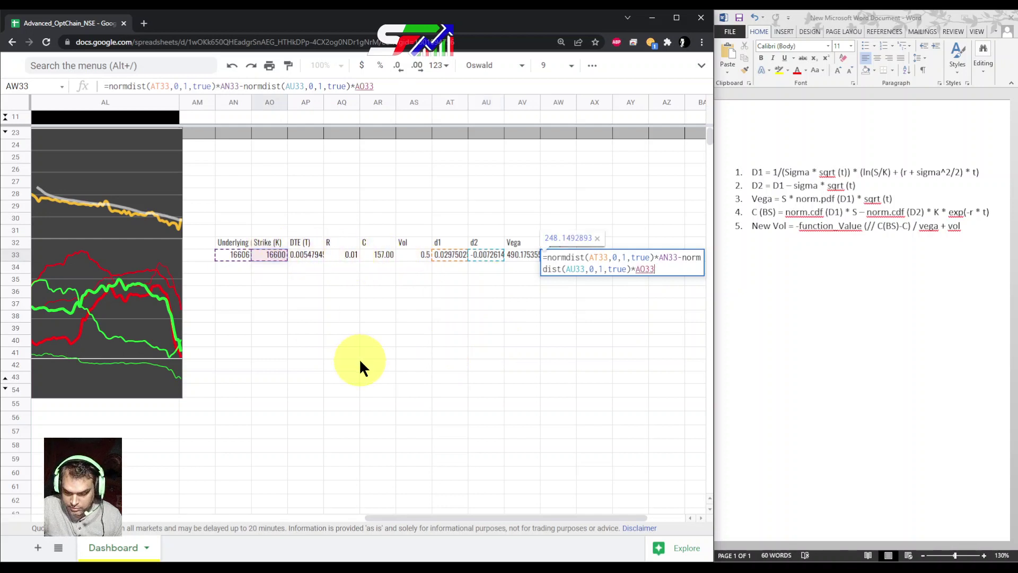
type("*exp")
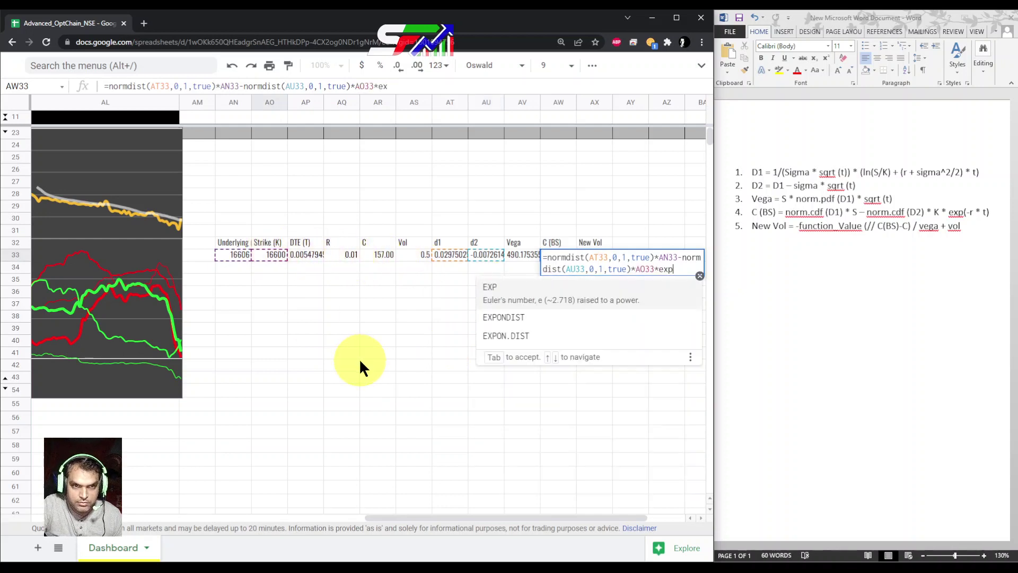
type("(")
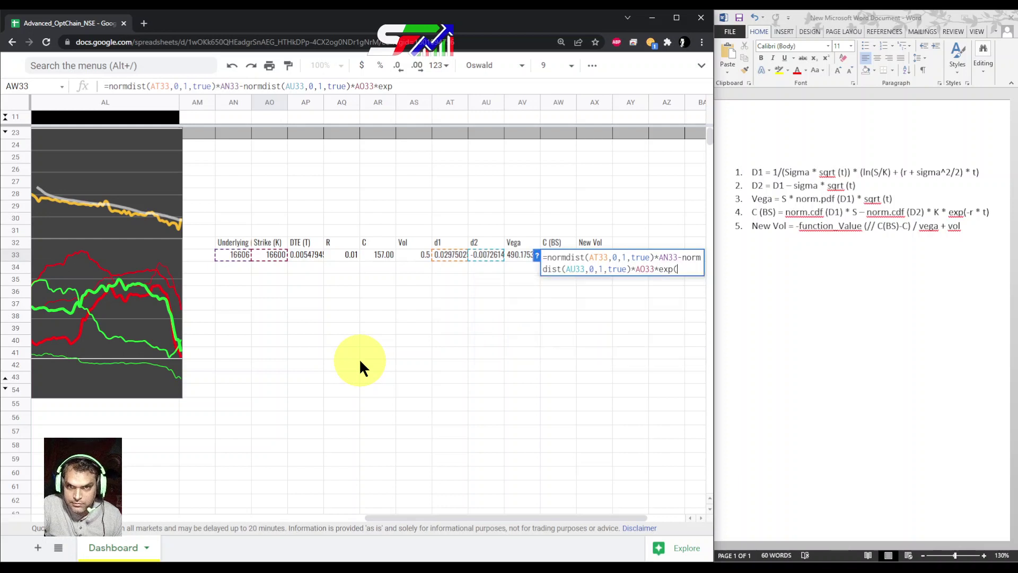
type("-")
left_click(342, 254)
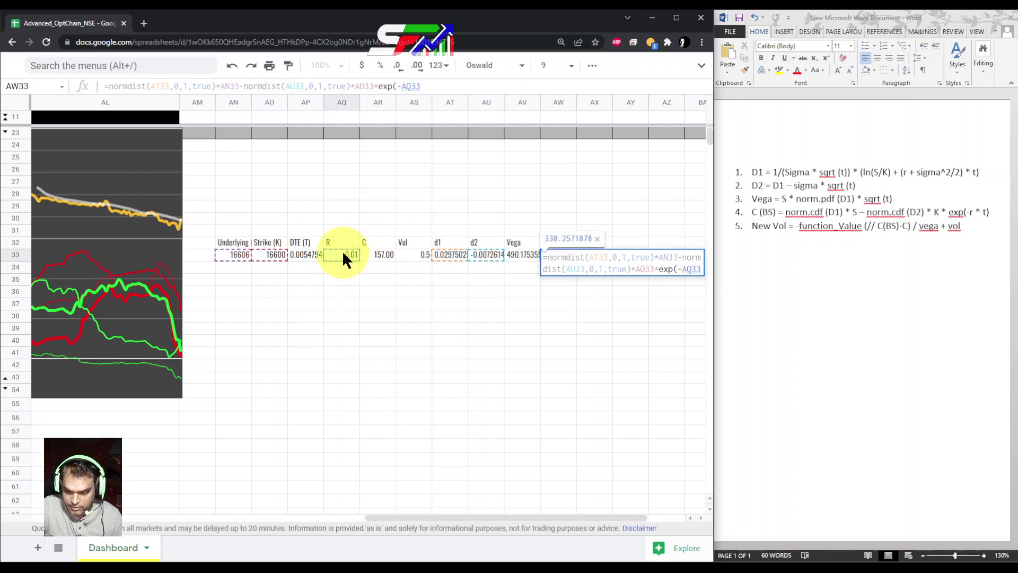
type("*")
left_click(305, 254)
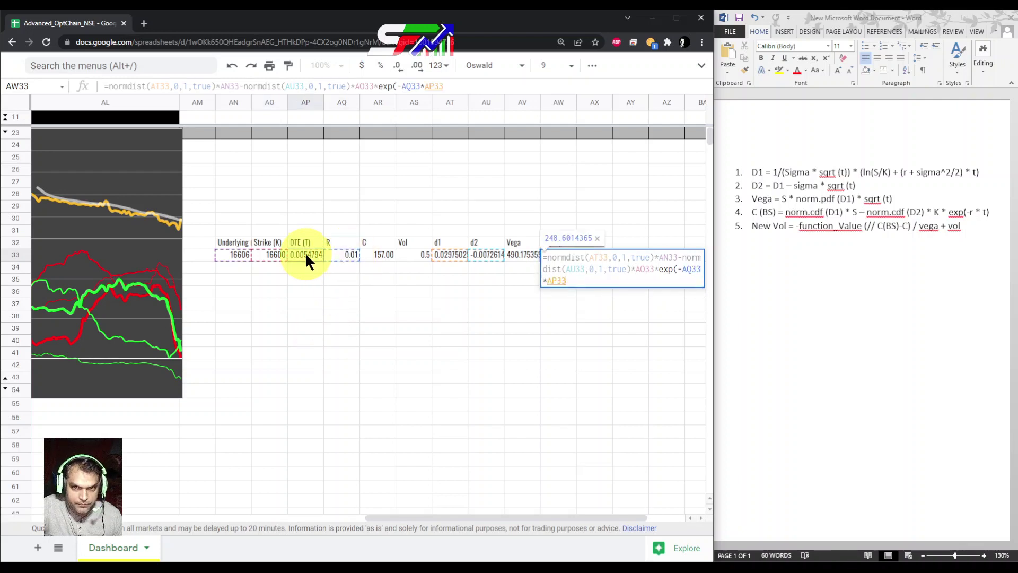
Step: Commit the 248.60 C (BS) price, then enter =-(AW33-AR33)/AV33+AS33 in AX33 for New Vol 0.3131
key("Return")
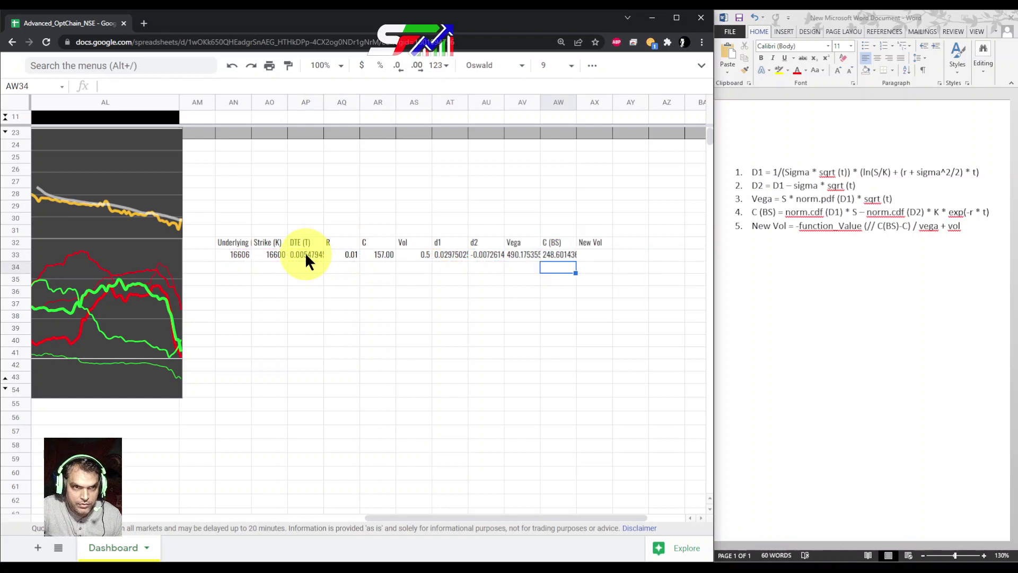
left_click(557, 255)
left_click(594, 253)
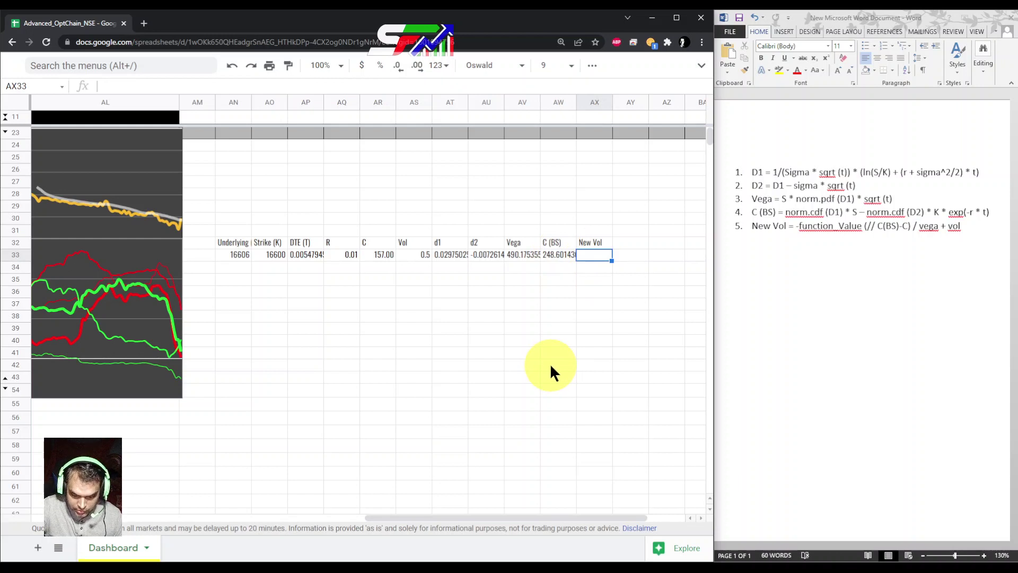
type("=")
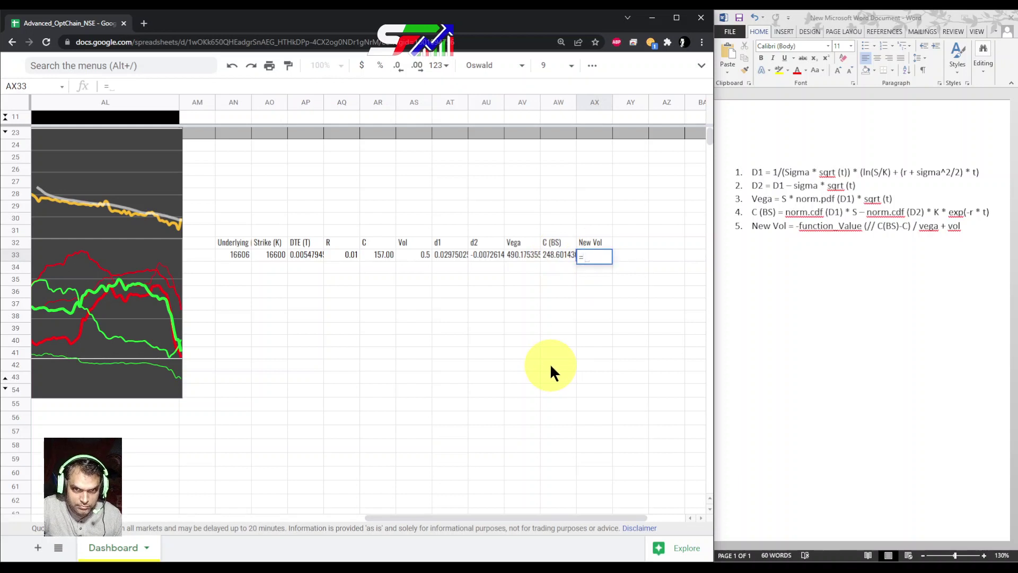
type("-(")
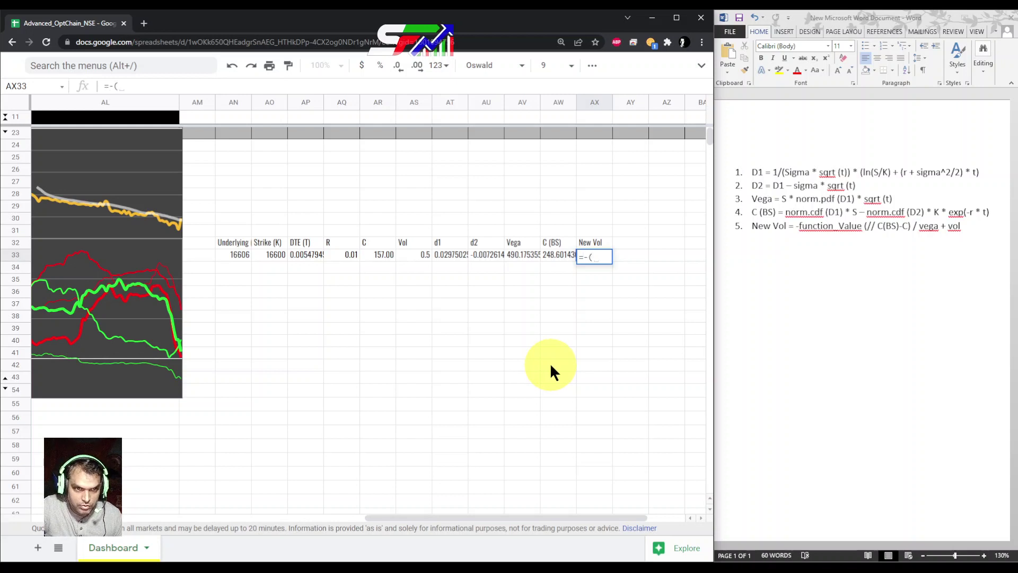
left_click(558, 255)
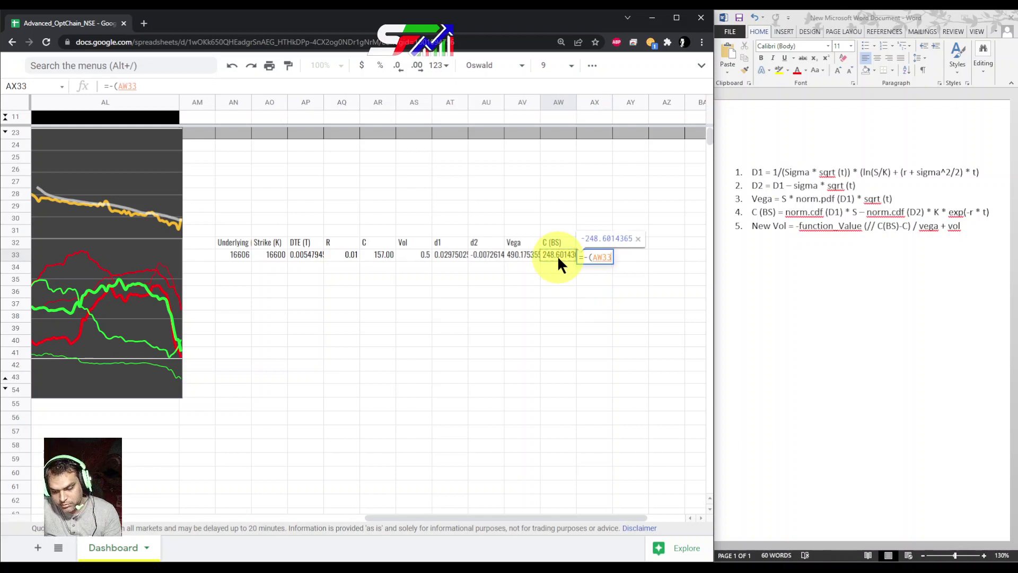
type("-")
left_click(377, 255)
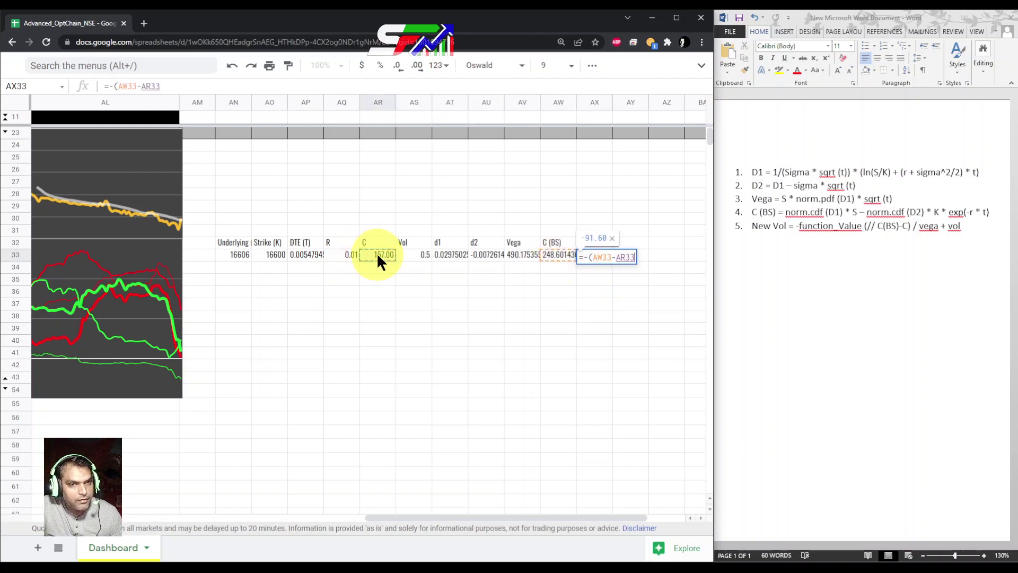
type(")")
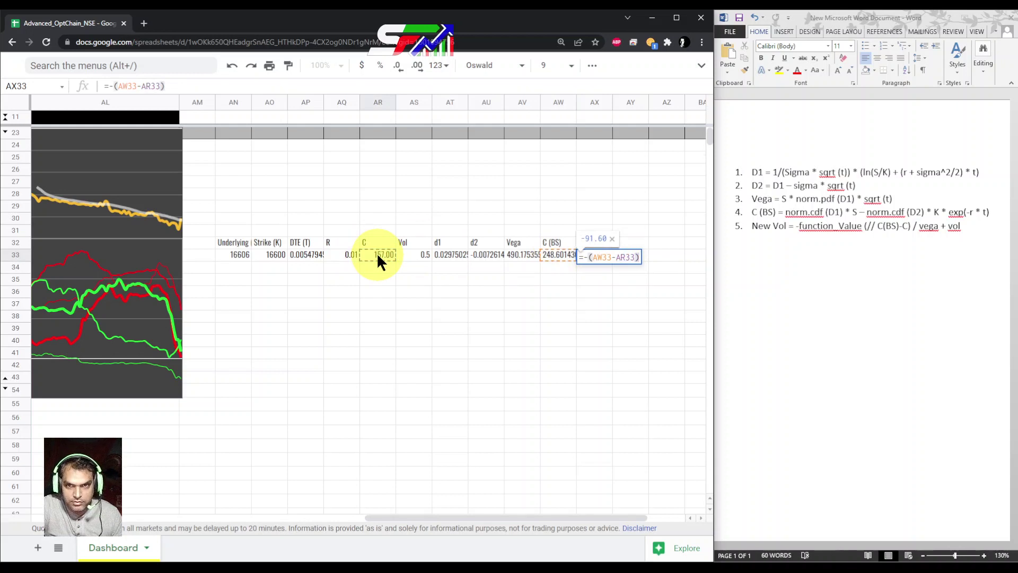
type("/")
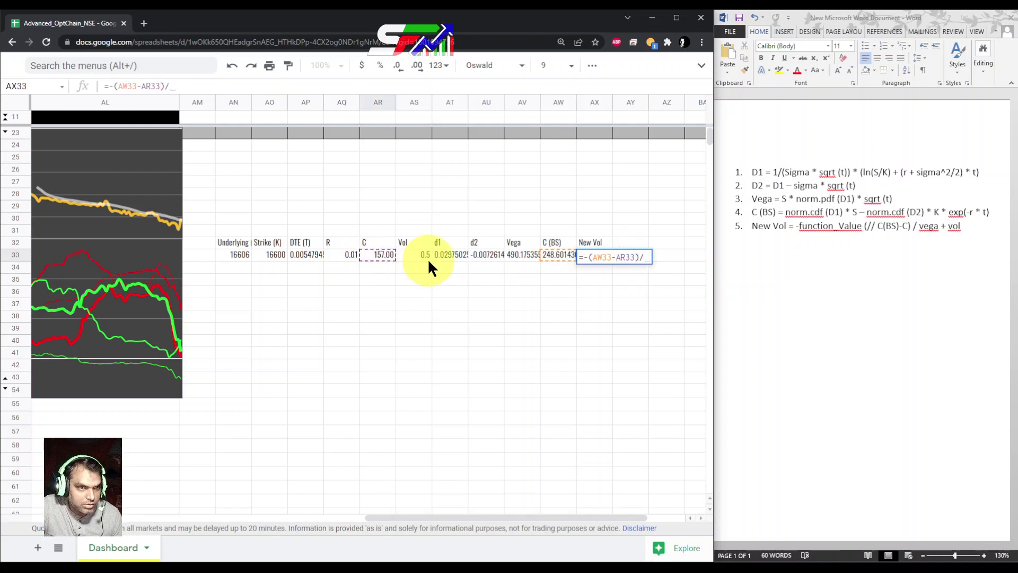
left_click(516, 252)
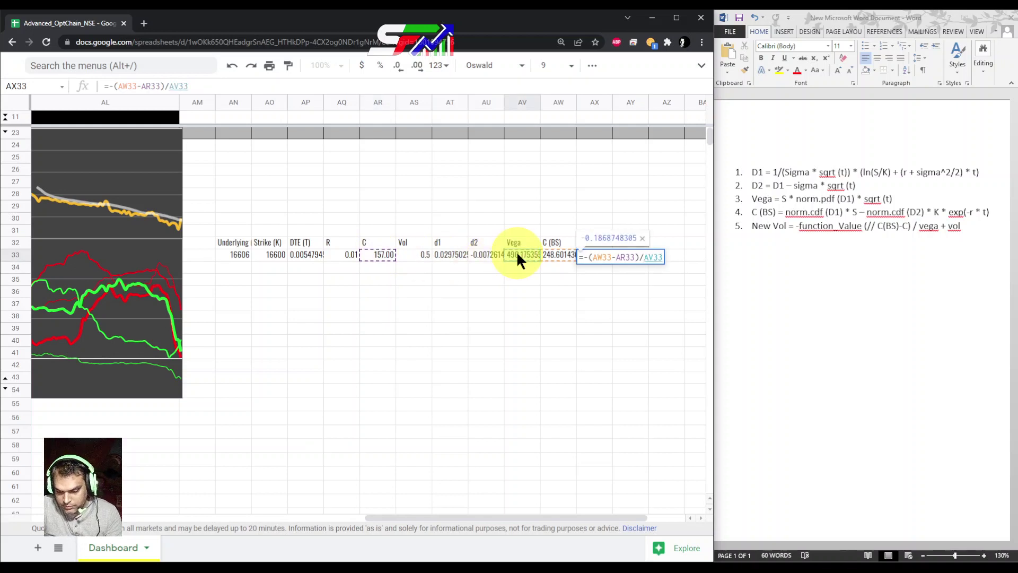
type("+")
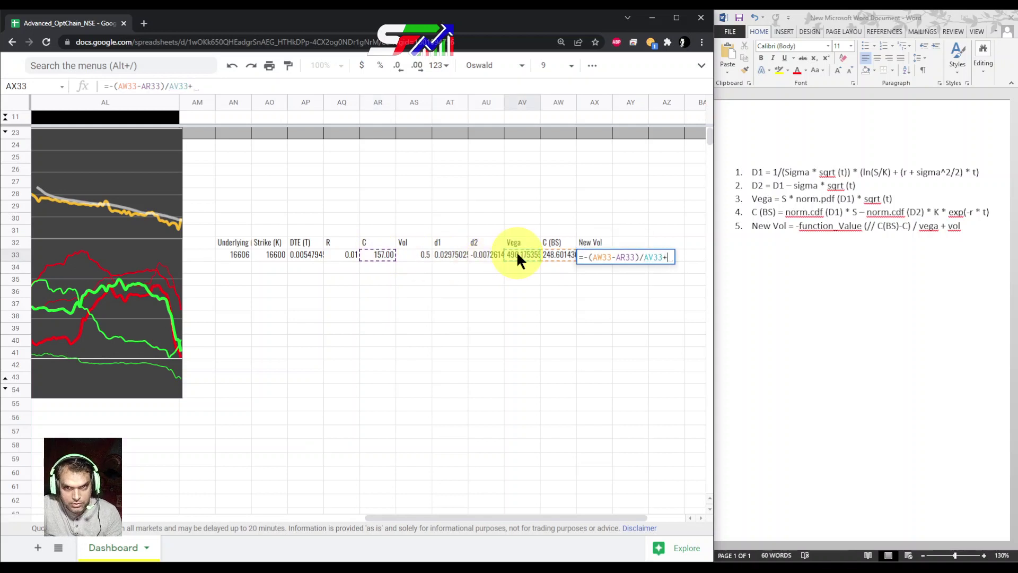
left_click(420, 253)
key("Return")
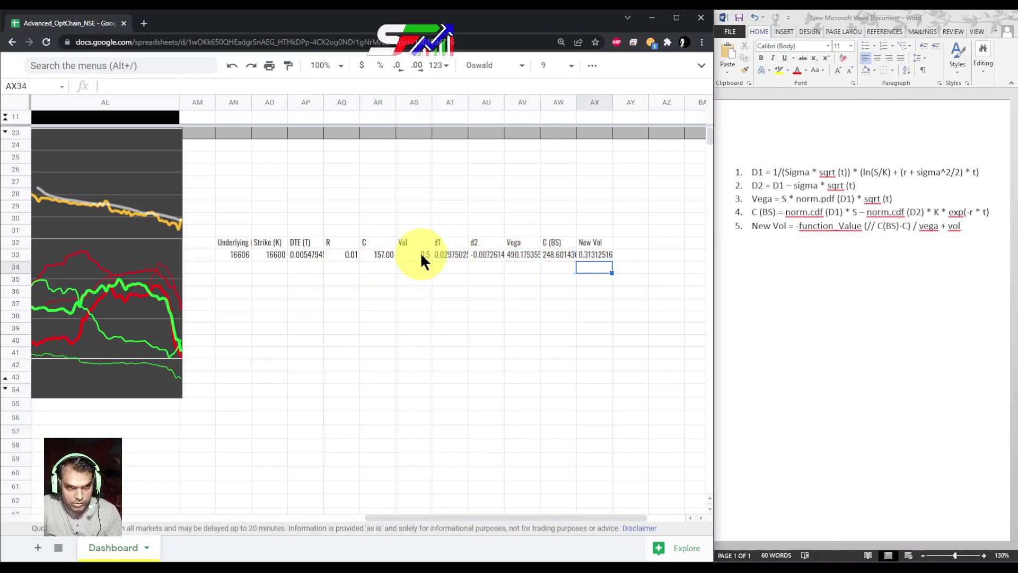
Step: Link row 34's Vol cell AS34 to the New Vol result with =AX33
left_click(601, 256)
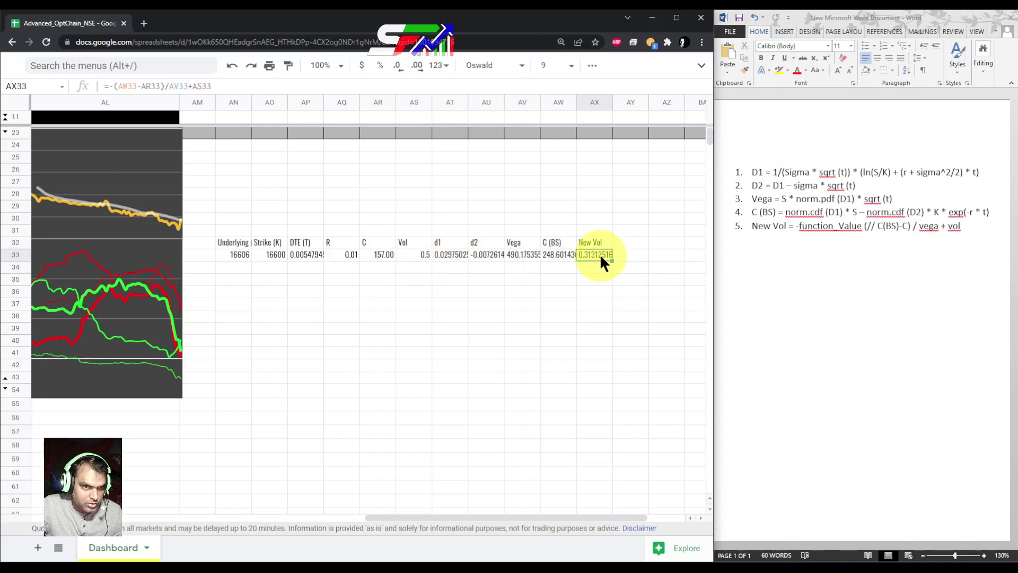
left_click(418, 266)
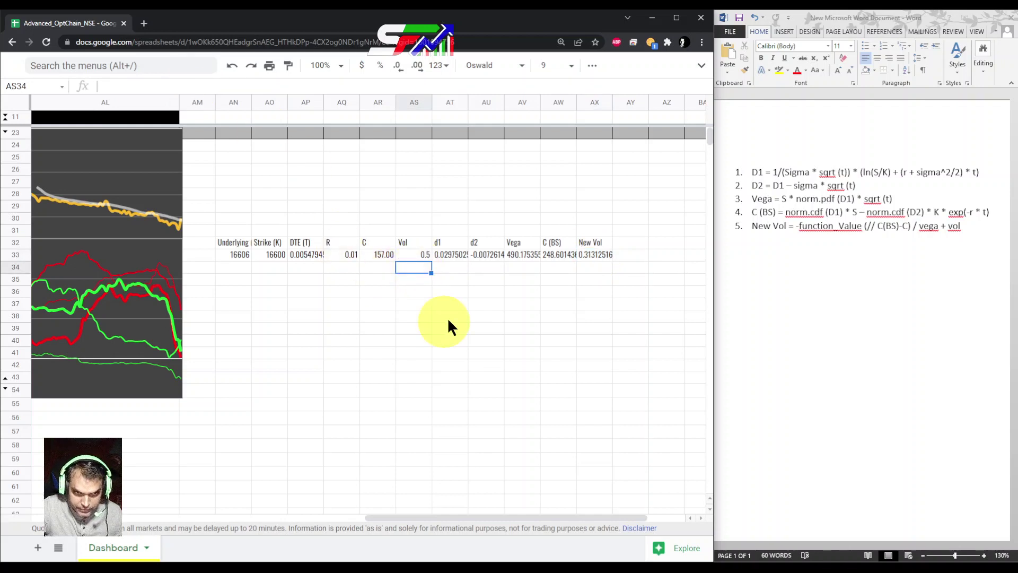
left_click(588, 255)
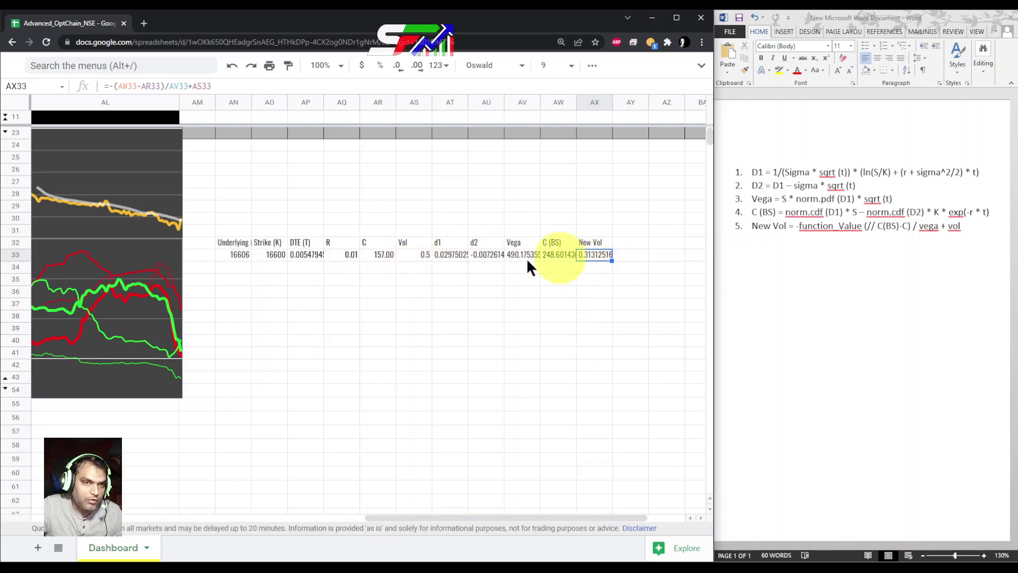
left_click(421, 266)
type("=")
left_click(583, 255)
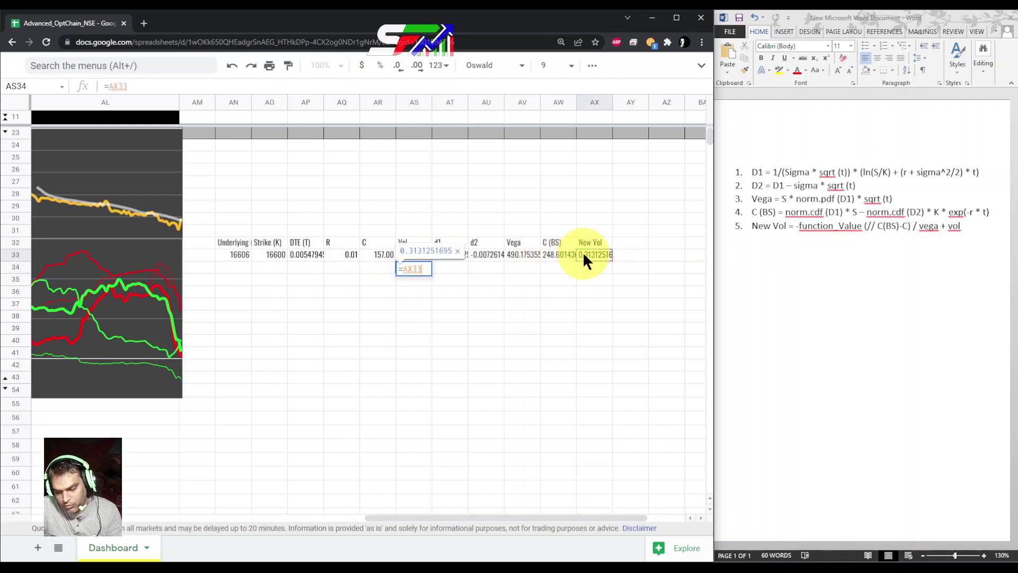
key("Return")
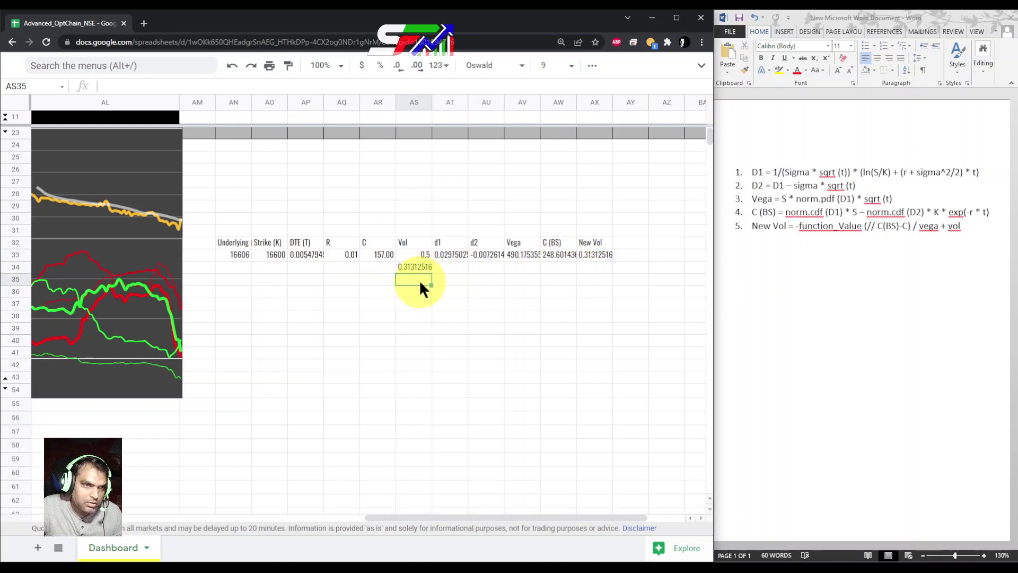
Step: Copy row 33's Underlying-to-C inputs into row 34, undoing an accidental move of the C price
left_click_drag(237, 252, 372, 257)
key("ctrl+c")
left_click(224, 266)
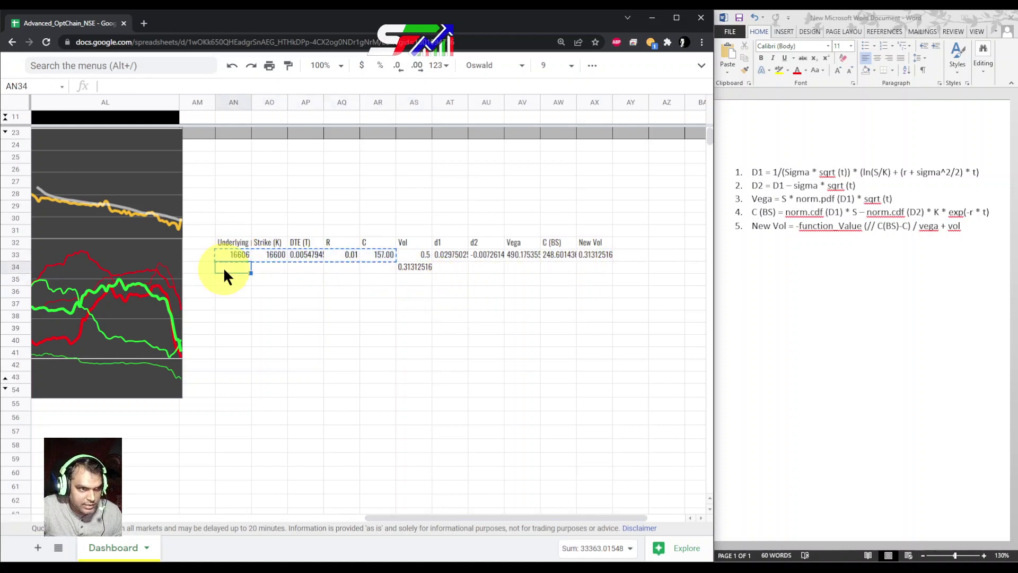
key("ctrl+v")
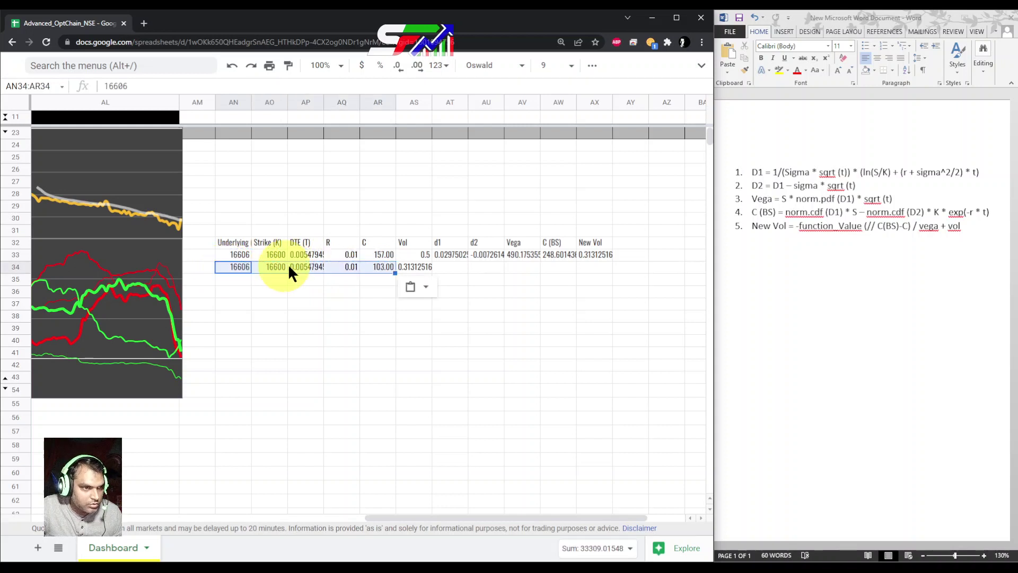
left_click(381, 268)
key("ctrl+x")
key("Up")
key("ctrl+v")
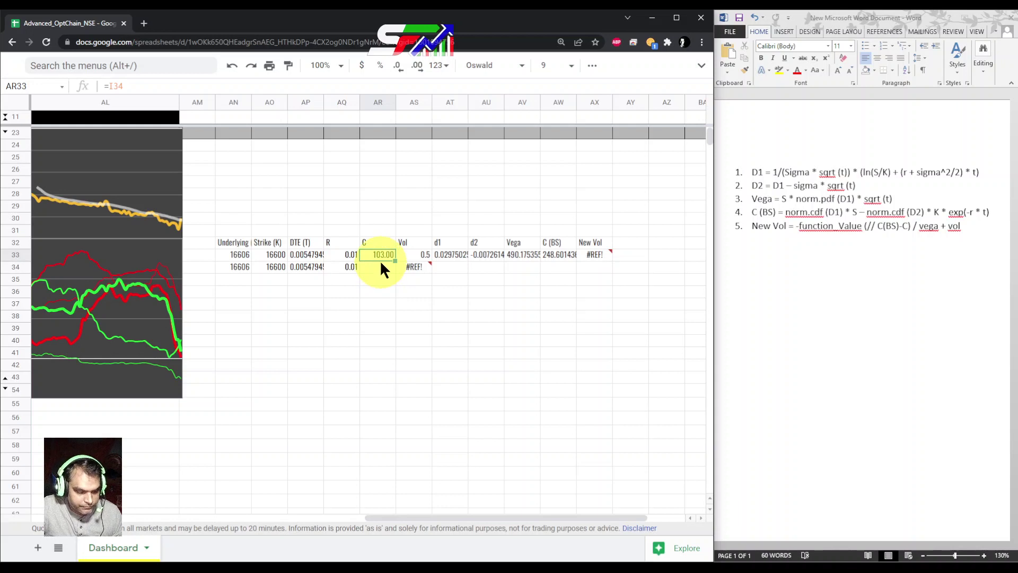
key("ctrl+z")
Step: Paste row 33's inputs (16606, 16600, 0.0054794, 0.01, 157) as values only into rows 34–38
left_click_drag(380, 252, 250, 250)
key("ctrl+c")
right_click(241, 266)
left_click(232, 265)
left_click_drag(233, 271, 389, 324)
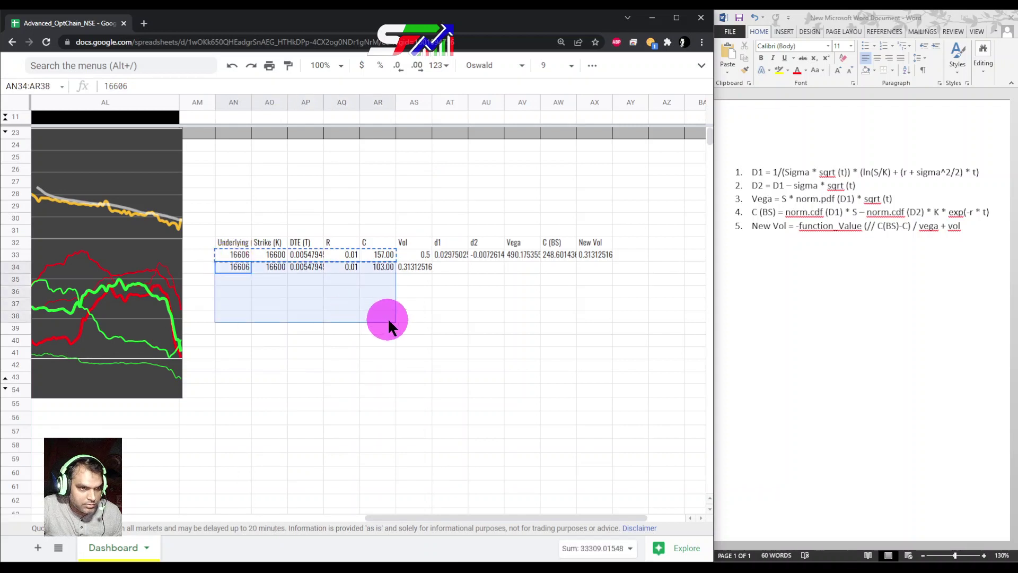
right_click(224, 266)
mouse_move(276, 267)
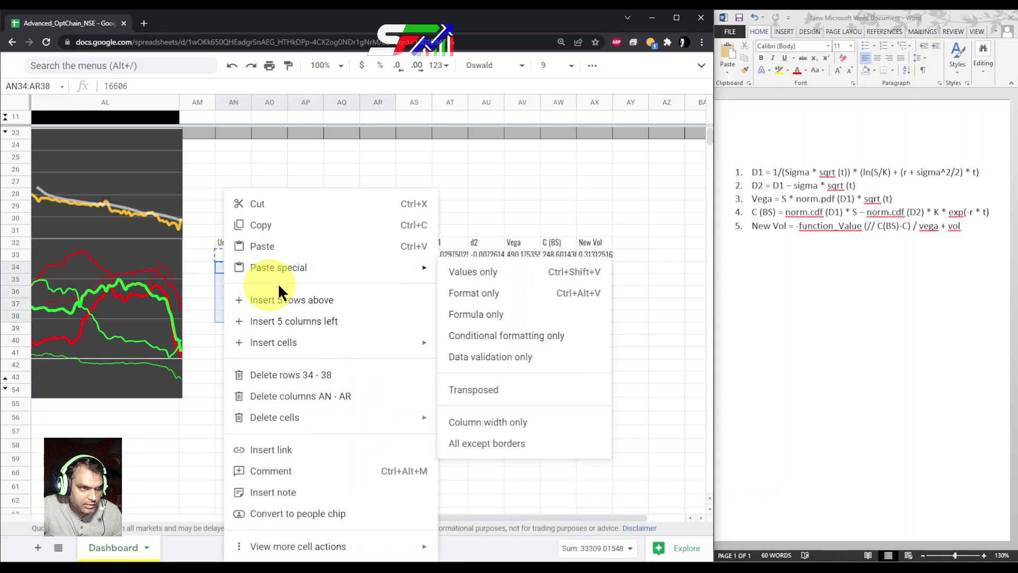
left_click(463, 278)
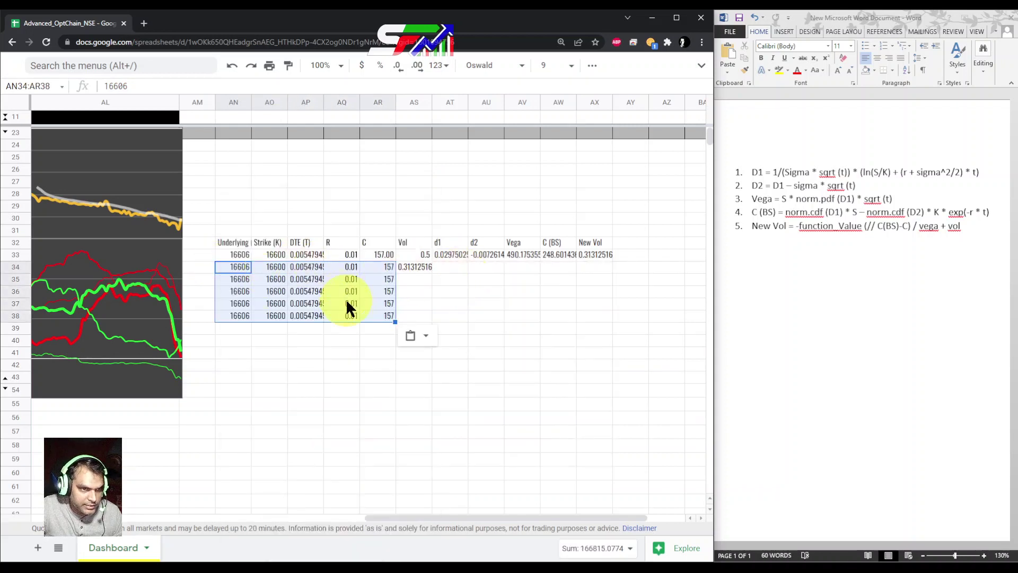
left_click(419, 266)
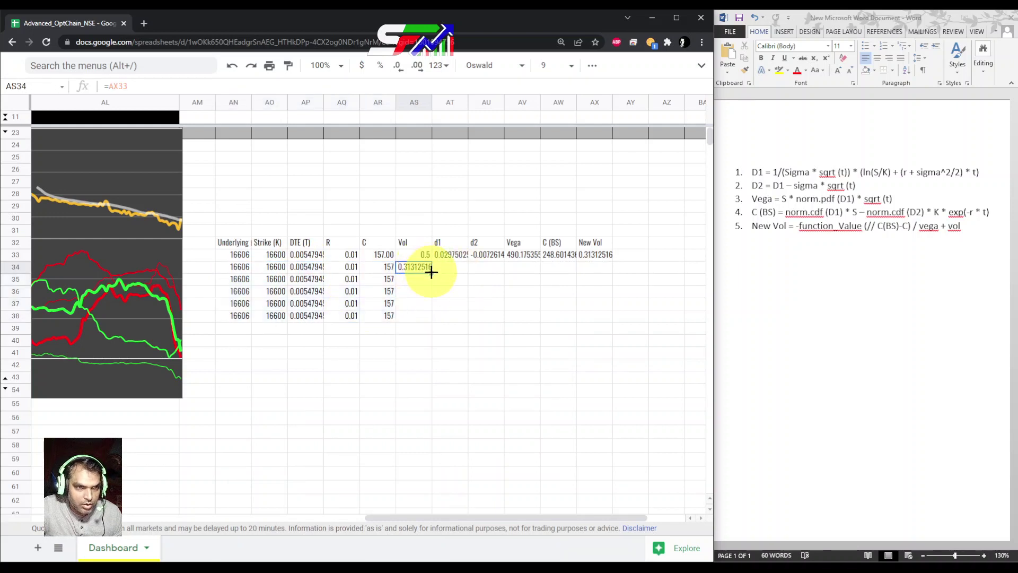
left_click_drag(451, 257, 610, 271)
left_click(595, 268)
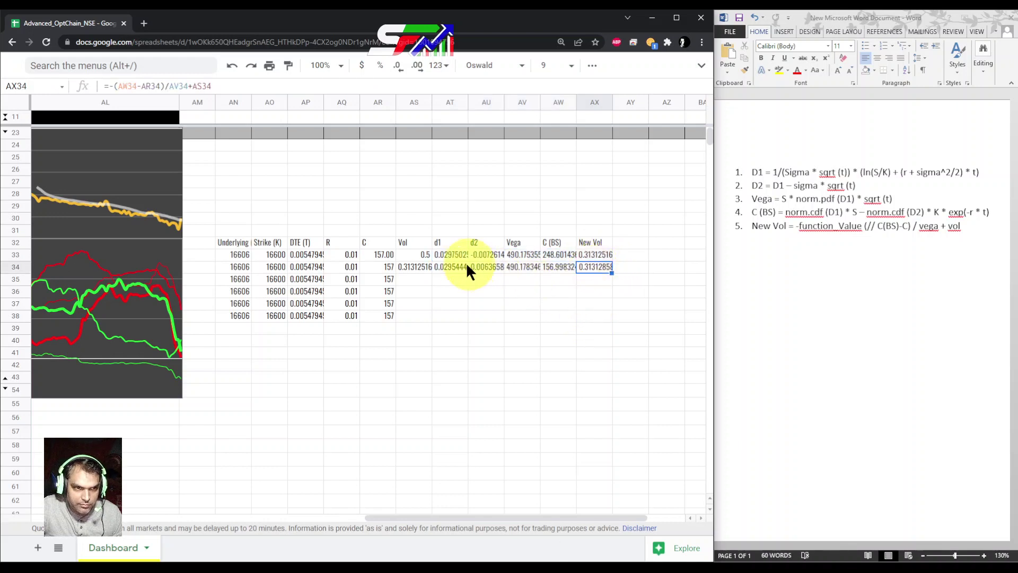
left_click(420, 270)
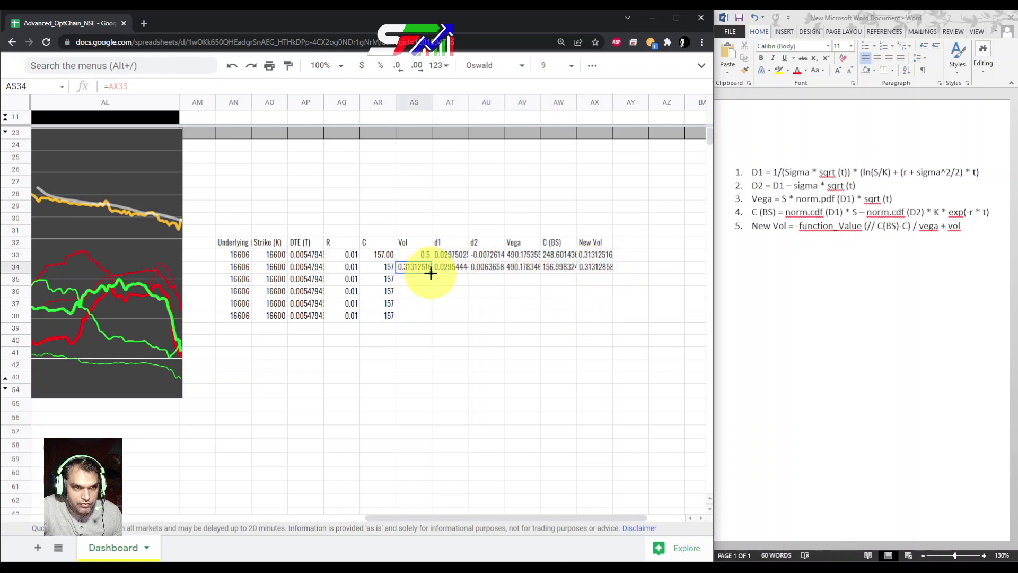
left_click_drag(431, 273, 609, 284)
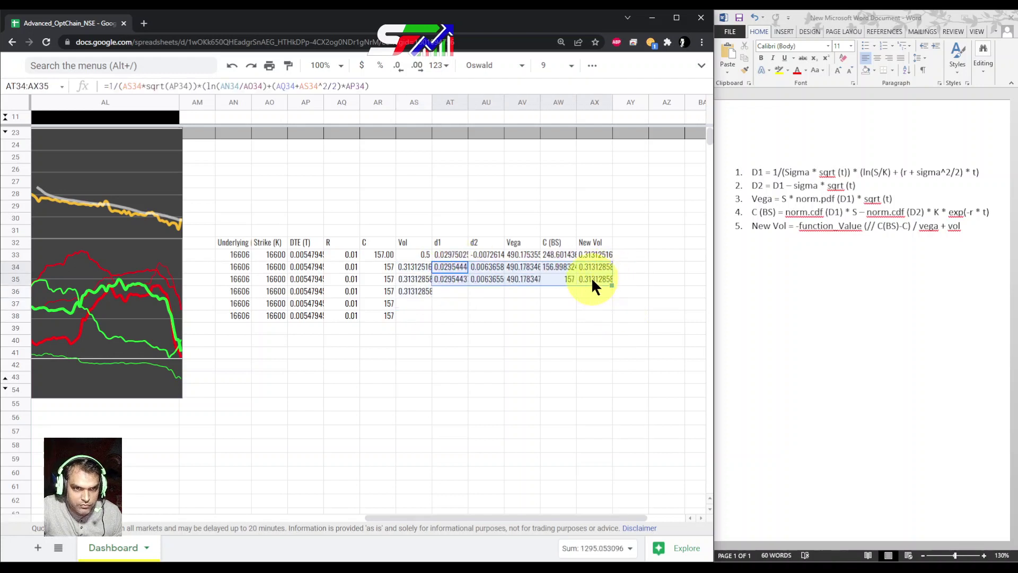
left_click(591, 277)
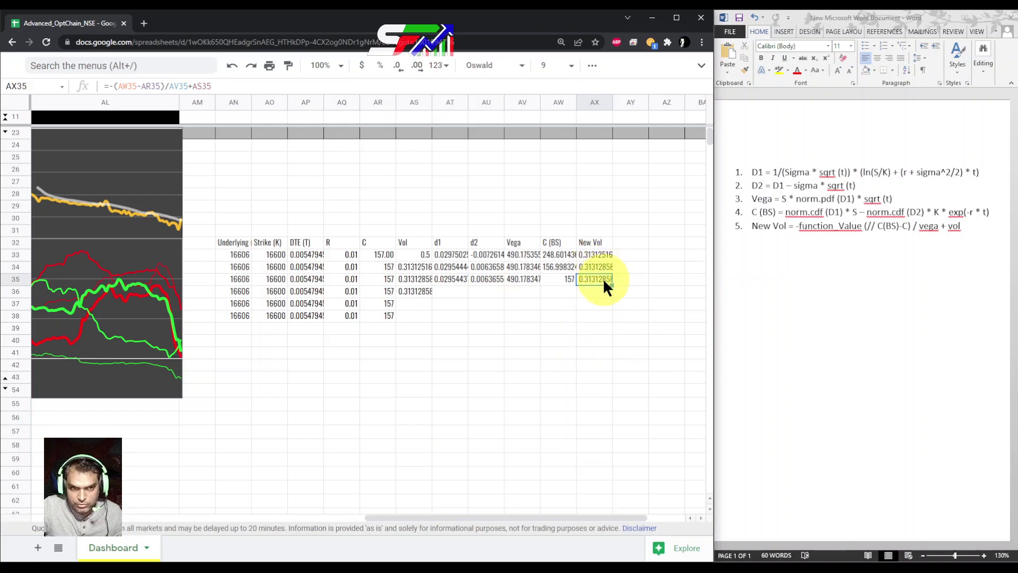
left_click(415, 254)
type("1")
left_click(467, 354)
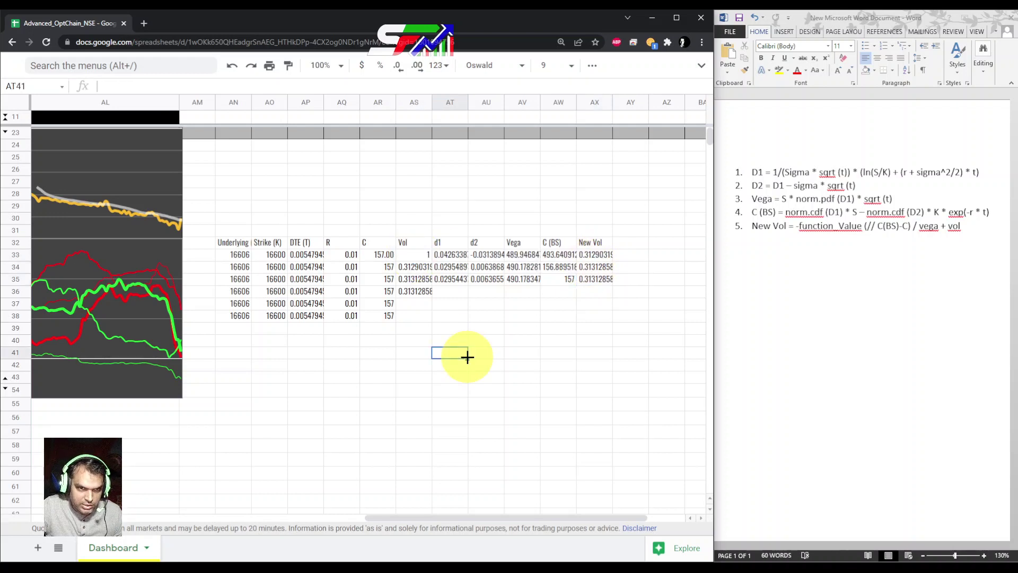
left_click(418, 255)
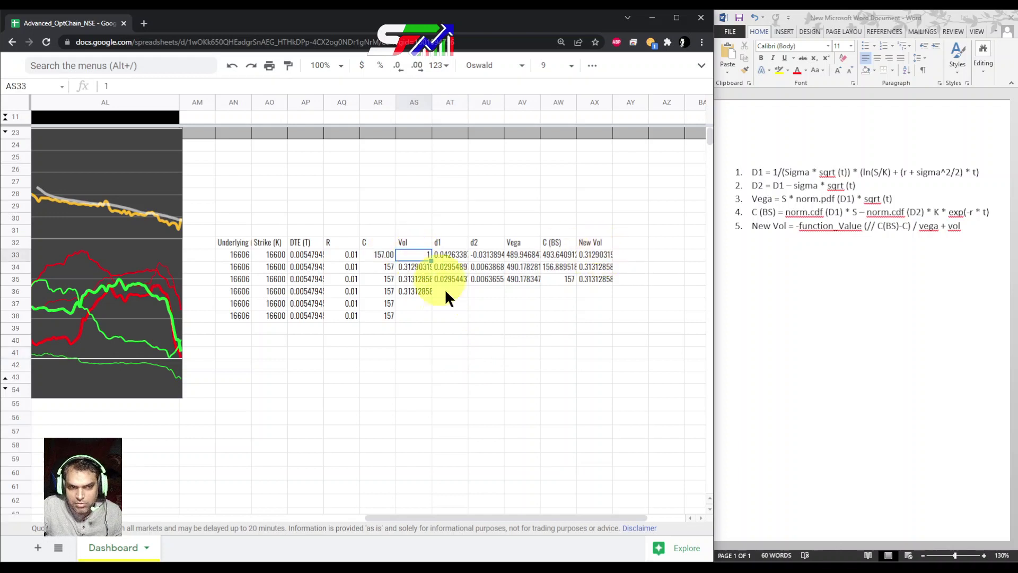
type("0.5")
key("Return")
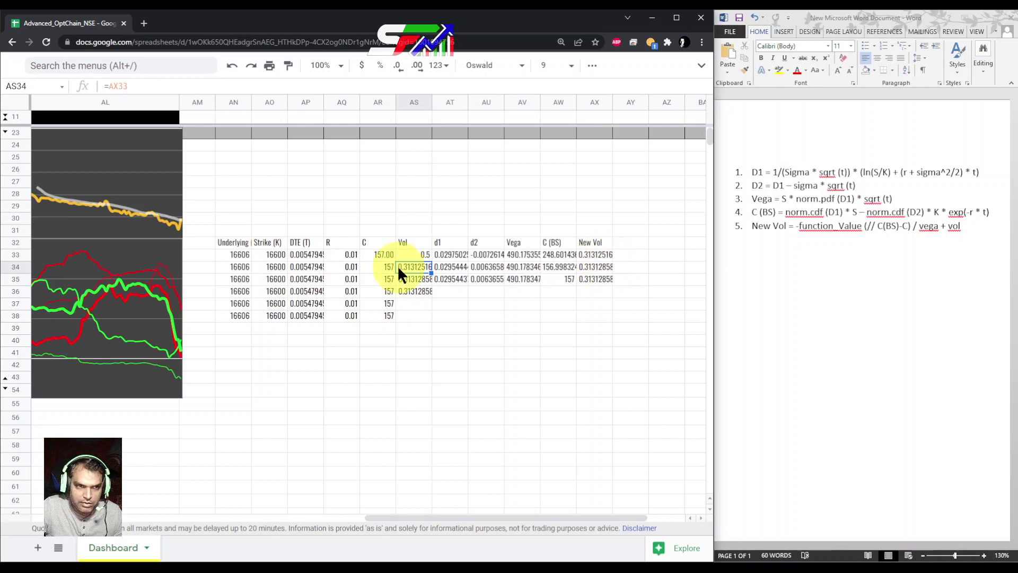
left_click(595, 280)
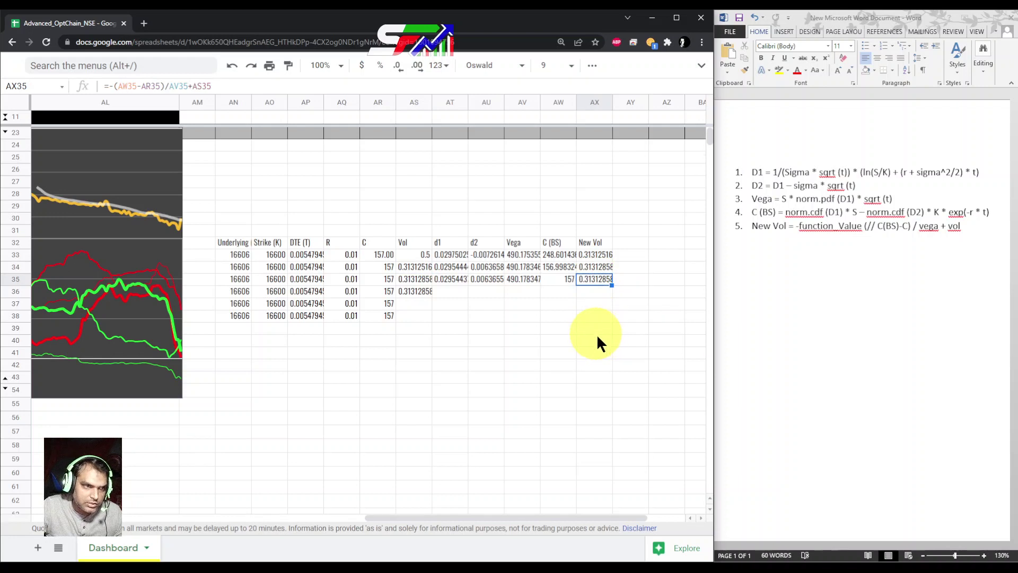
left_click_drag(594, 263, 595, 256)
left_click(596, 254)
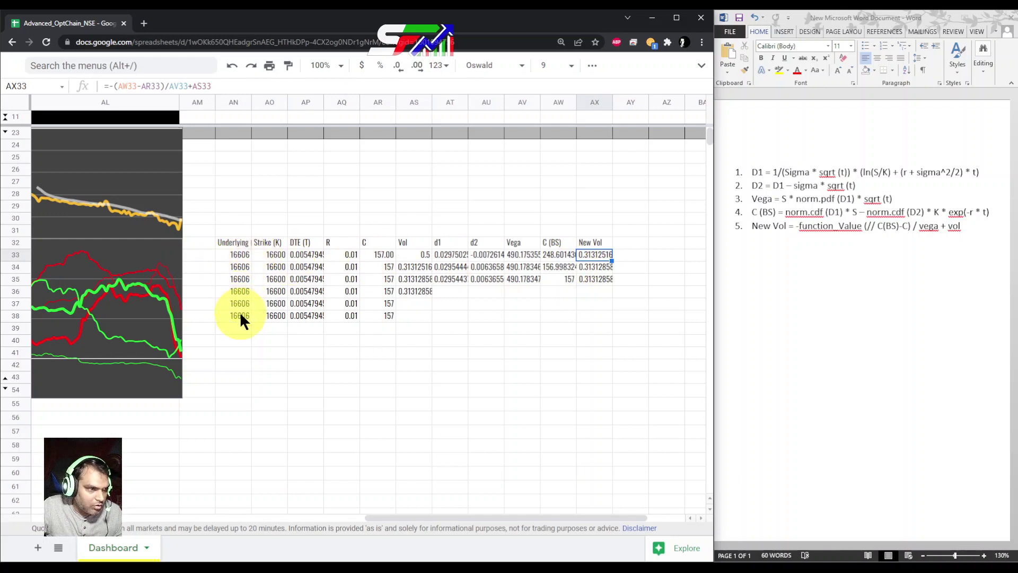
Step: Paste the Underlying value 16606 as values only down rows 24–42
left_click_drag(240, 315, 240, 252)
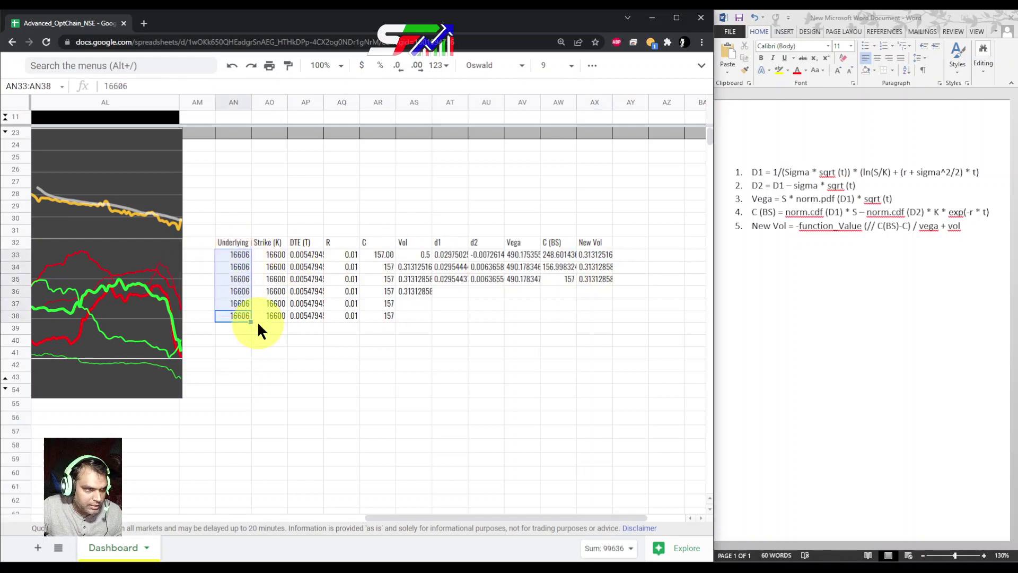
key("ctrl+c")
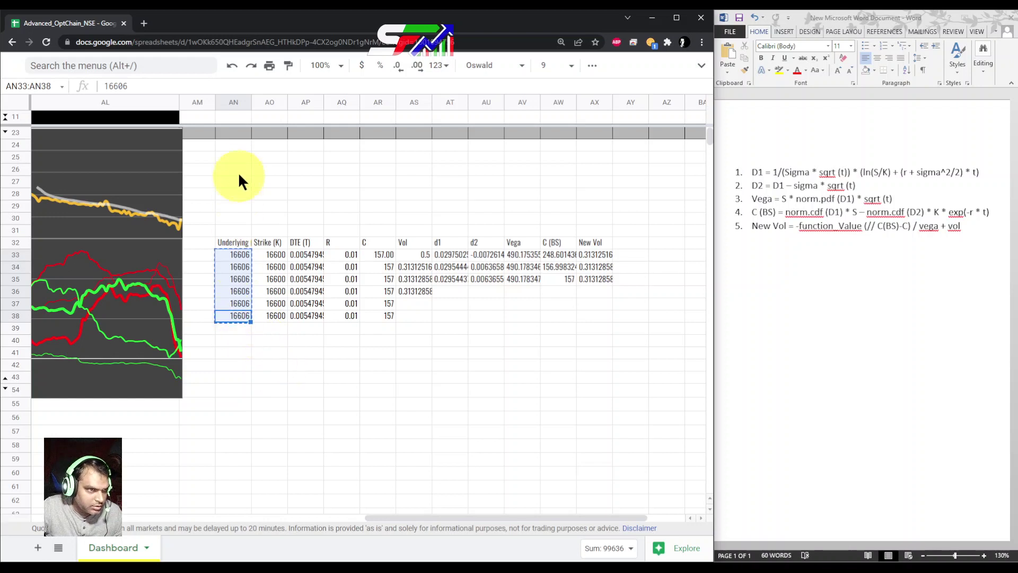
left_click_drag(234, 145, 234, 380)
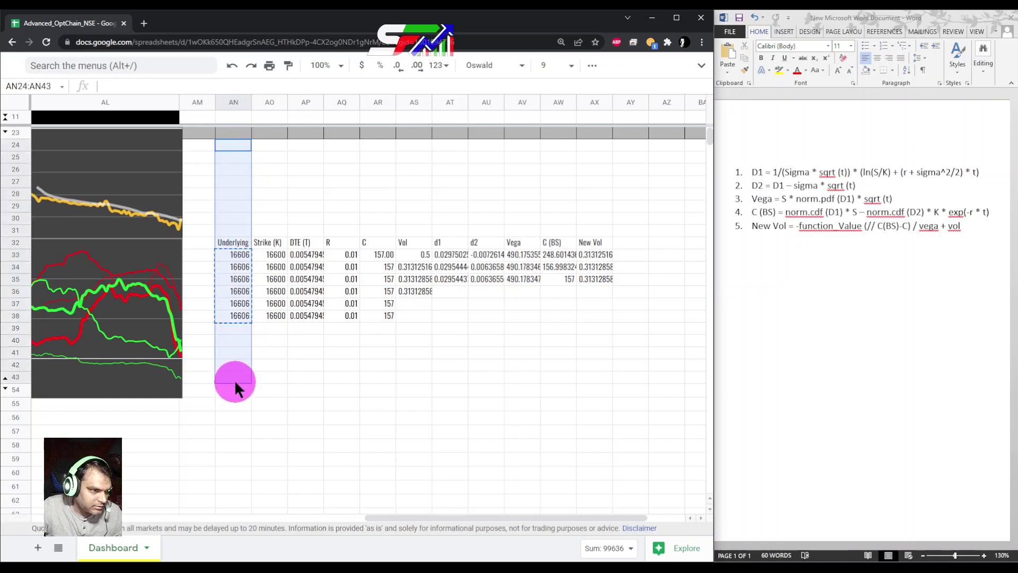
right_click(236, 349)
mouse_move(272, 281)
left_click(467, 269)
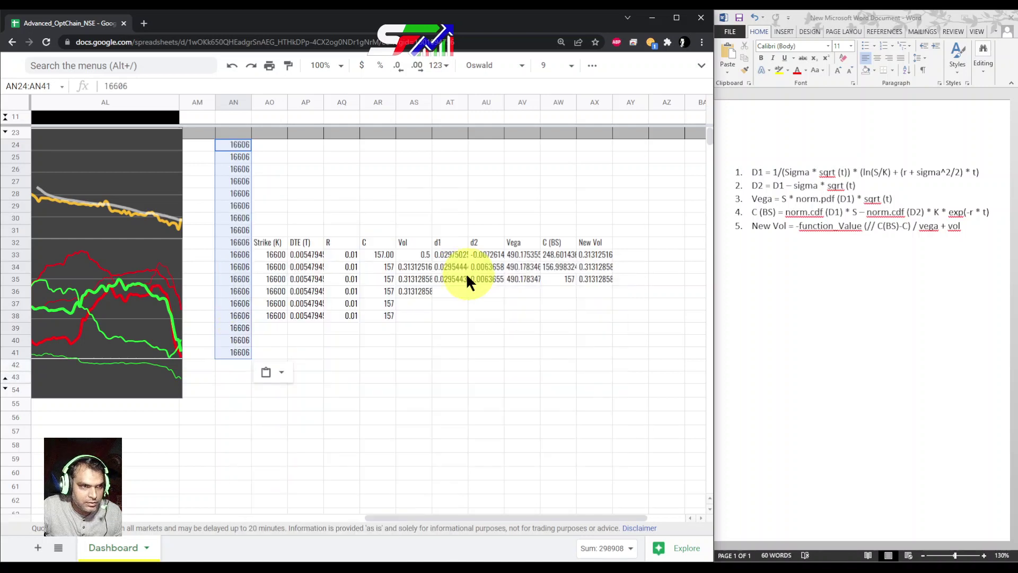
Step: Link AO33 to the chain strike with =J33 and fill strikes from 15,700 to 17,400
left_click(272, 254)
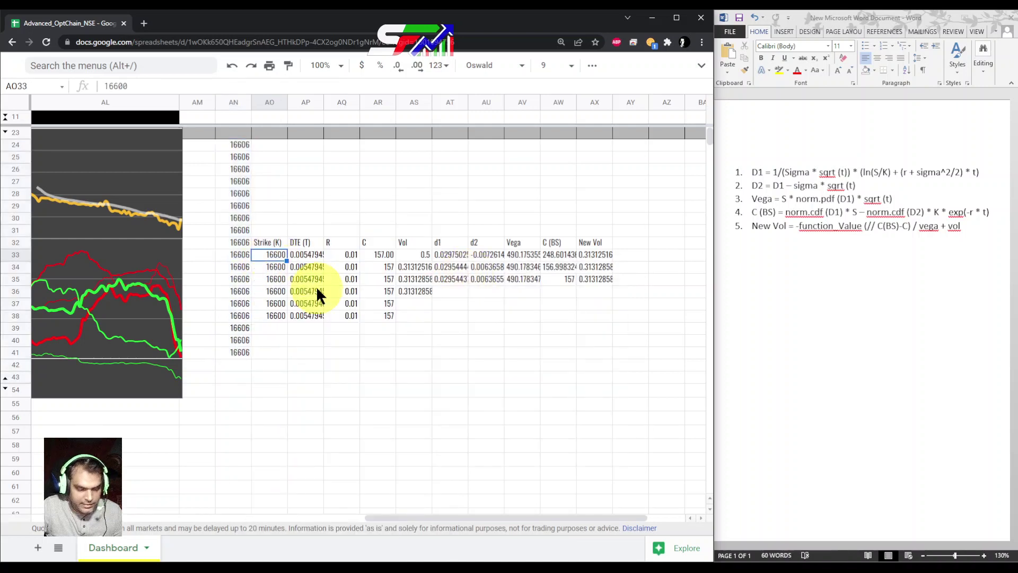
type("=")
left_click_drag(403, 514, 156, 514)
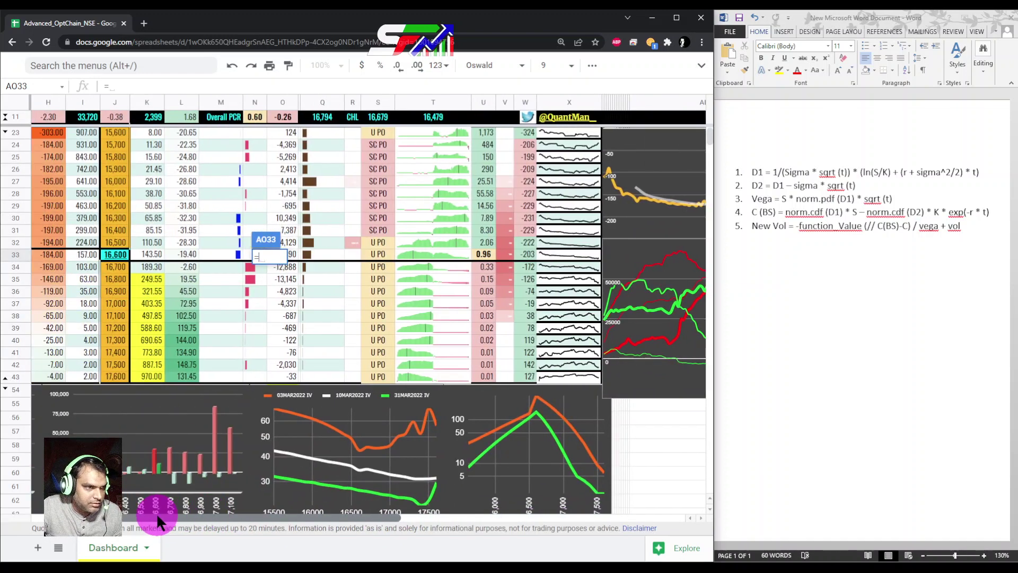
left_click(110, 253)
key("Return")
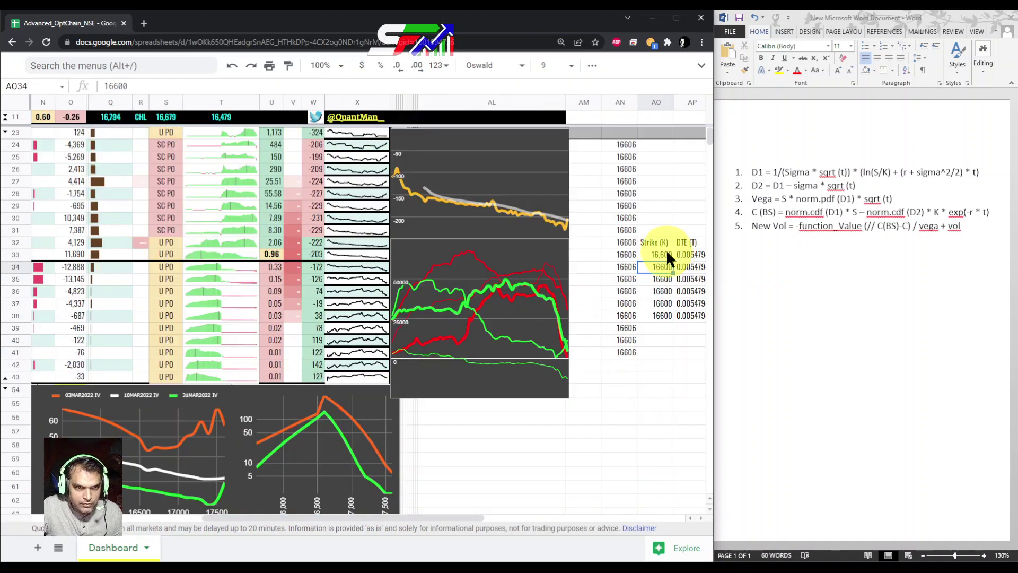
left_click(670, 253)
left_click_drag(673, 259, 654, 143)
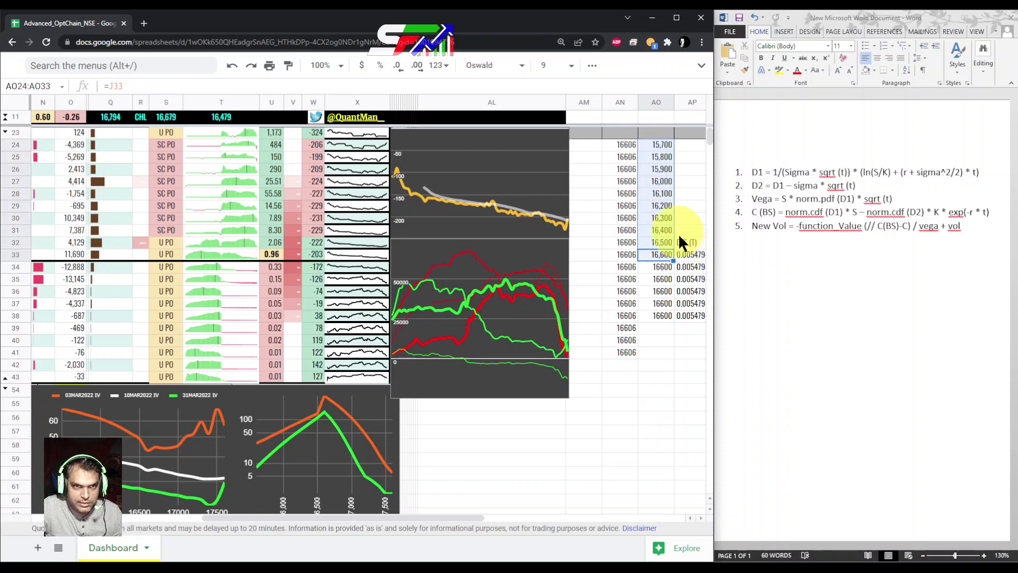
left_click_drag(674, 259, 667, 354)
Step: Paste the DTE value 0.0054794 as values only into rows 24–41
left_click_drag(462, 518, 573, 518)
left_click(446, 253)
key("ctrl+c")
left_click_drag(445, 142, 446, 360)
right_click(432, 333)
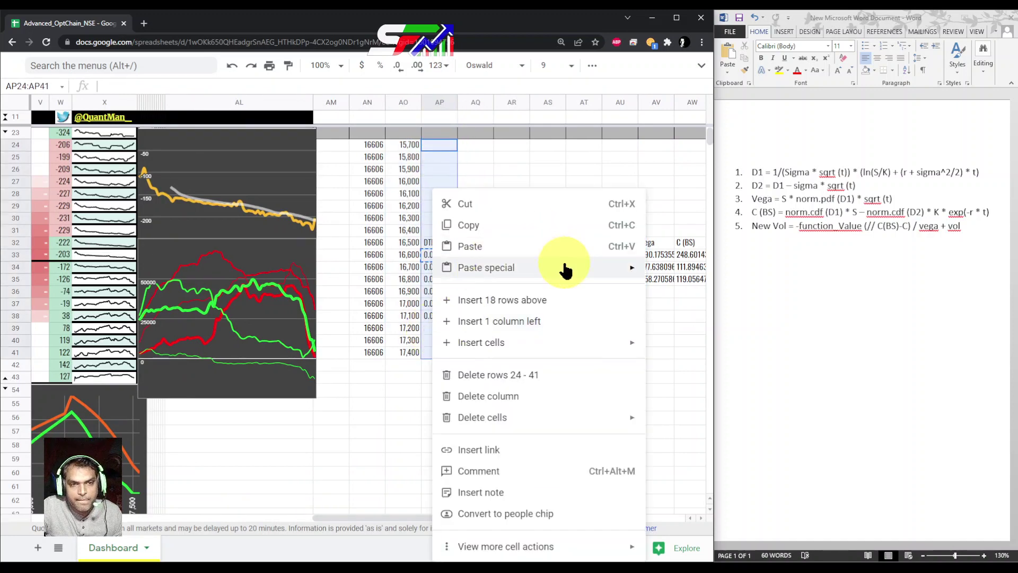
mouse_move(471, 273)
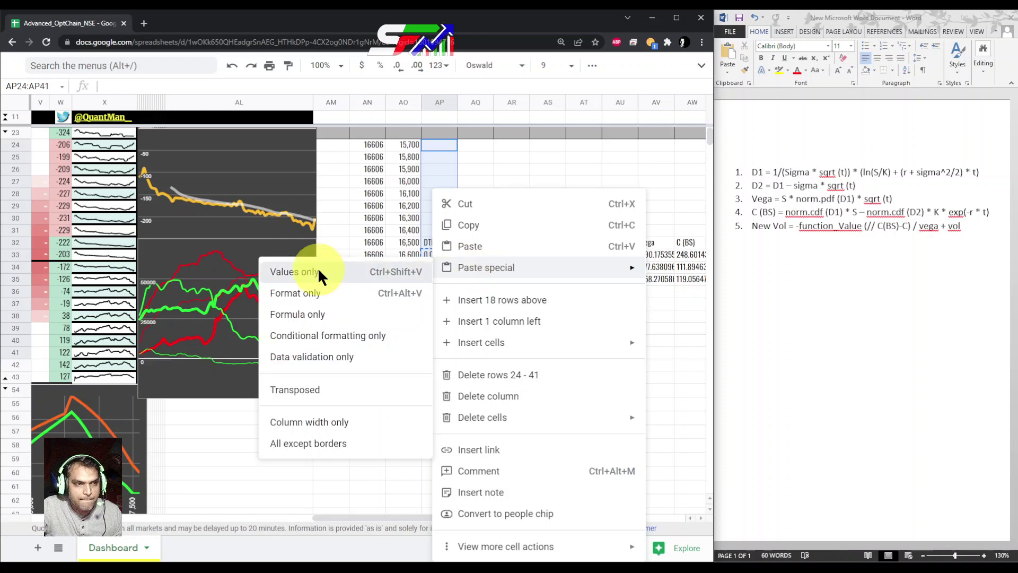
left_click(317, 268)
Step: Paste the 0.01 rate as values only into rows 24–41
left_click(482, 256)
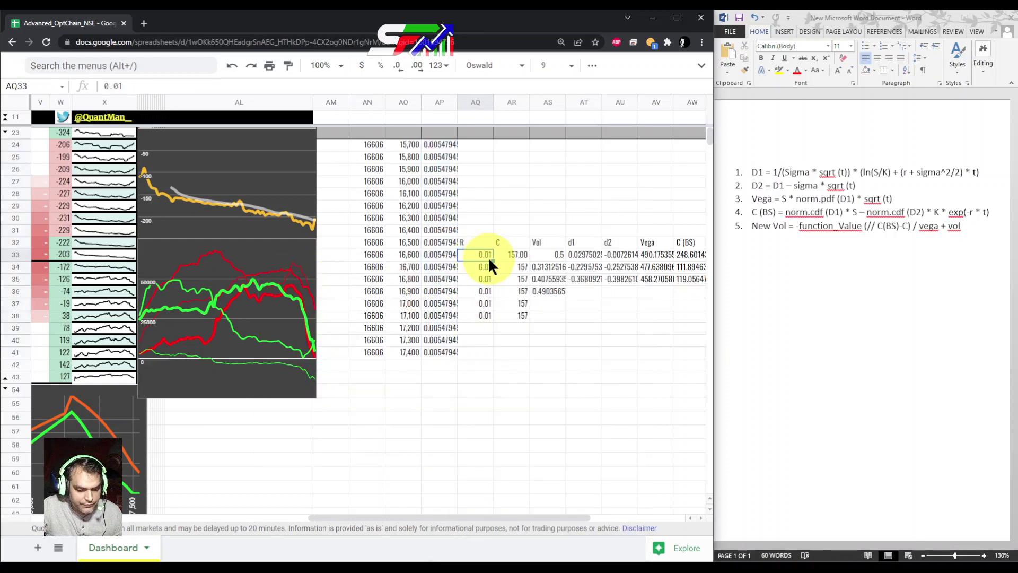
key("ctrl+c")
left_click_drag(473, 148, 475, 351)
right_click(470, 326)
mouse_move(511, 267)
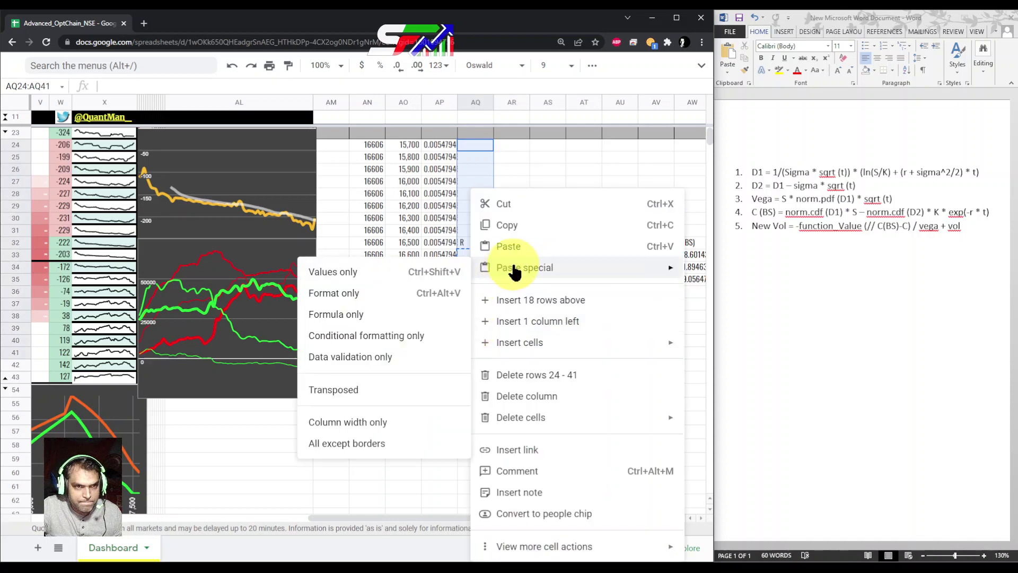
left_click(428, 281)
Step: Paste the 0.5 starting Vol as values only into rows 24–41
left_click(552, 254)
key("ctrl+c")
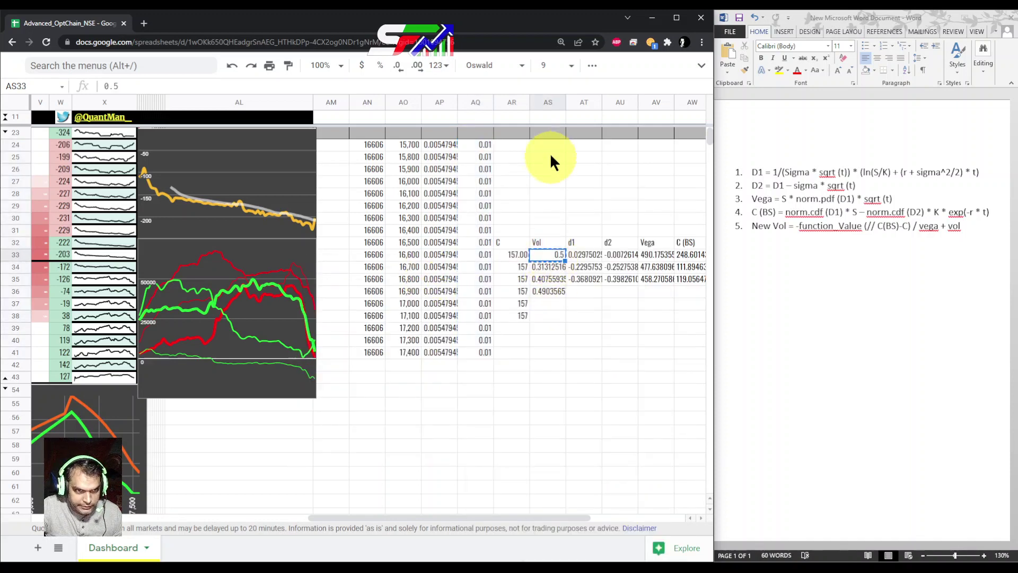
left_click_drag(548, 142, 552, 348)
right_click(545, 346)
mouse_move(609, 269)
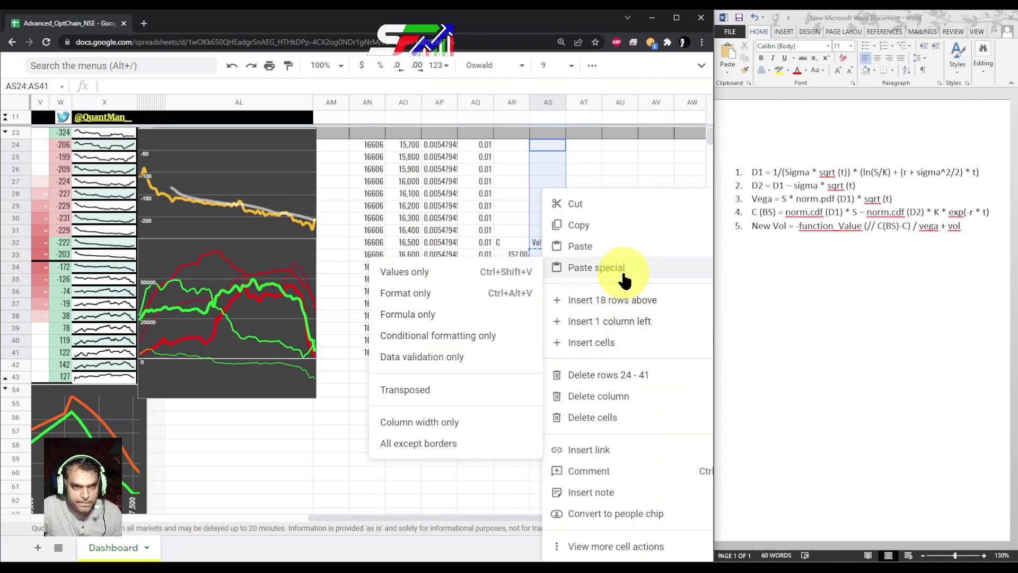
left_click(446, 274)
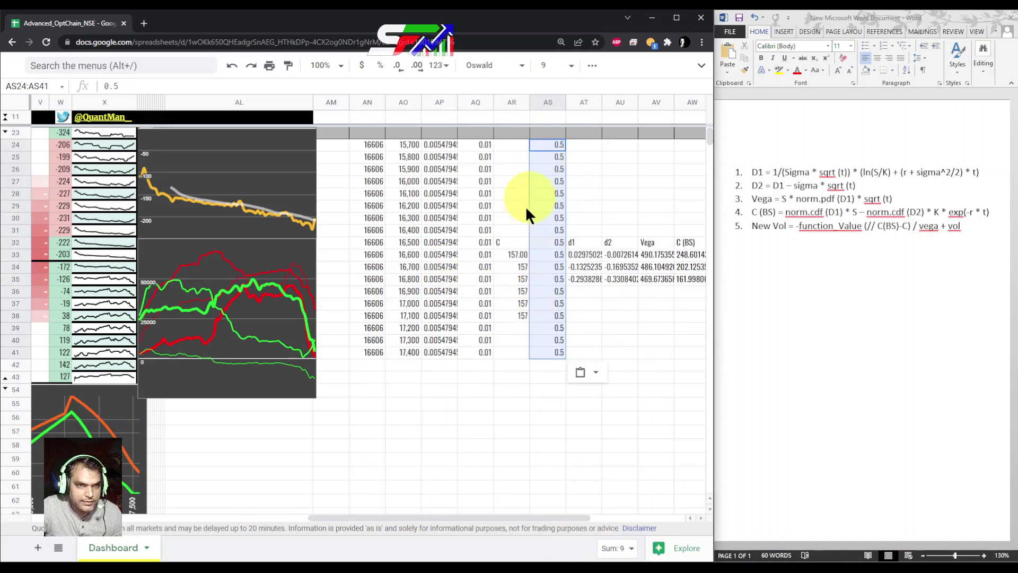
Step: Enter =I33 in AR33 and fill it over rows 24–41, giving prices 931.00 down to 3.00
left_click(513, 252)
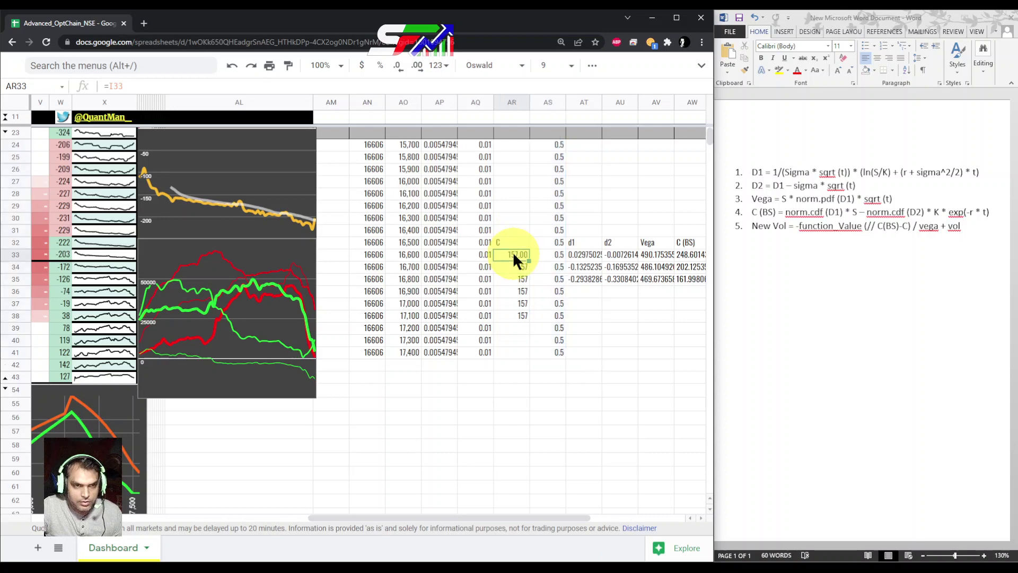
type("=")
left_click_drag(481, 517, 264, 531)
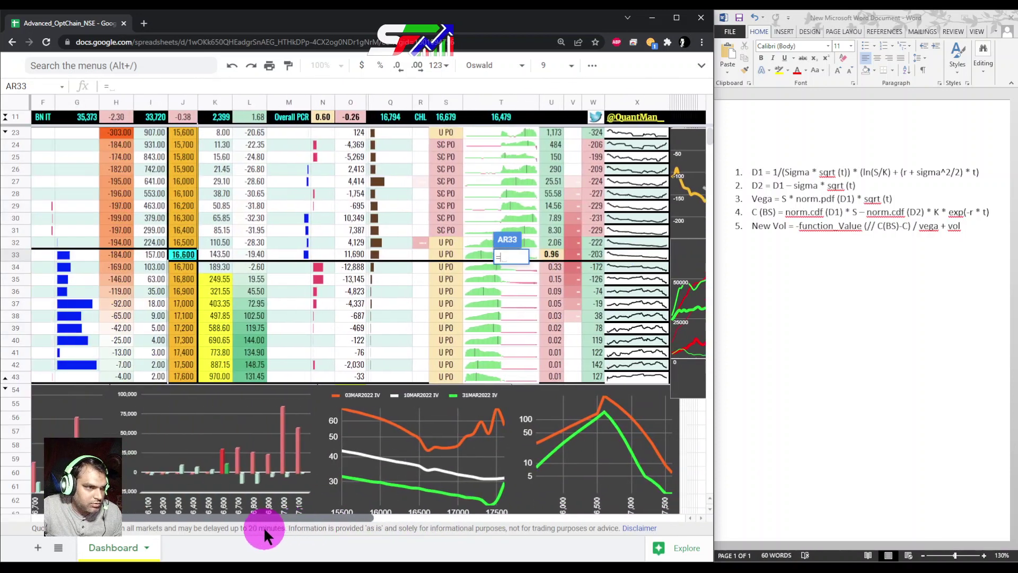
left_click(154, 255)
key("Return")
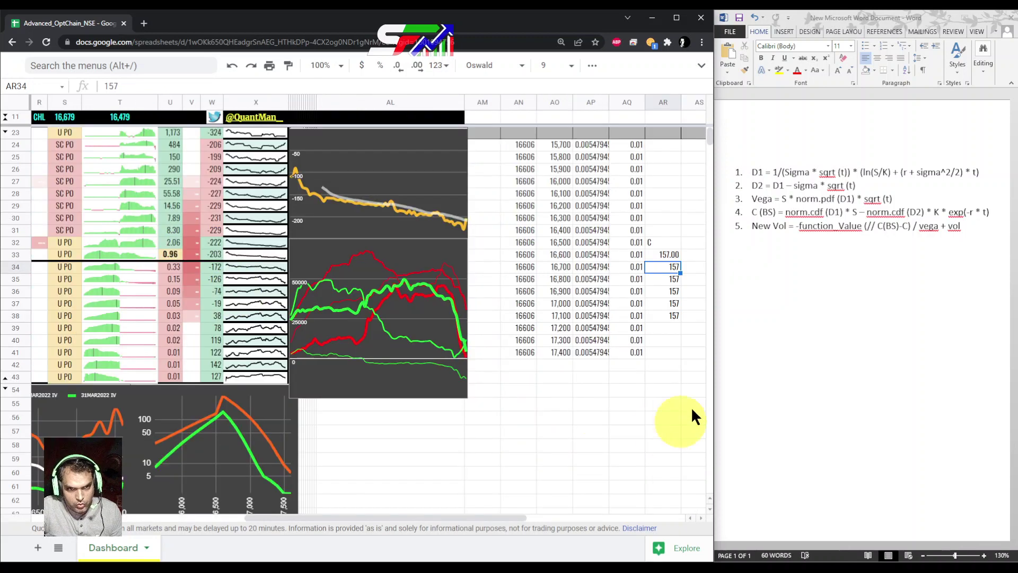
left_click_drag(678, 257, 678, 359)
key("ctrl+d")
left_click(669, 253)
left_click_drag(681, 260, 674, 135)
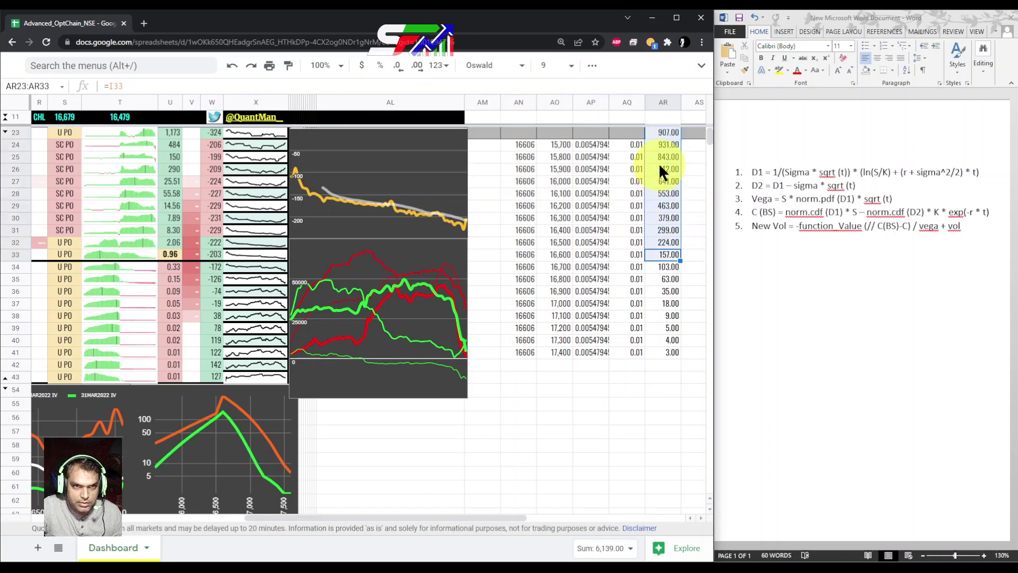
key("ctrl+z")
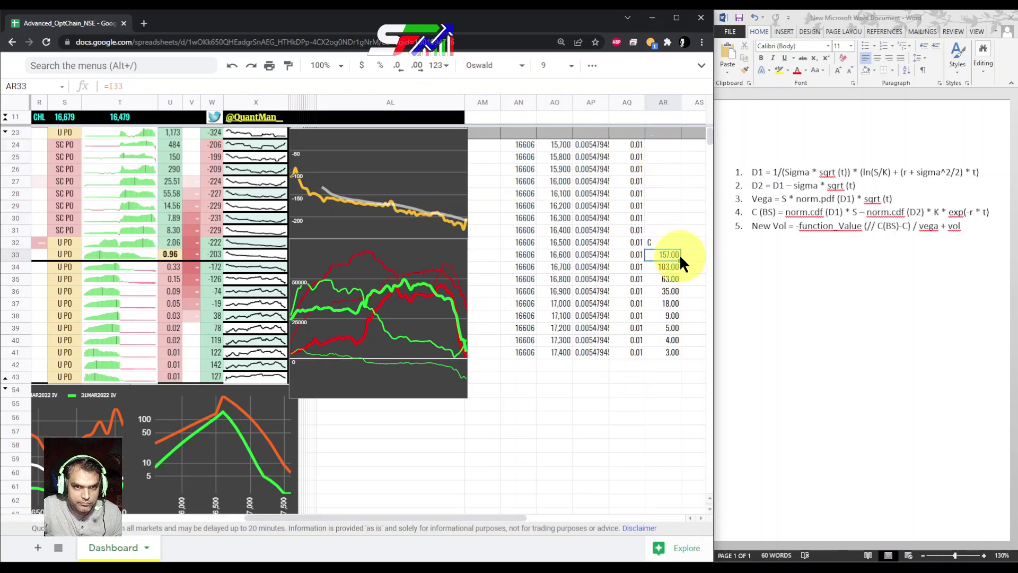
left_click_drag(681, 257, 673, 144)
Step: Fill row 33's d1-to-New Vol formulas across rows 24–41, giving New Vol 0.5485 to 0.3759
left_click_drag(510, 518, 632, 523)
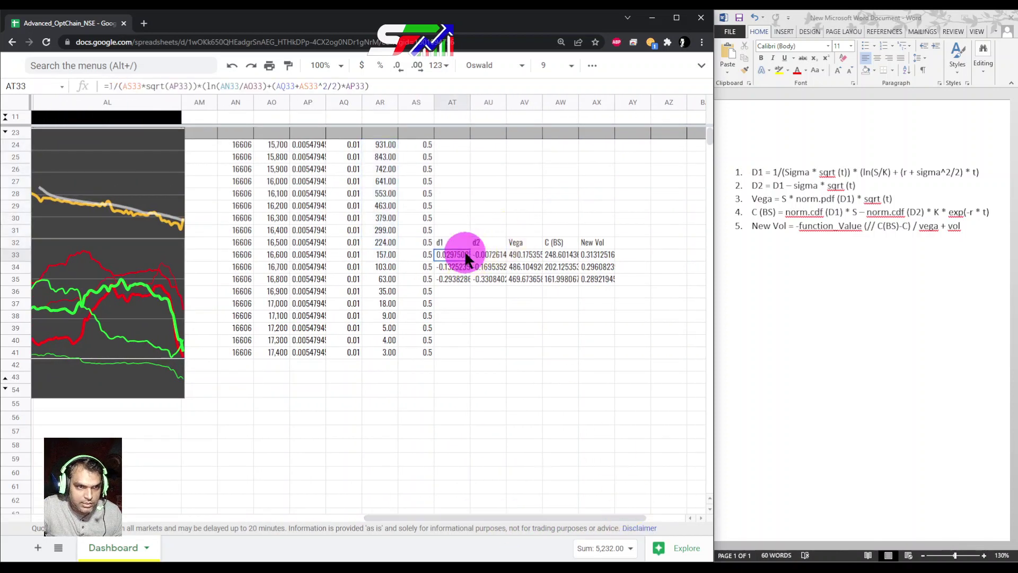
left_click_drag(466, 255, 599, 143)
left_click_drag(466, 257, 610, 358)
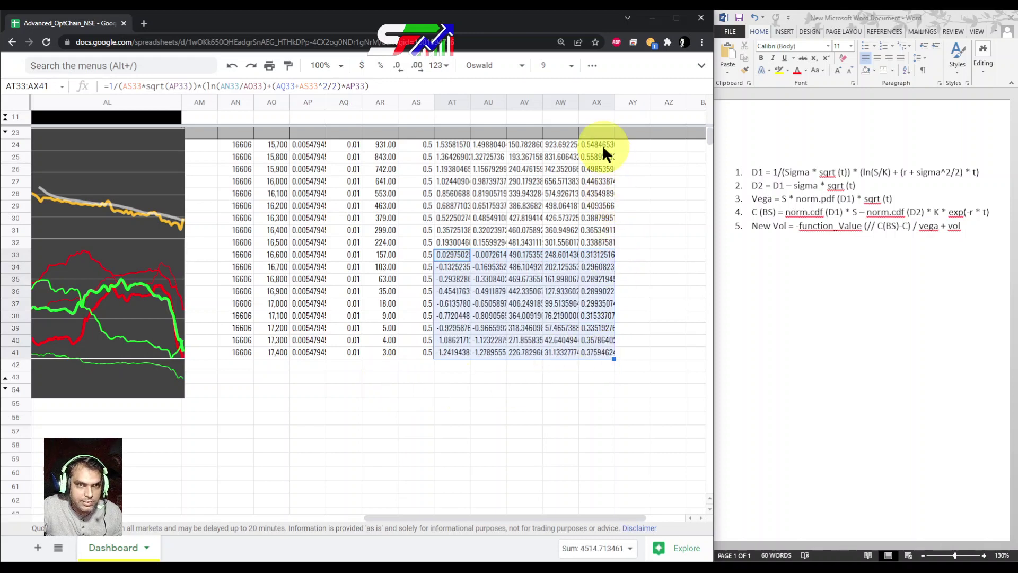
left_click_drag(603, 145, 597, 351)
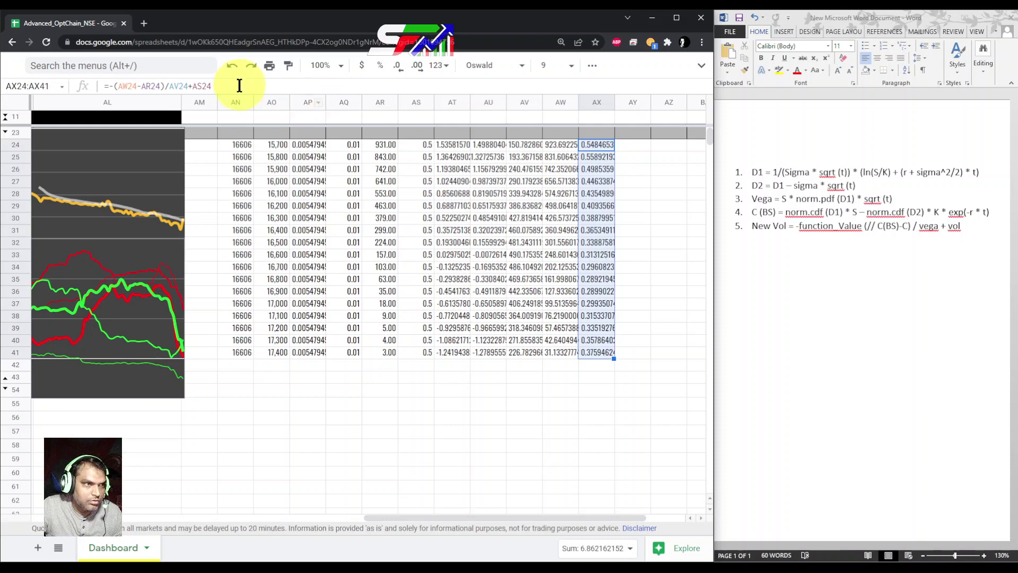
Step: Insert a chart of the AX24:AX41 volatilities with AN24:AN43 as the X-axis
left_click(702, 65)
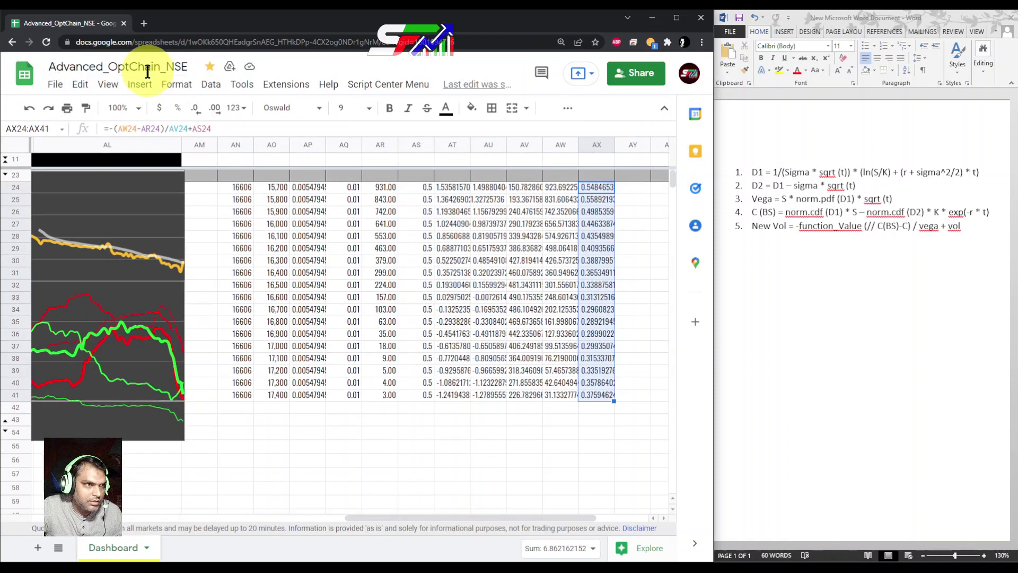
left_click(147, 86)
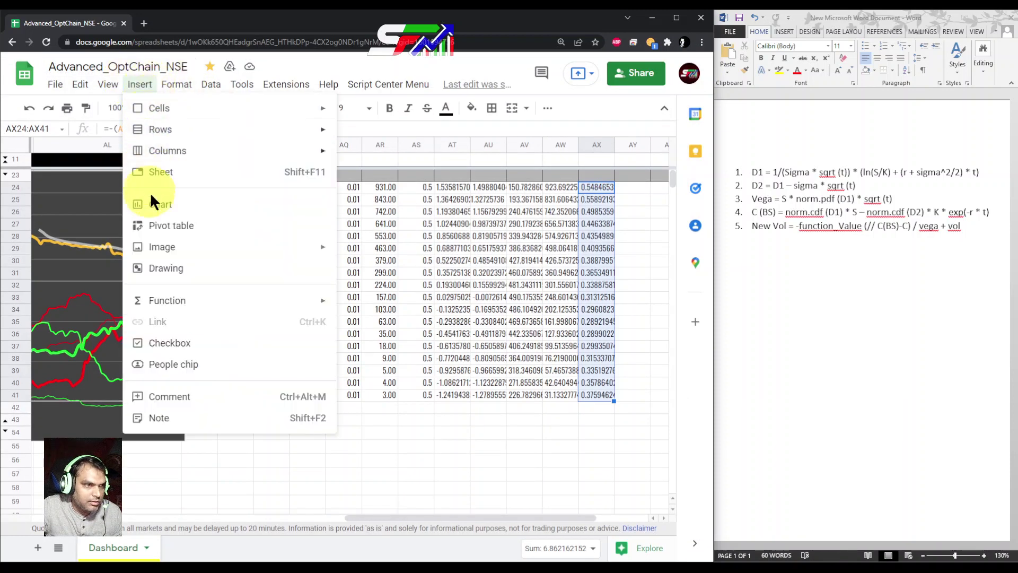
key("Escape")
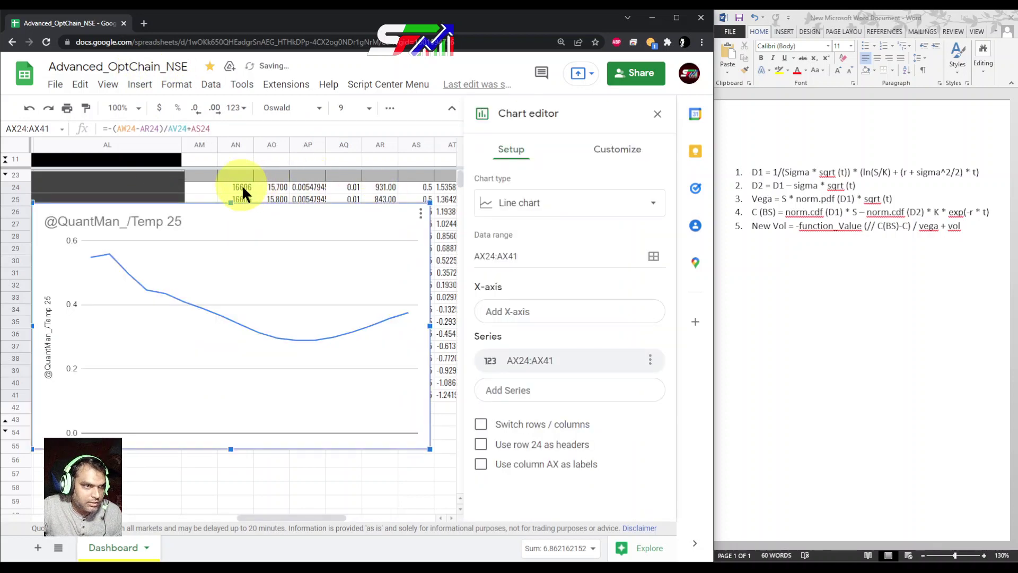
left_click(572, 320)
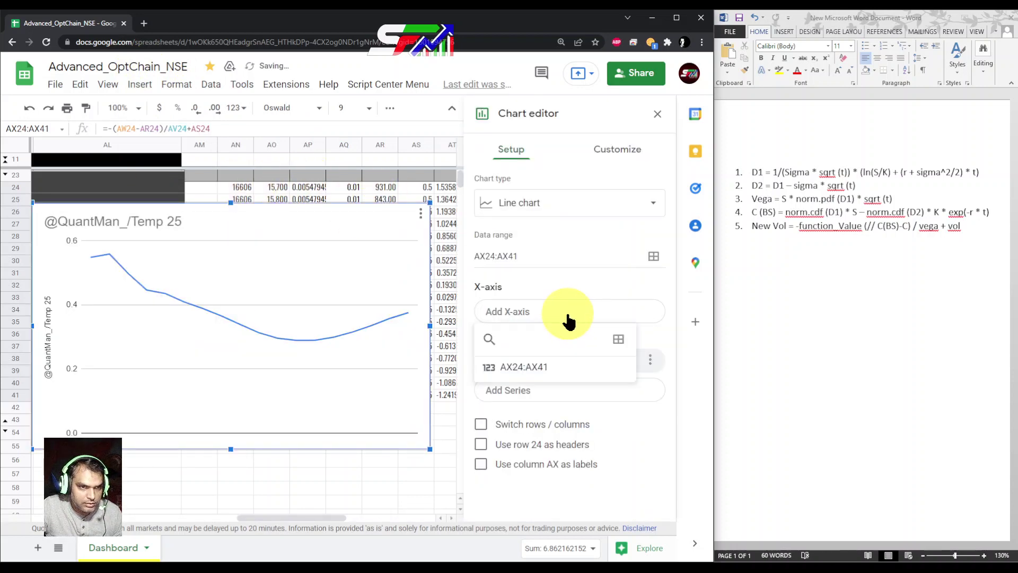
left_click(630, 351)
left_click_drag(245, 186, 244, 415)
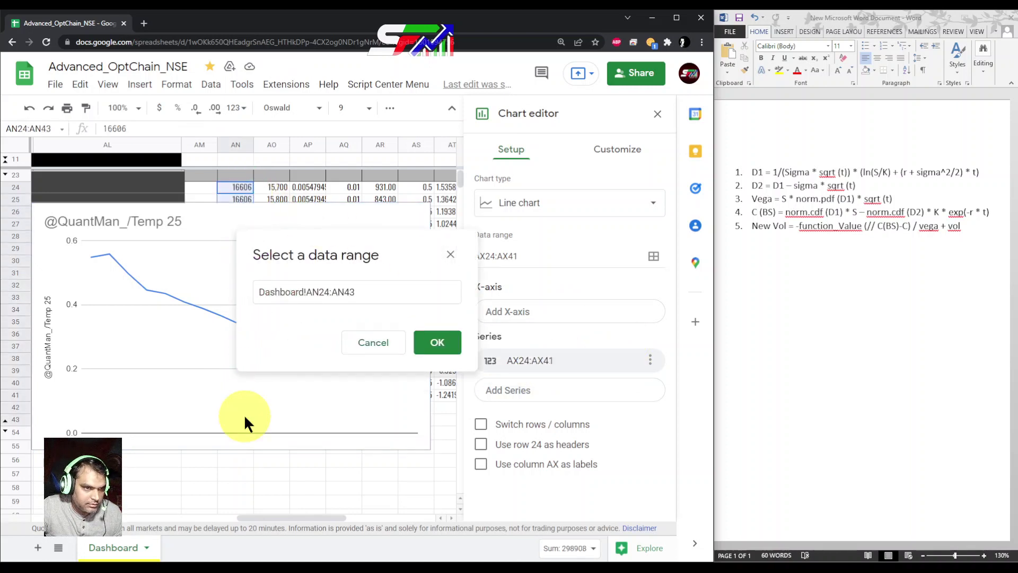
left_click(448, 344)
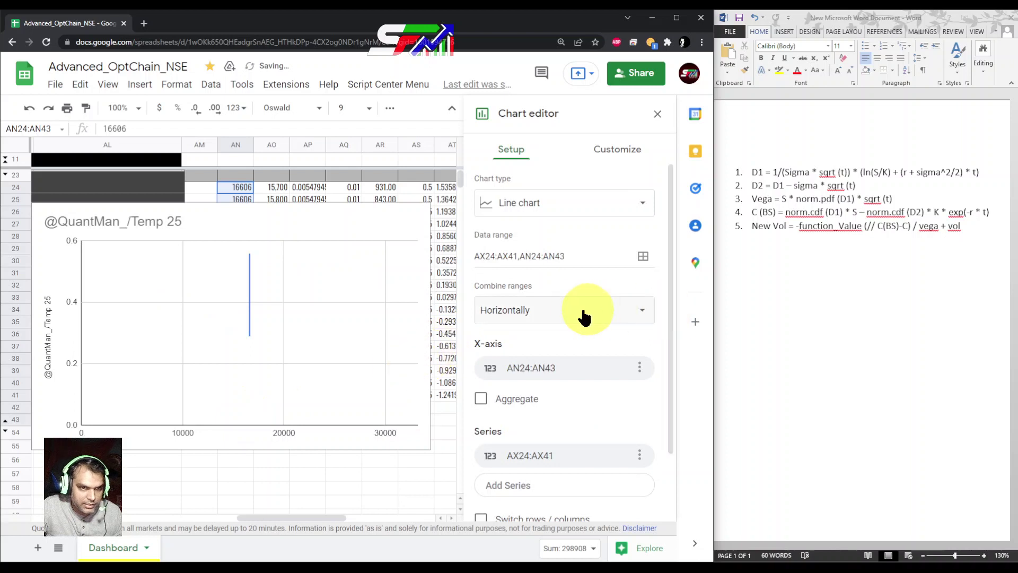
Step: Revisit the chart's data and X-axis ranges without changes, then close the Chart editor
left_click(640, 258)
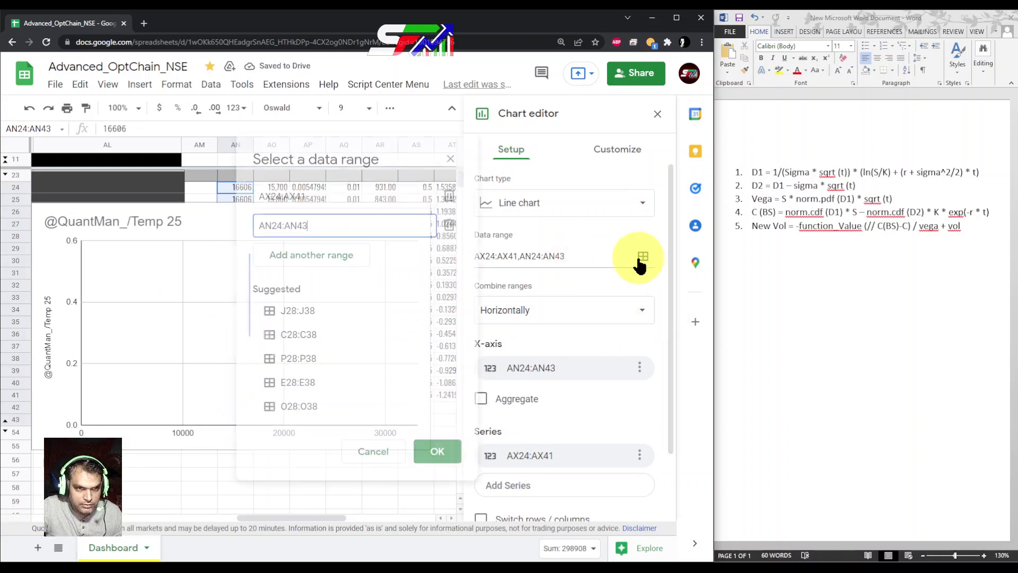
left_click(375, 451)
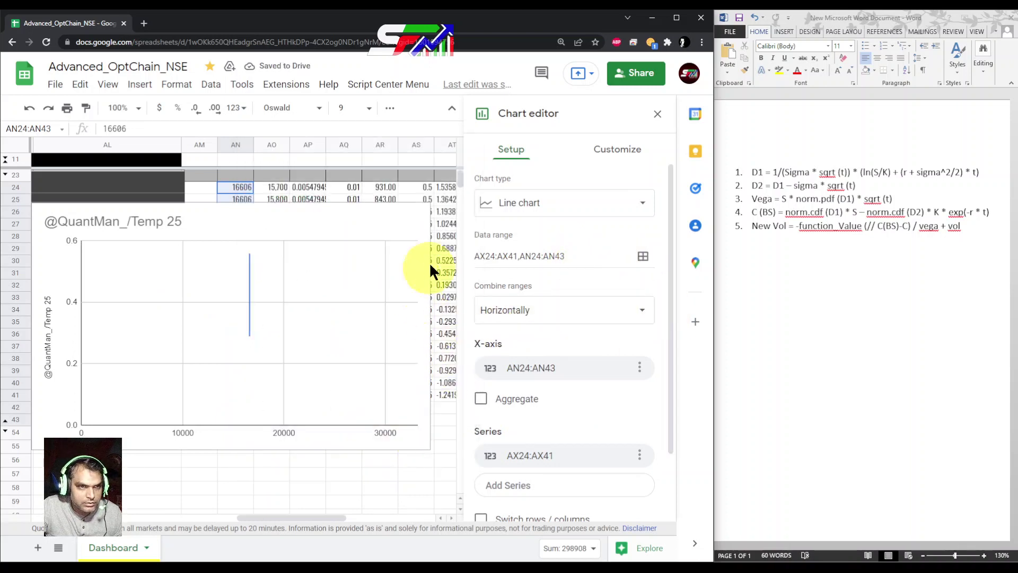
left_click(641, 259)
left_click(447, 222)
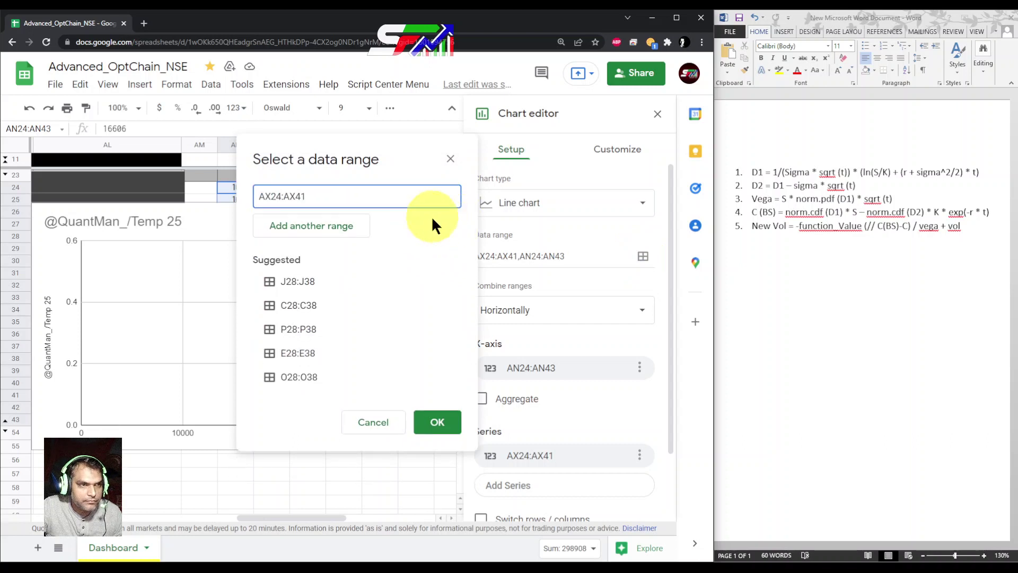
left_click(584, 361)
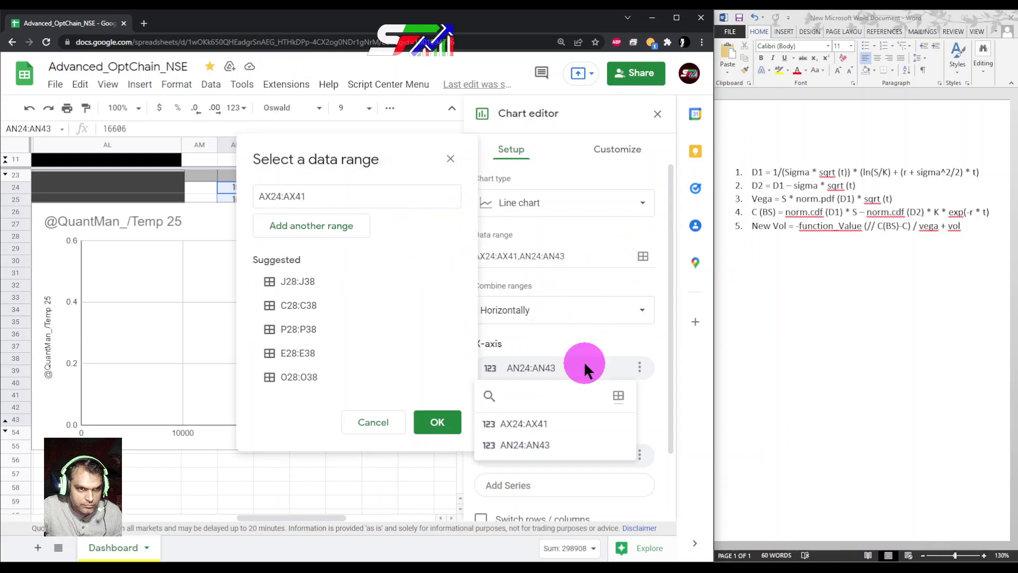
left_click(450, 158)
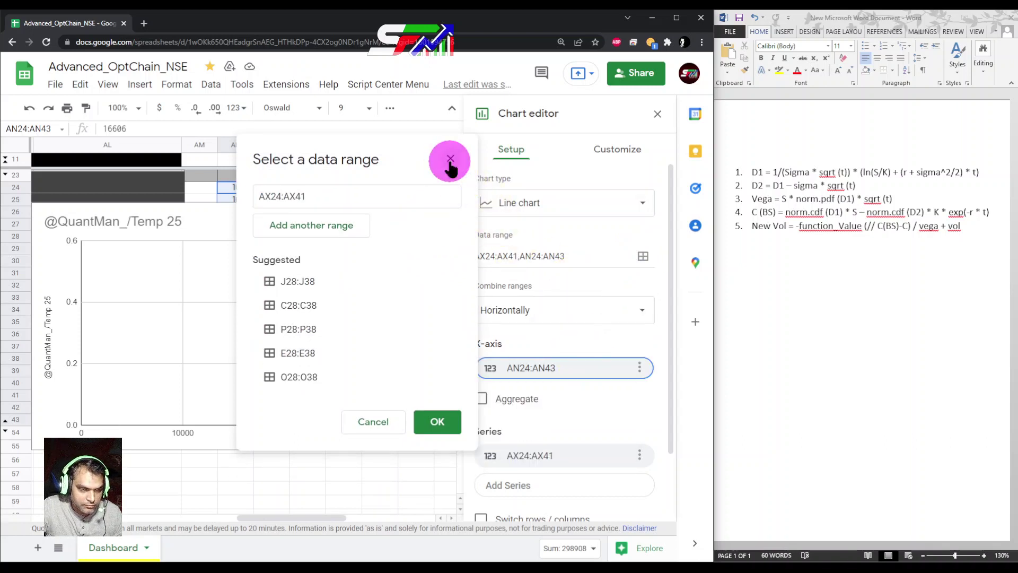
left_click(642, 256)
left_click(639, 365)
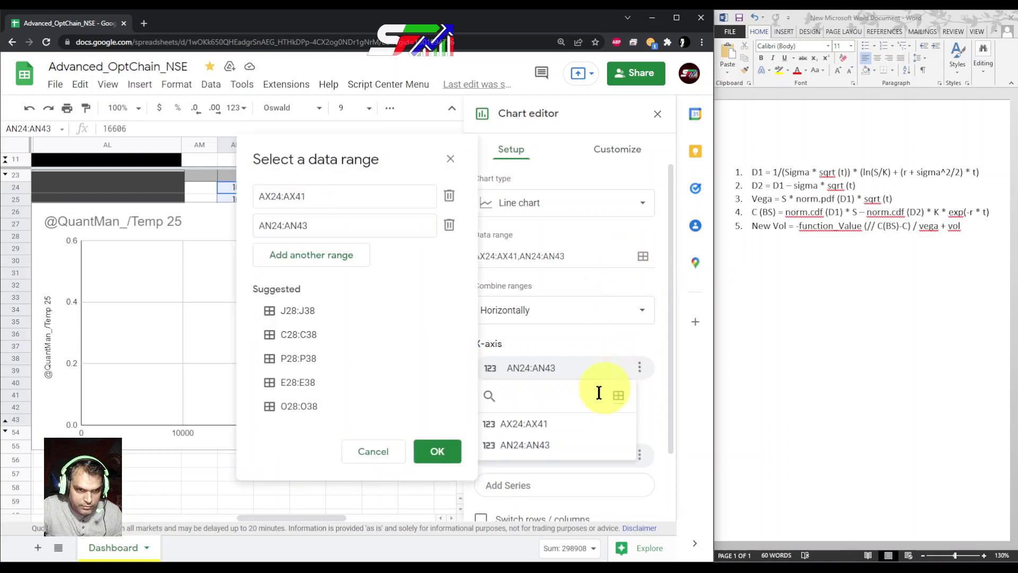
left_click(615, 398)
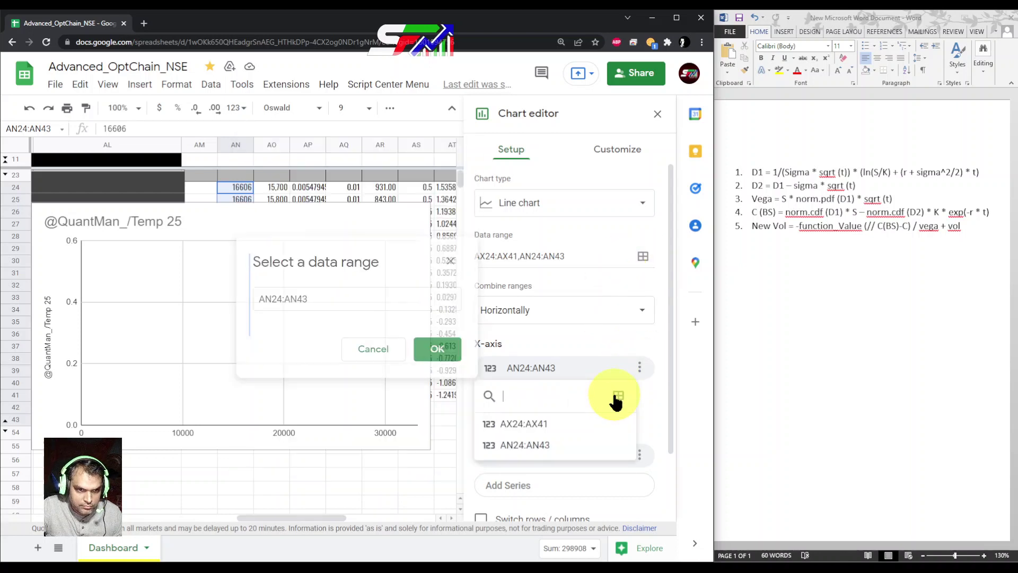
left_click(378, 350)
left_click(657, 114)
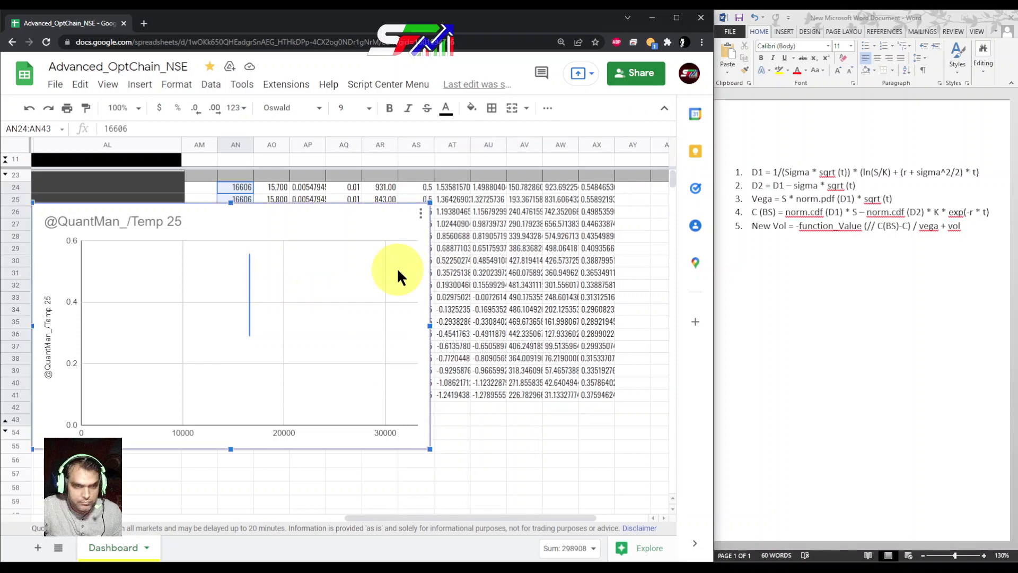
Step: Delete the broken chart and select strikes AO24:AO41 together with volatilities AX24:AX41
key("Delete")
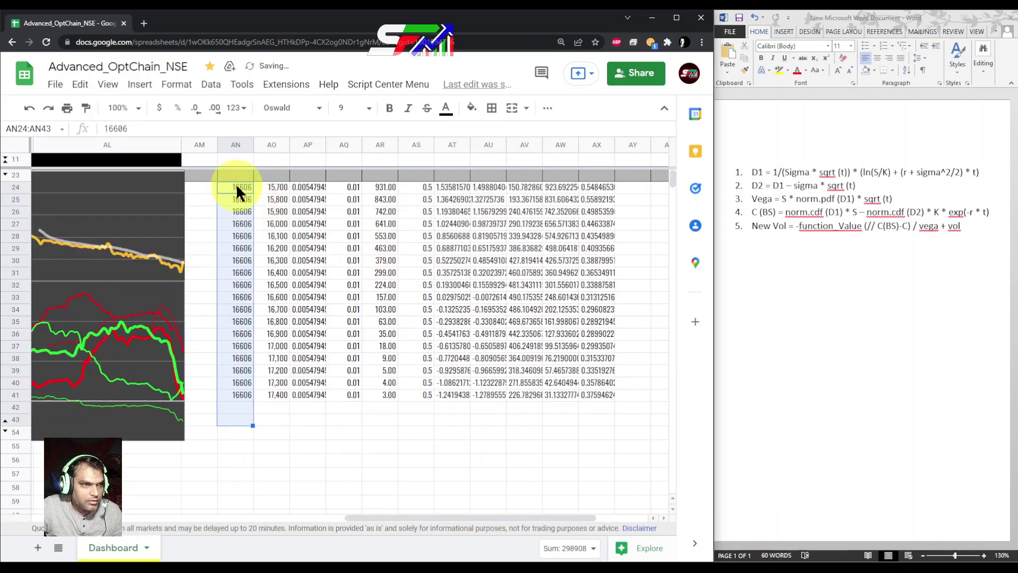
left_click_drag(236, 190, 240, 395)
left_click_drag(599, 395, 597, 184)
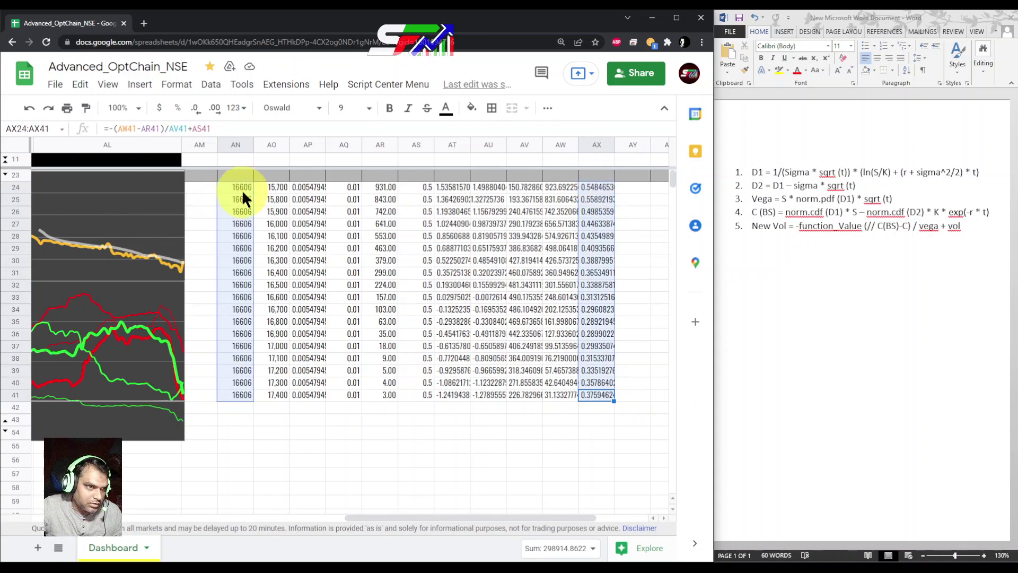
left_click_drag(280, 183, 286, 393)
left_click_drag(591, 390, 590, 186)
Step: Insert a line chart of those volatilities with AO24:AO41 kept as the X-axis
left_click(133, 86)
left_click(156, 204)
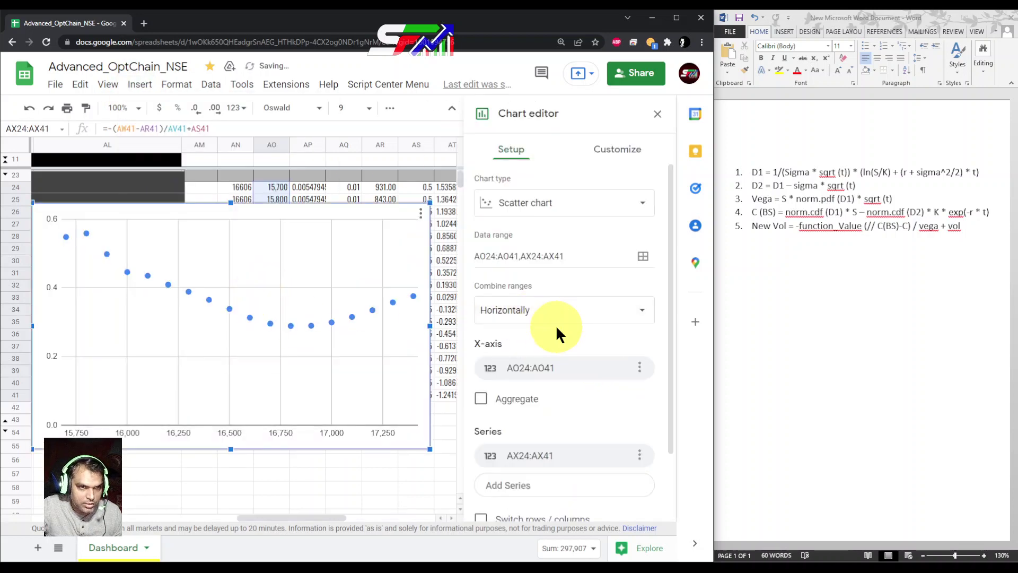
left_click(570, 371)
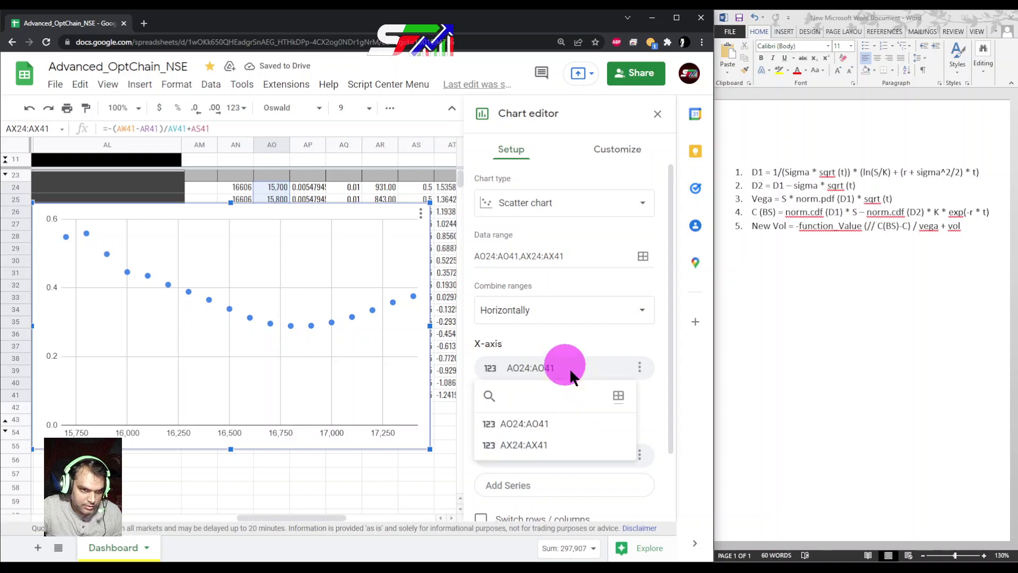
left_click(552, 424)
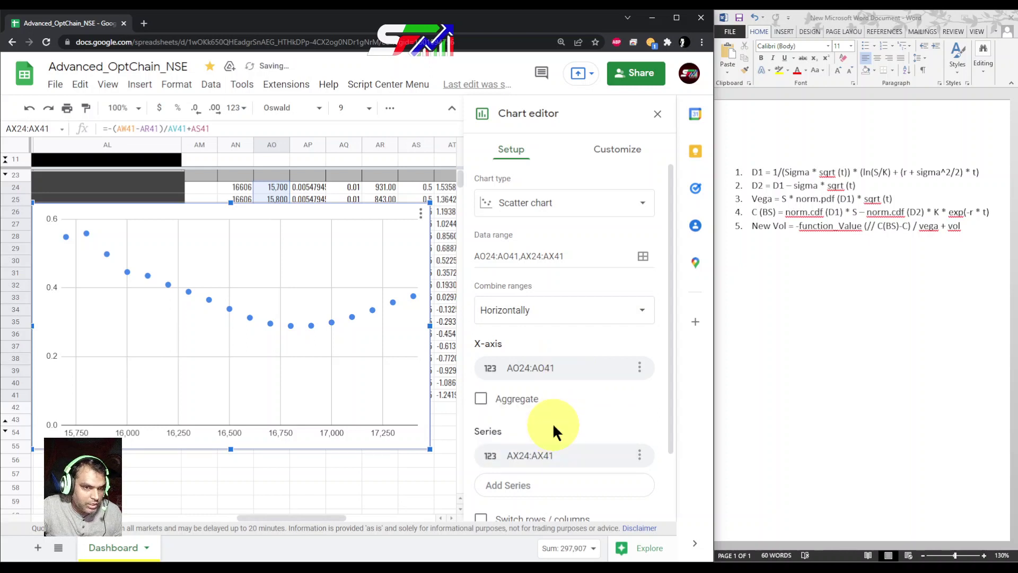
left_click(545, 204)
left_click(513, 372)
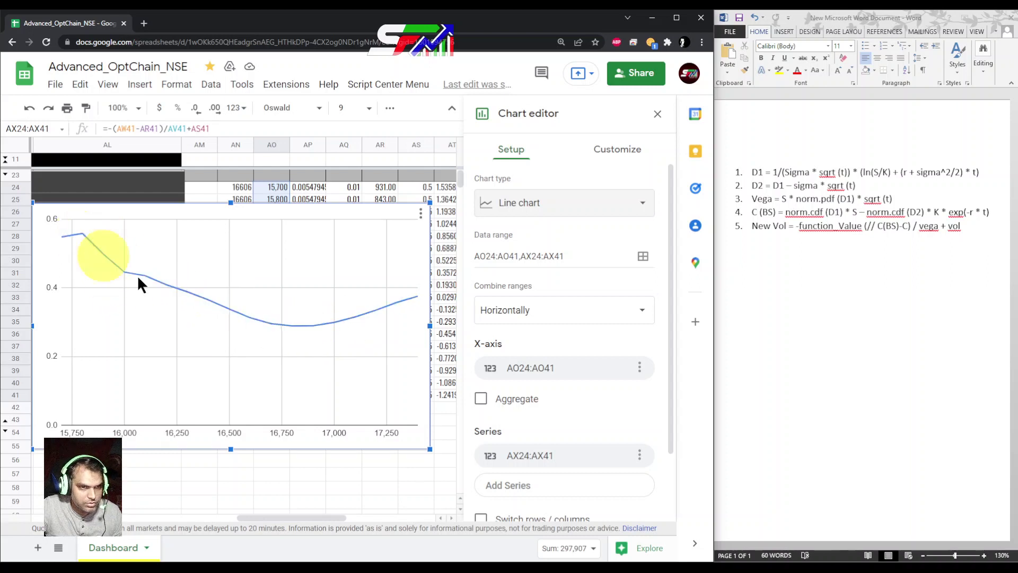
Step: Close the Chart editor and delete the volatility smile chart from the sheet
left_click(658, 114)
left_click(388, 269)
key("Delete")
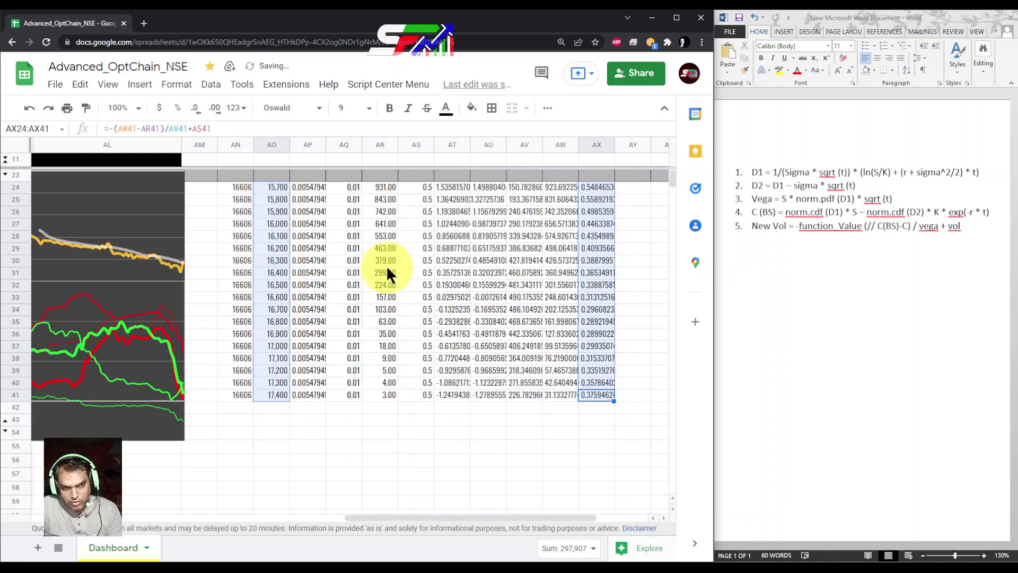
left_click(512, 429)
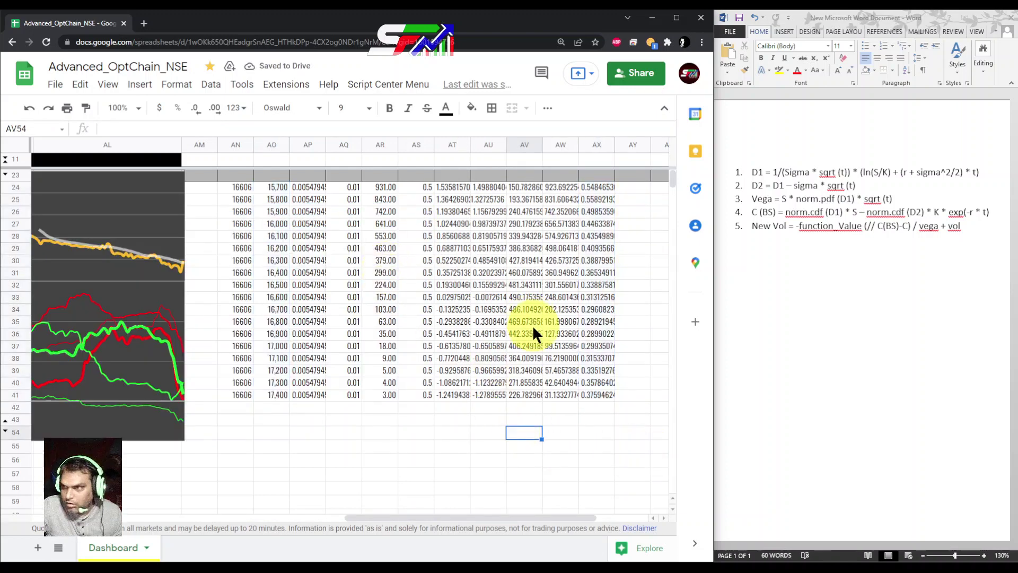